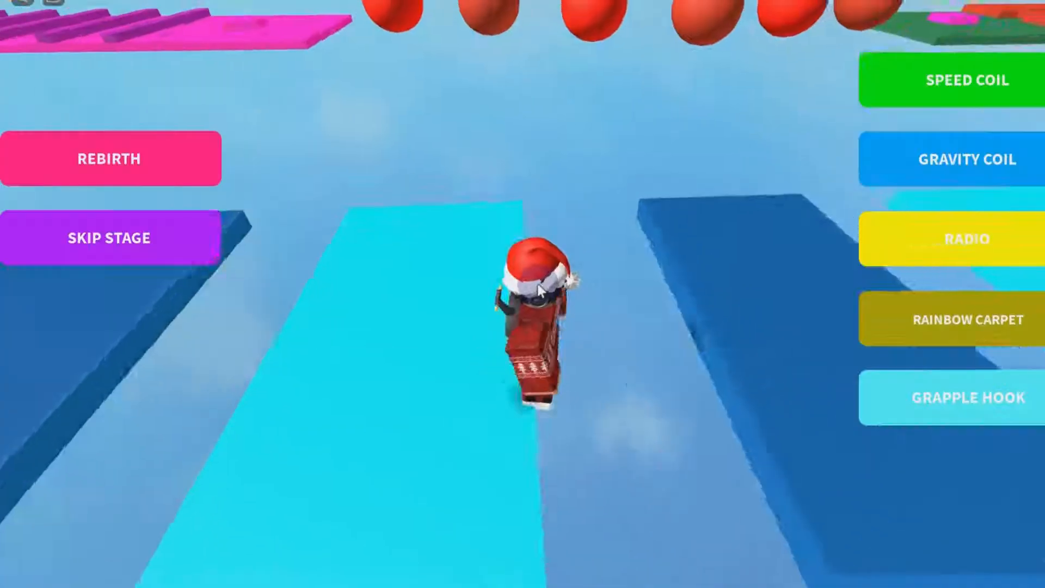
key("w")
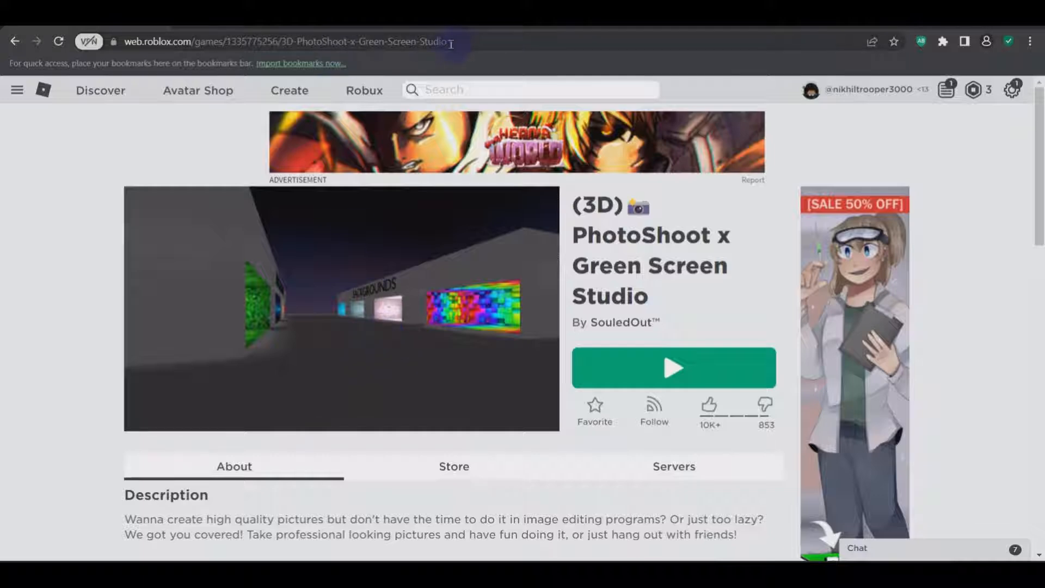
- Launch the (3D) PhotoShoot x Green Screen Studio experience from its Roblox page
left_click(450, 43)
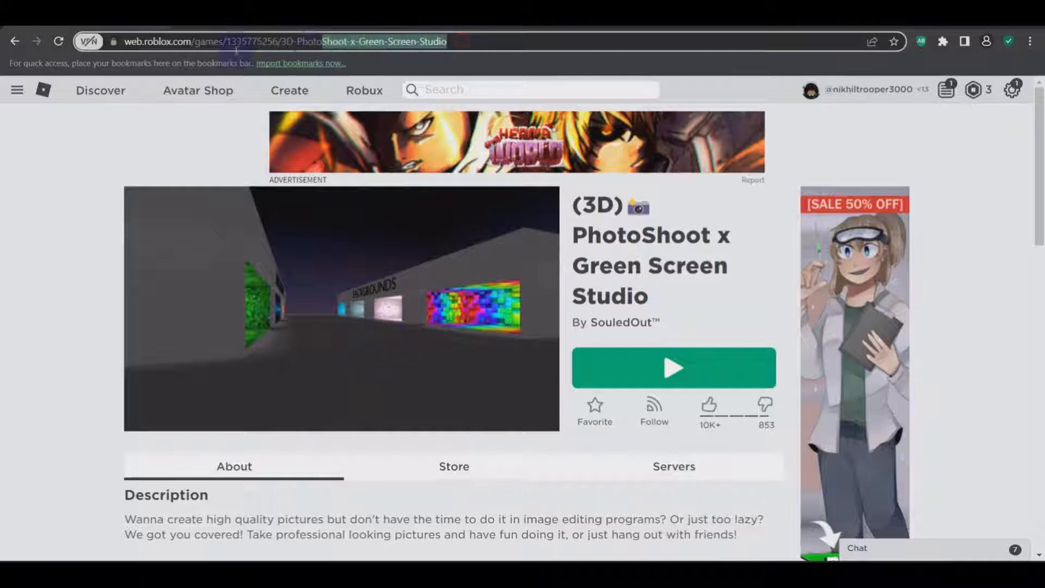
left_click(69, 155)
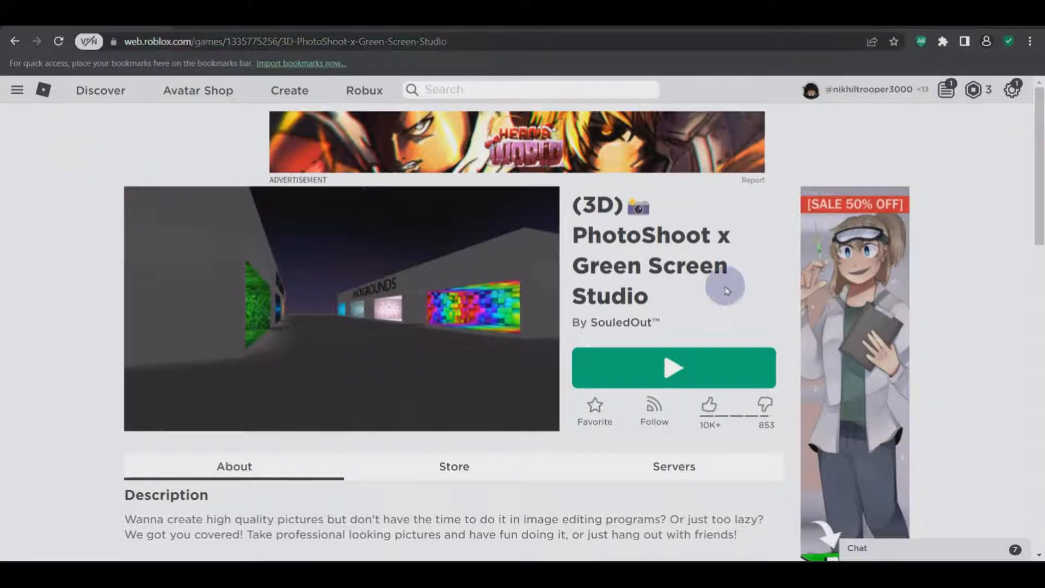
left_click(408, 375)
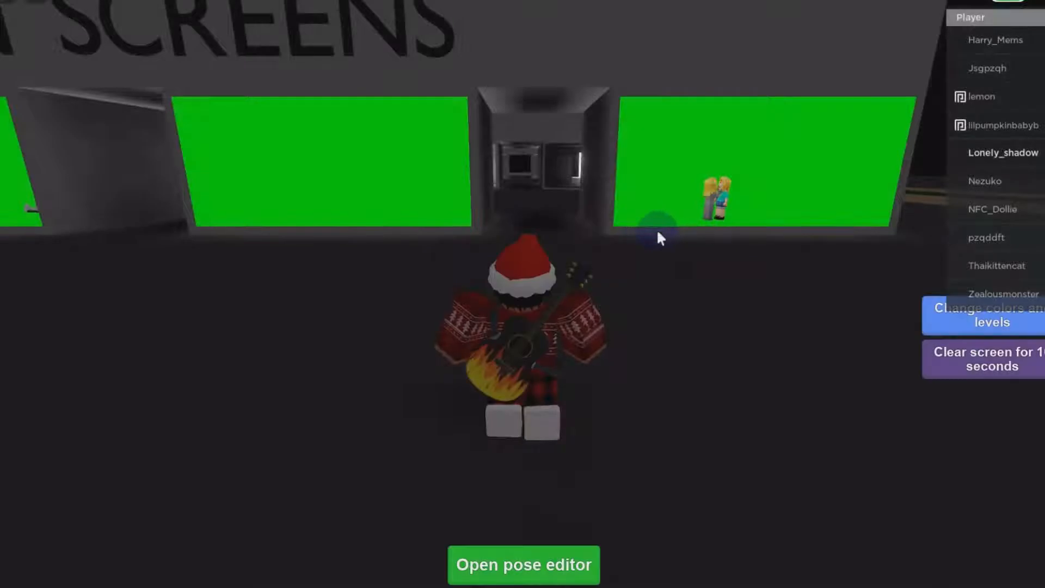
- Hide the player list and walk the avatar into an empty green screen booth so that green fills the whole background
right_click(647, 239)
key("w")
key("Tab")
right_click(647, 235)
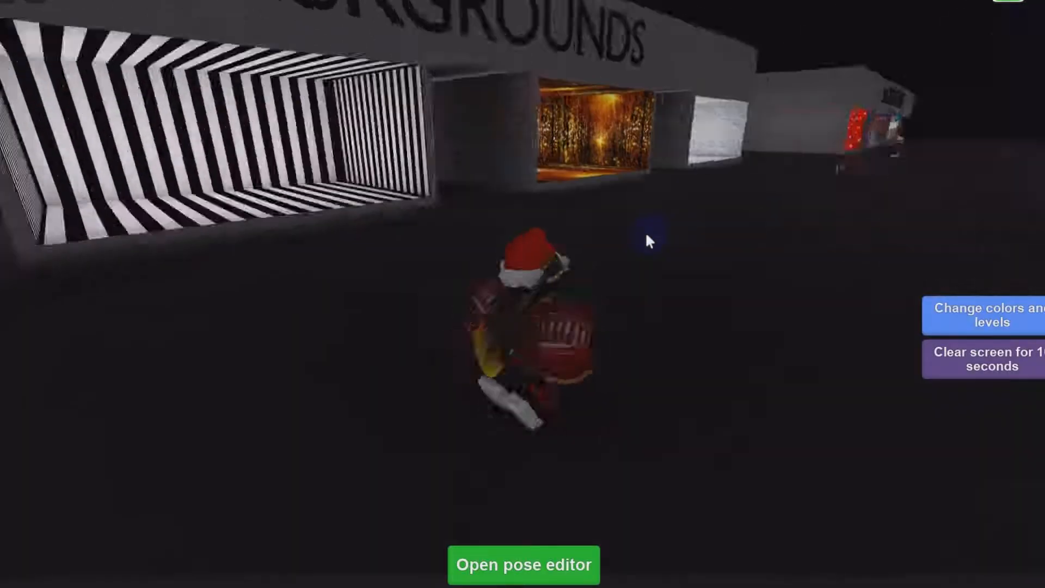
scroll(647, 236, "up", 3)
scroll(647, 239, "down", 3)
right_click(647, 239)
key("w")
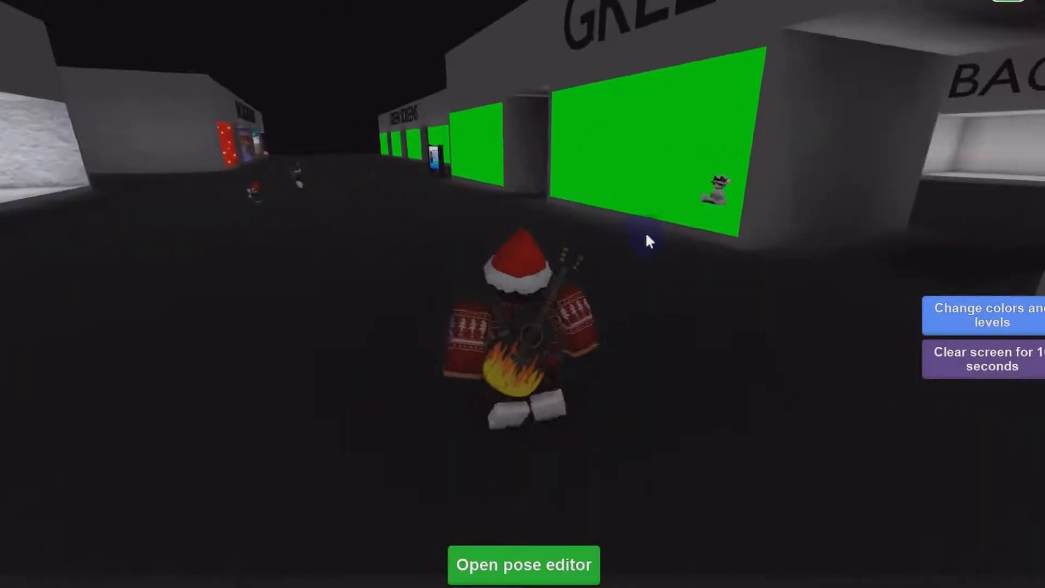
key("w")
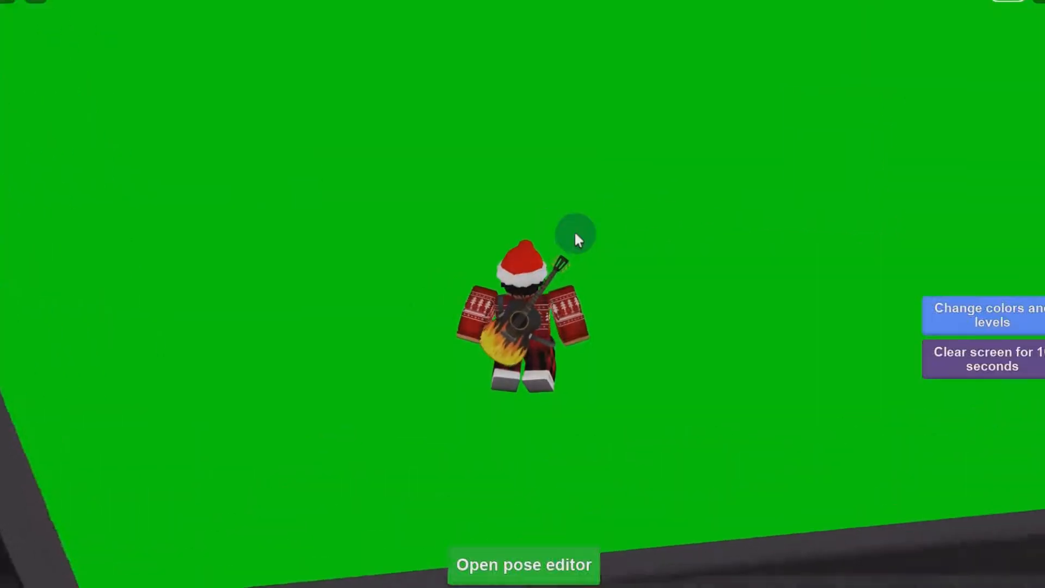
key("d")
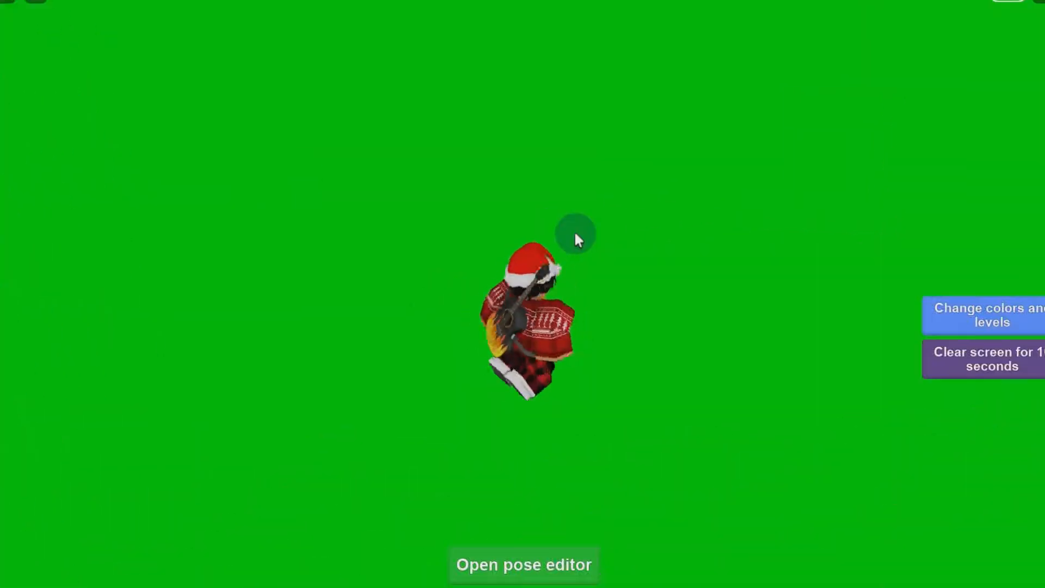
key("s")
key("w")
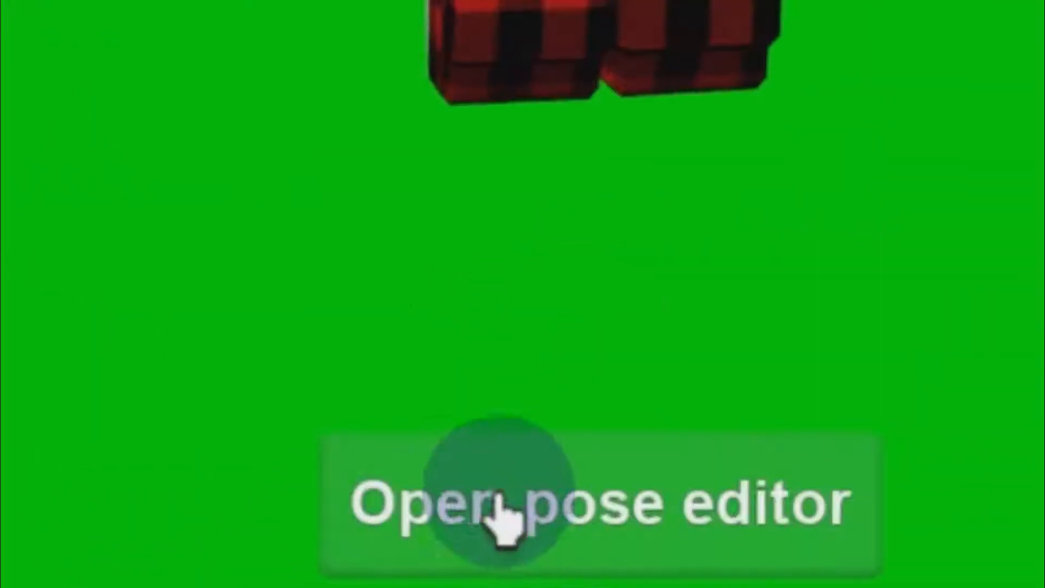
- Enter the pose editor and rotate the avatar's arms outward from the body
left_click(515, 560)
left_click(991, 122)
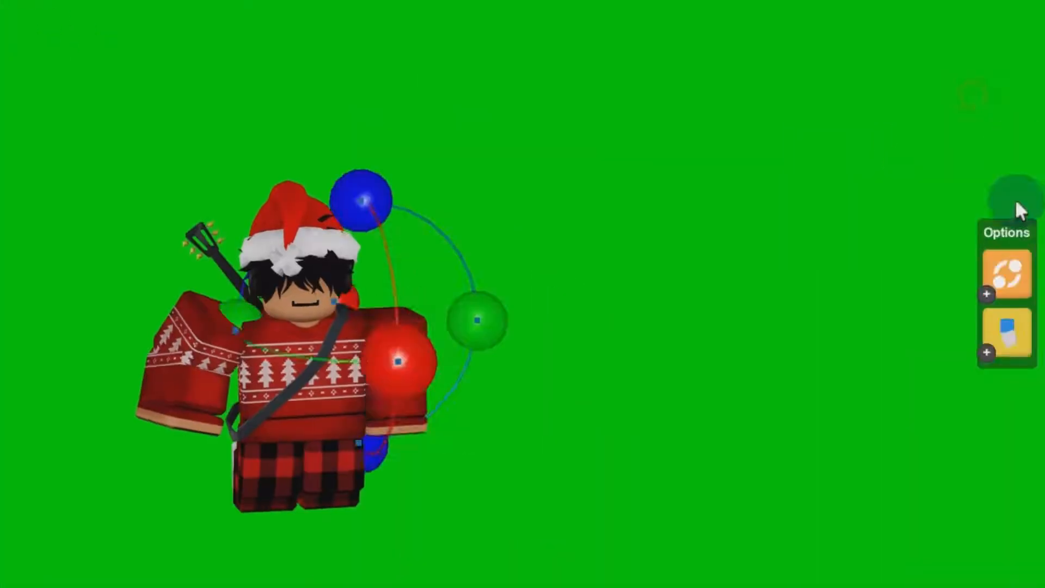
left_click_drag(593, 123, 565, 111)
left_click(760, 208)
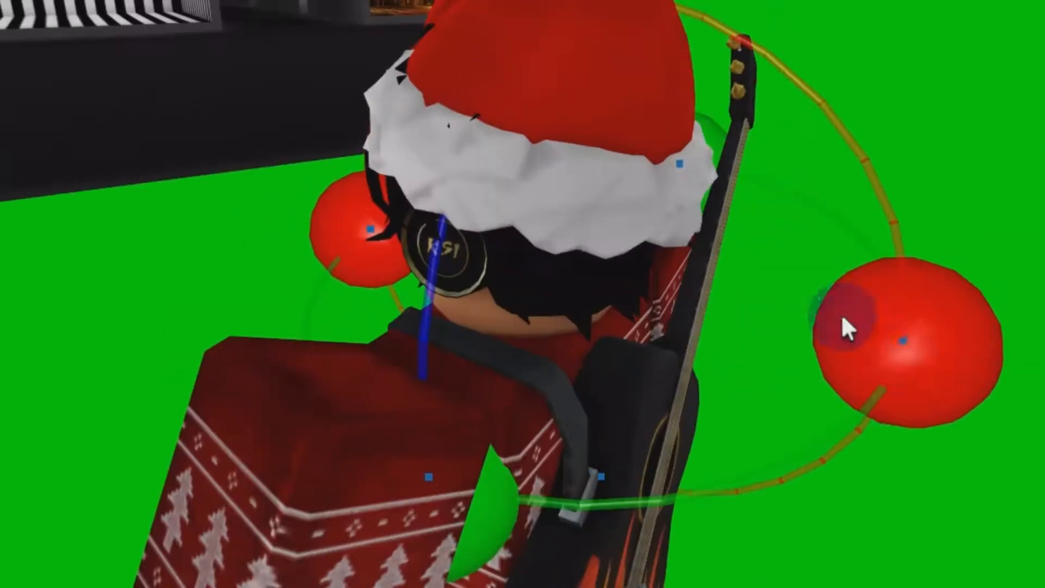
left_click_drag(841, 314, 922, 390)
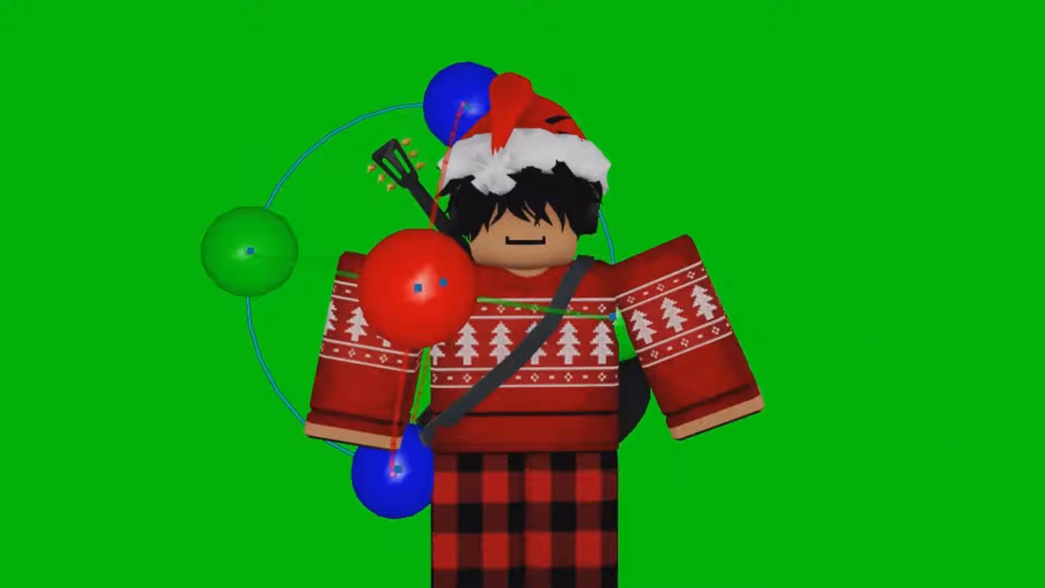
left_click(625, 130)
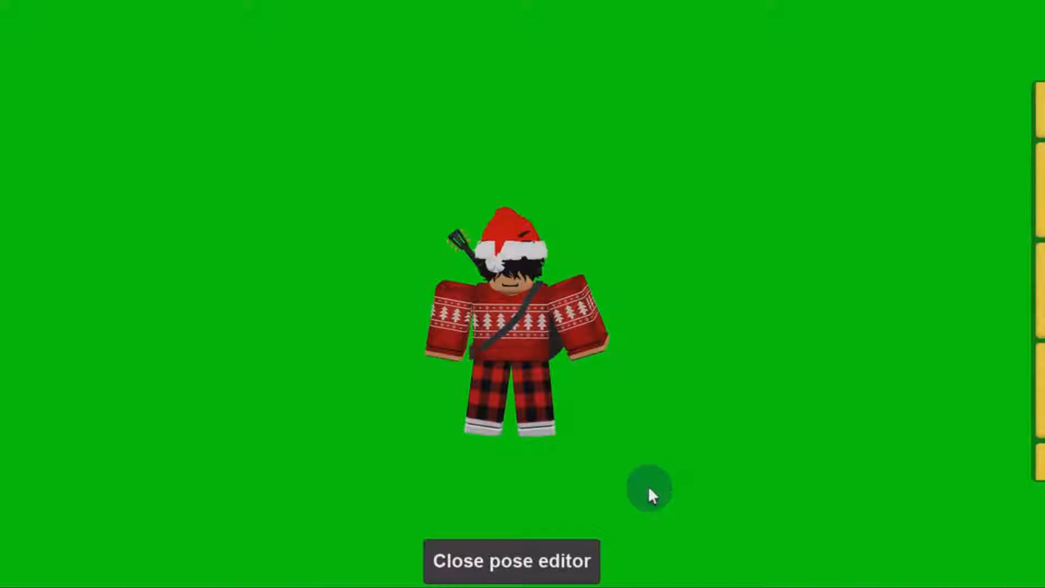
- Capture a rectangular snip of the posed avatar against the green screen and open it in Snipping Tool
key("super+shift+s")
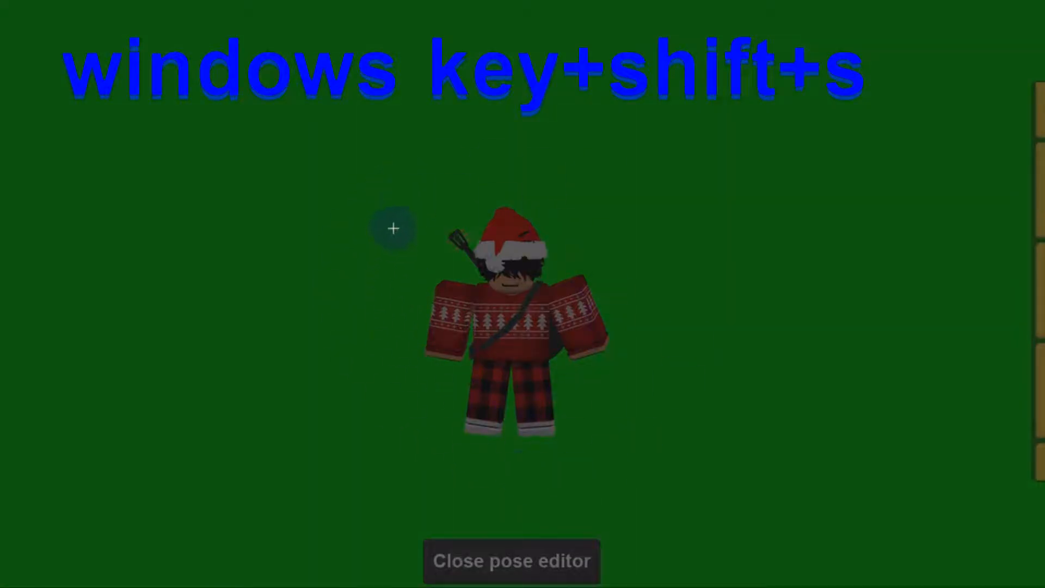
left_click_drag(416, 198, 614, 401)
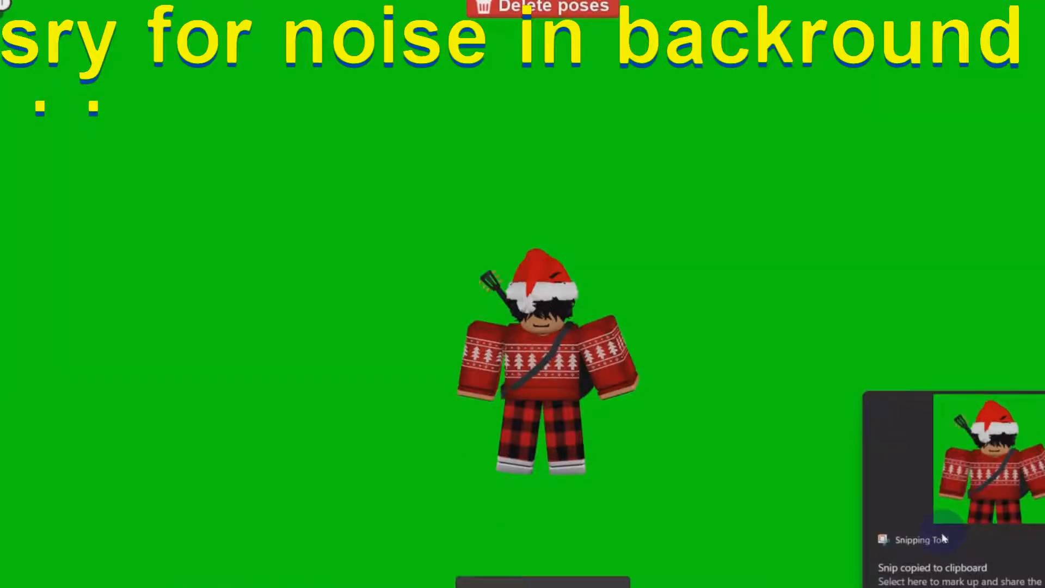
left_click(703, 479)
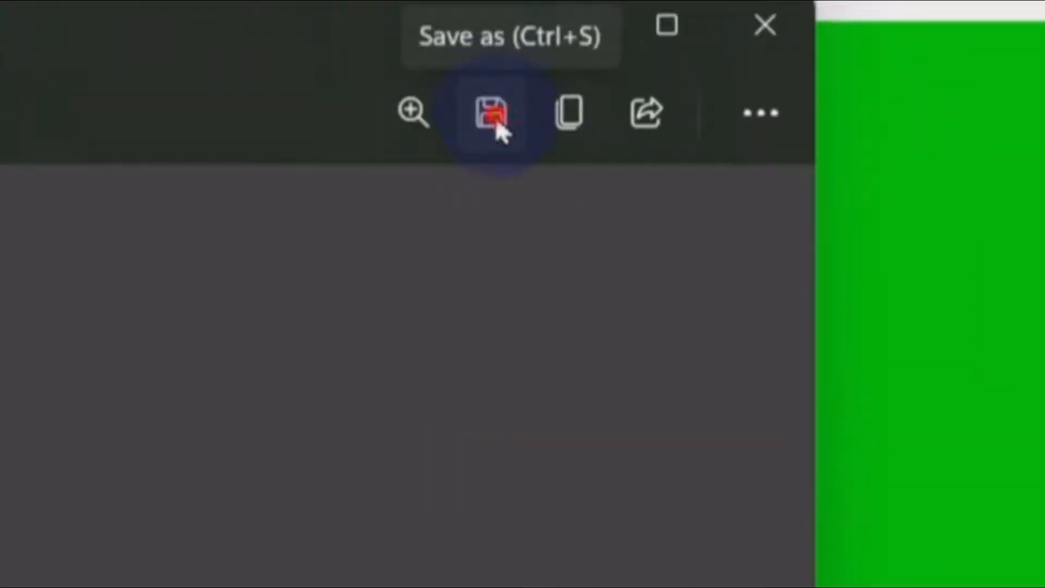
- Save the avatar snip as a PNG named "1 step" in the Pictures folder
left_click(493, 116)
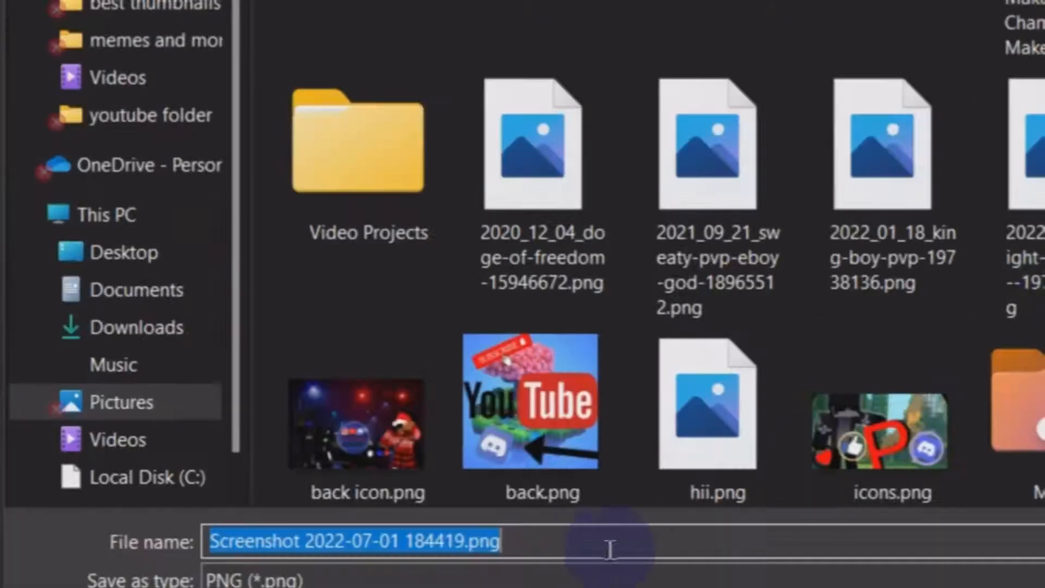
type("1 ste")
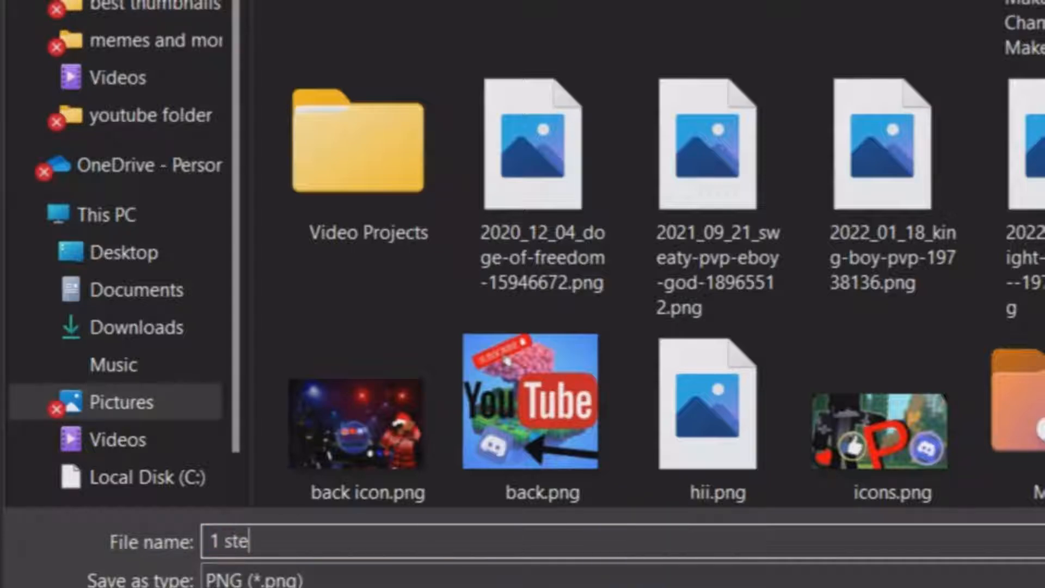
type("p")
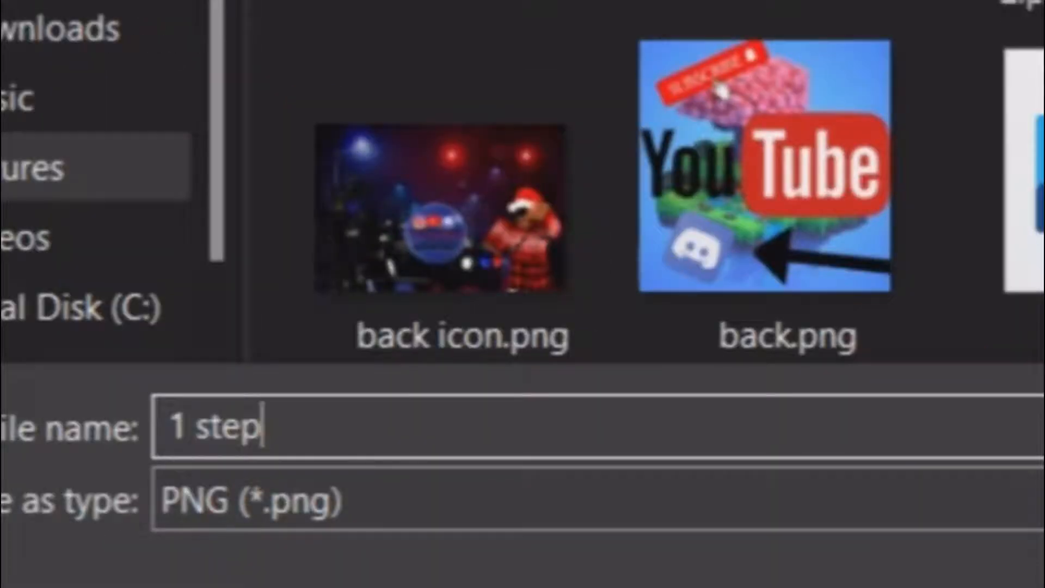
left_click(681, 585)
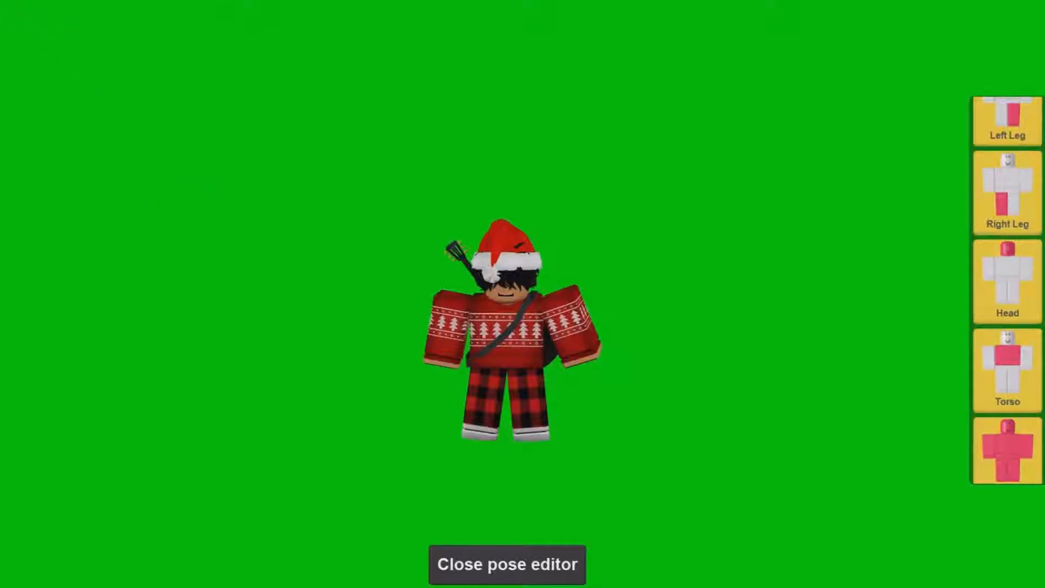
- Bring up the Record options of the running Roblox game
key("Escape")
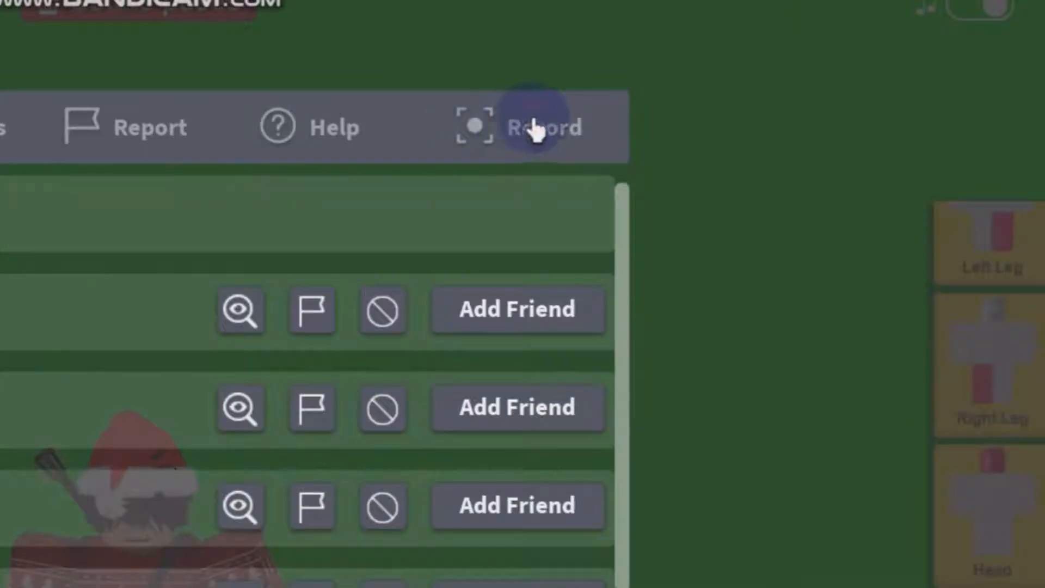
left_click(737, 52)
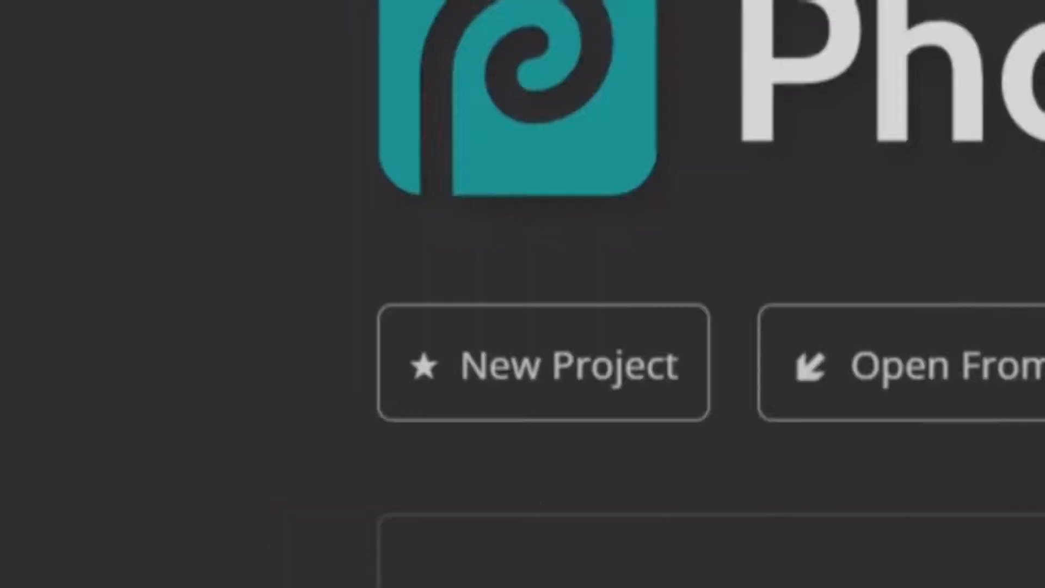
- In Photopea, create a new project 800 pixels wide and 800 pixels high with a white background
left_click(595, 366)
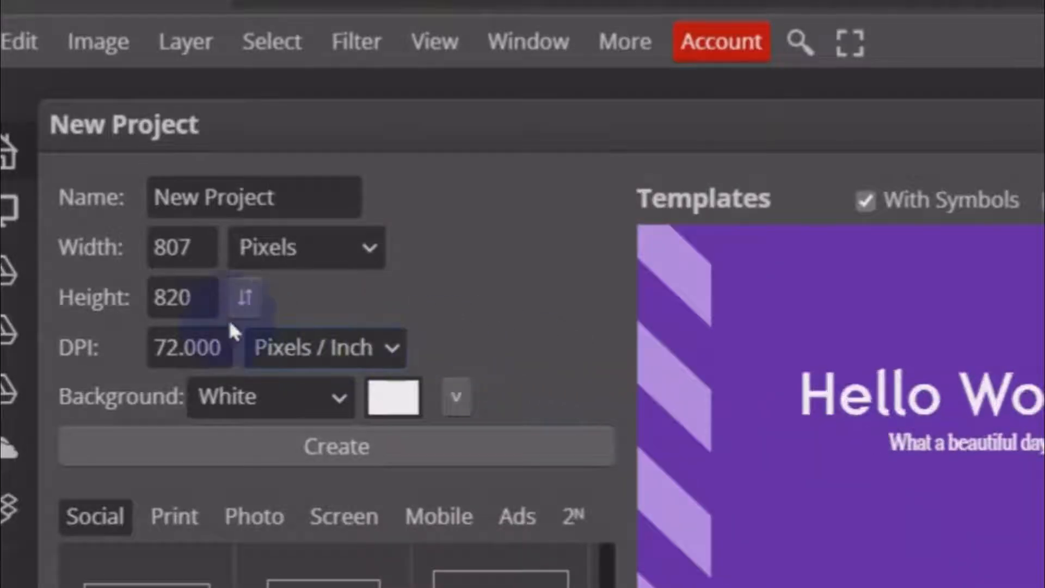
left_click(100, 117)
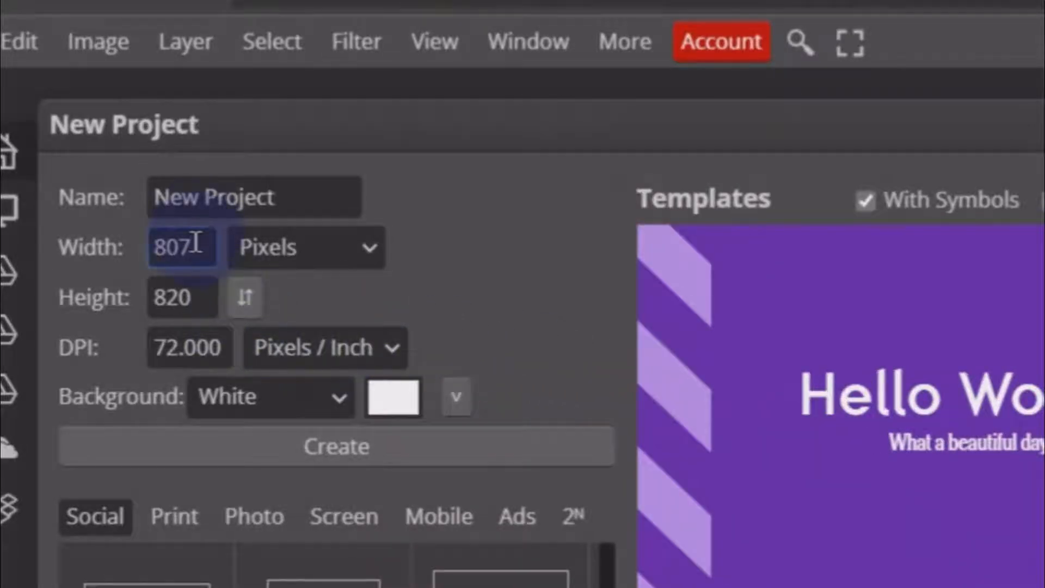
double_click(185, 245)
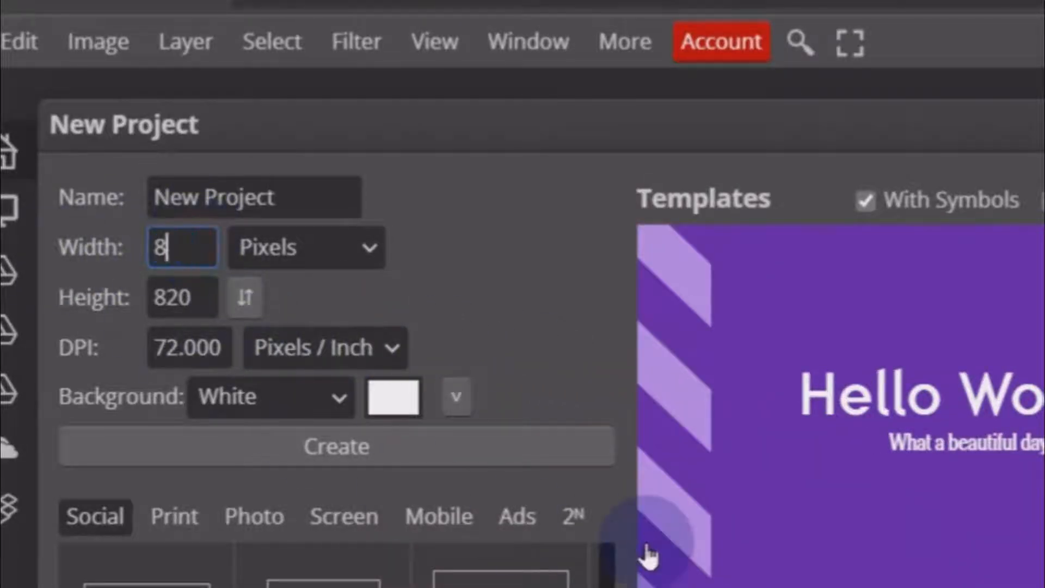
key("Tab")
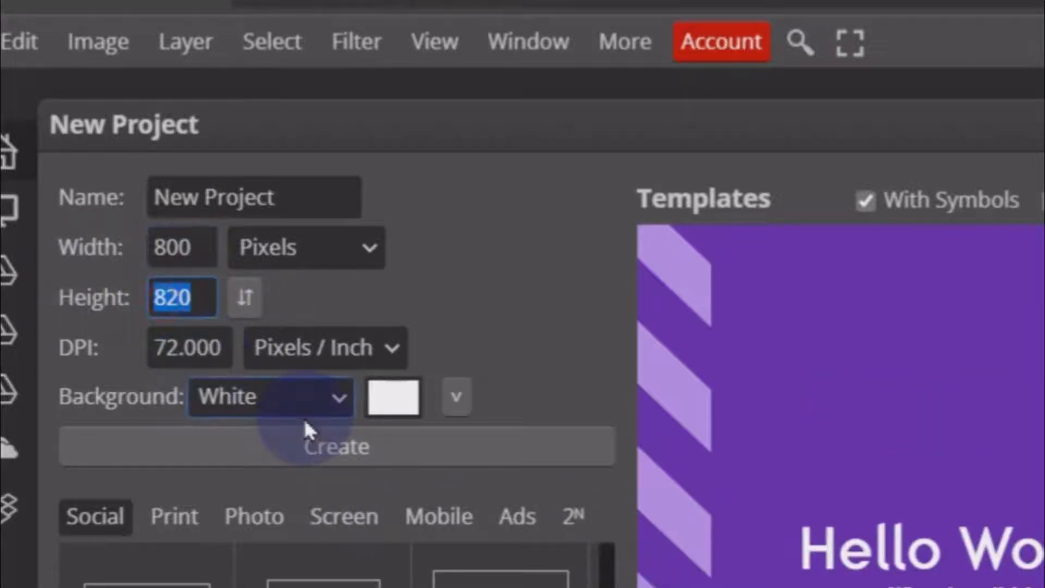
type("800")
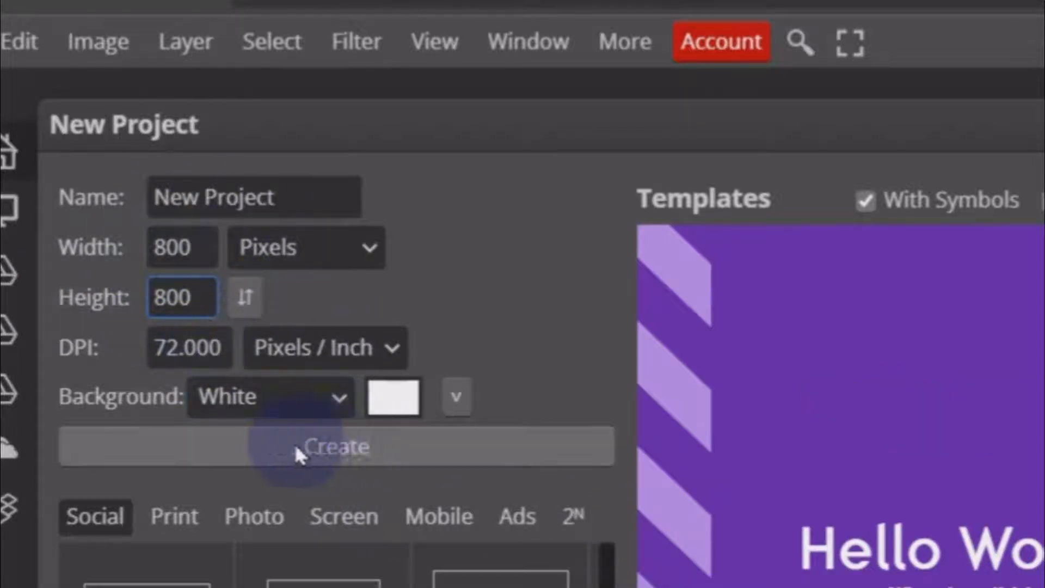
left_click(324, 448)
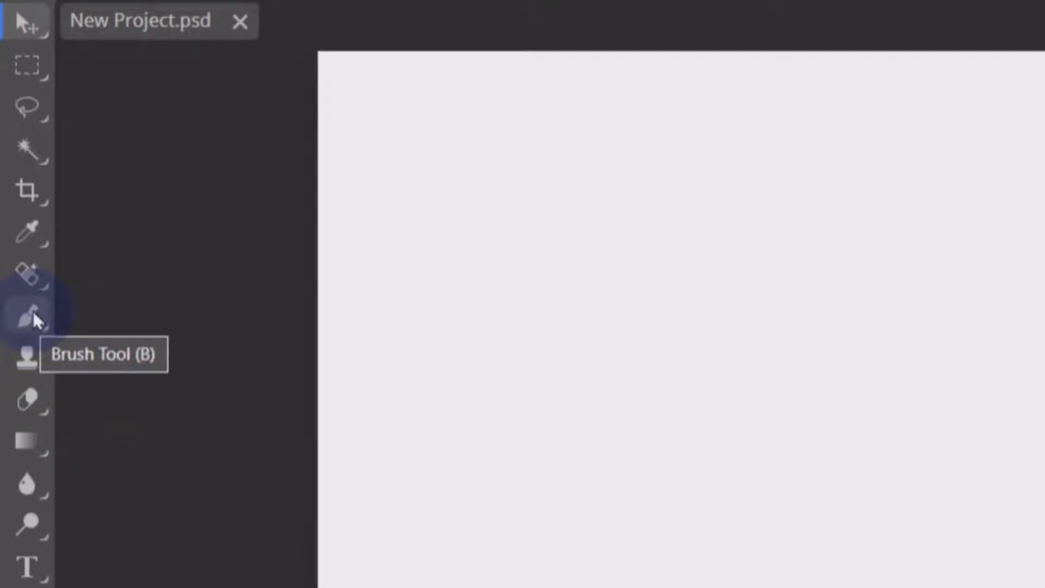
- Choose the Brush tool and set the foreground colour to a fully saturated sky blue
left_click(33, 316)
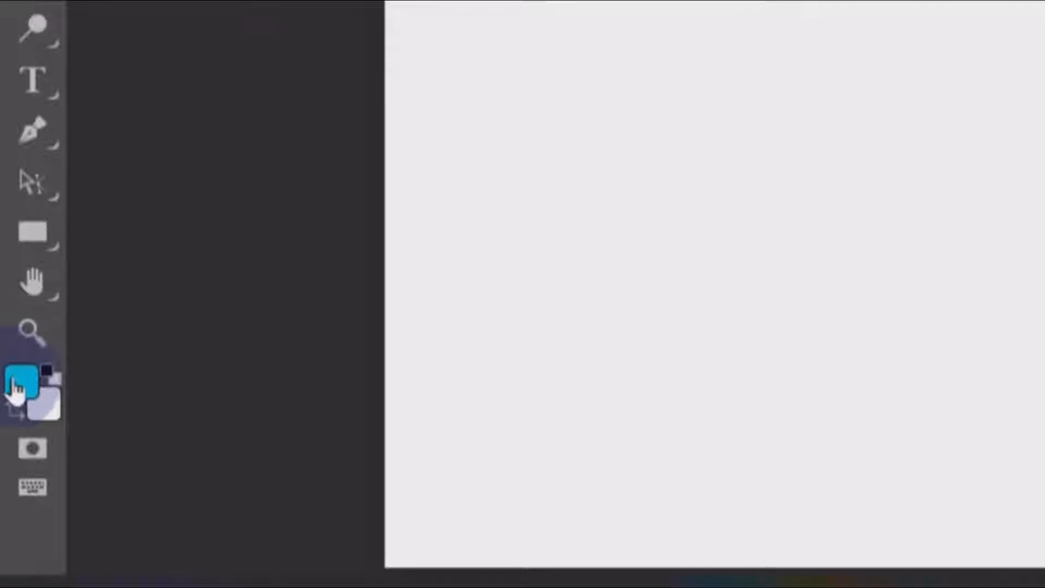
left_click(25, 384)
left_click(559, 305)
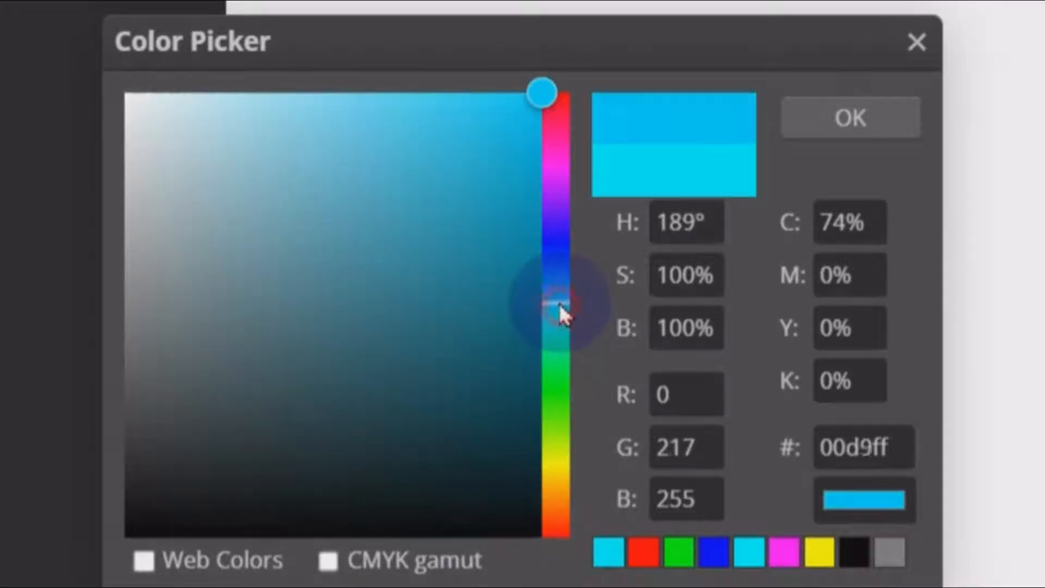
left_click_drag(561, 304, 560, 297)
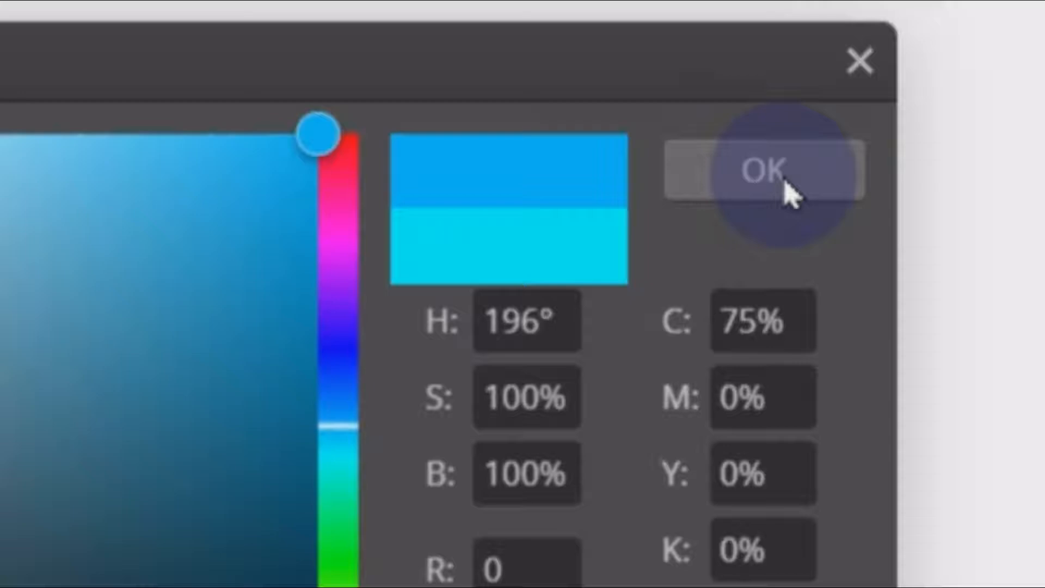
left_click(856, 119)
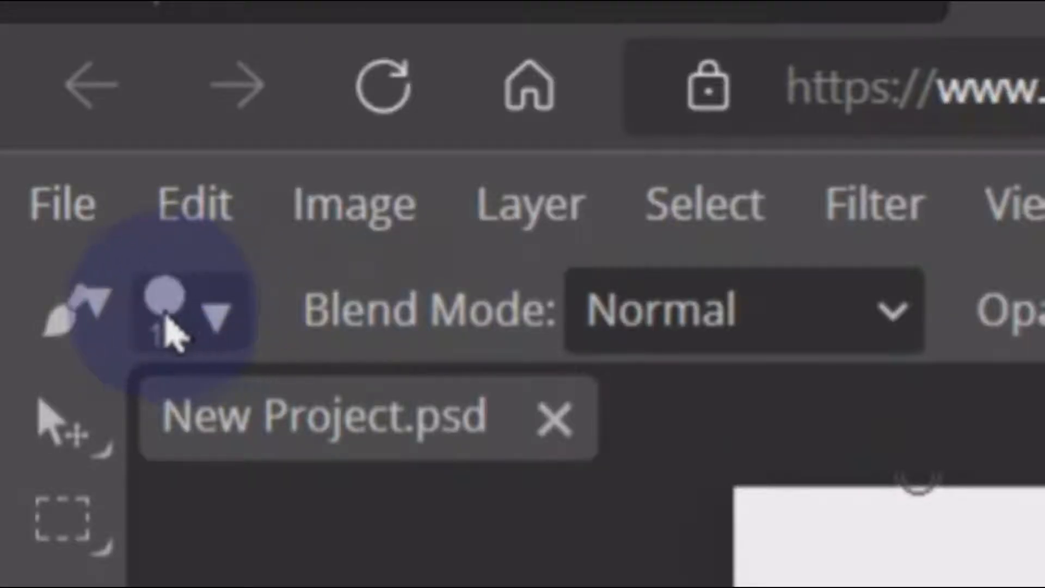
- Set the brush size to 105 px, keeping 100% hardness
left_click(39, 69)
left_click(136, 104)
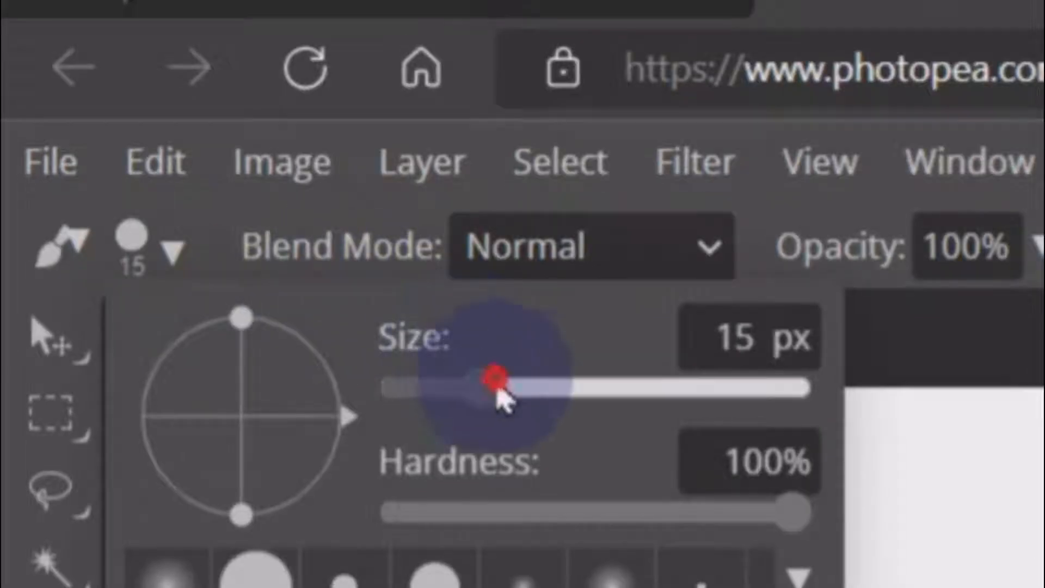
left_click_drag(499, 387, 570, 392)
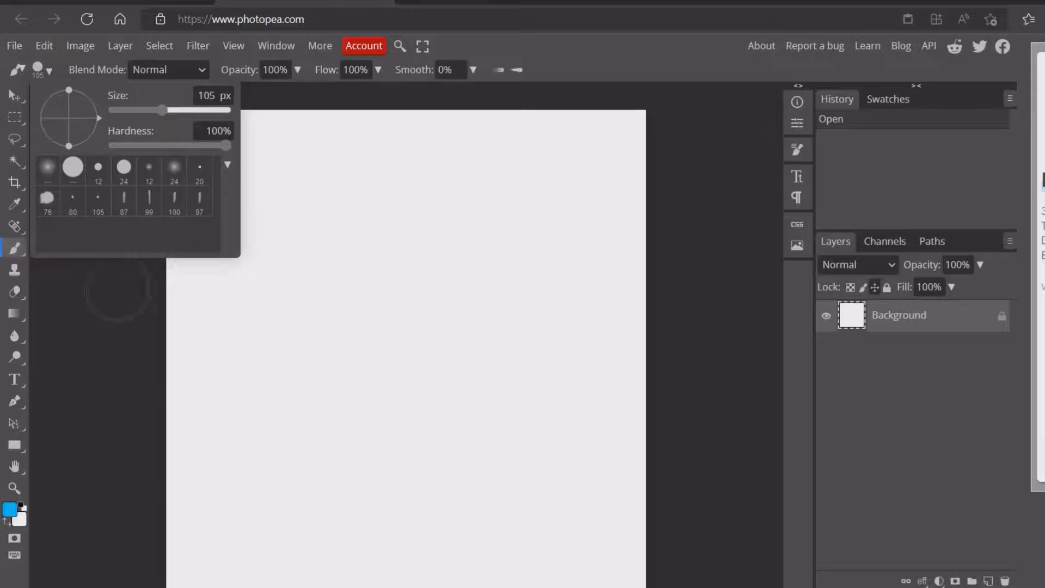
left_click(117, 290)
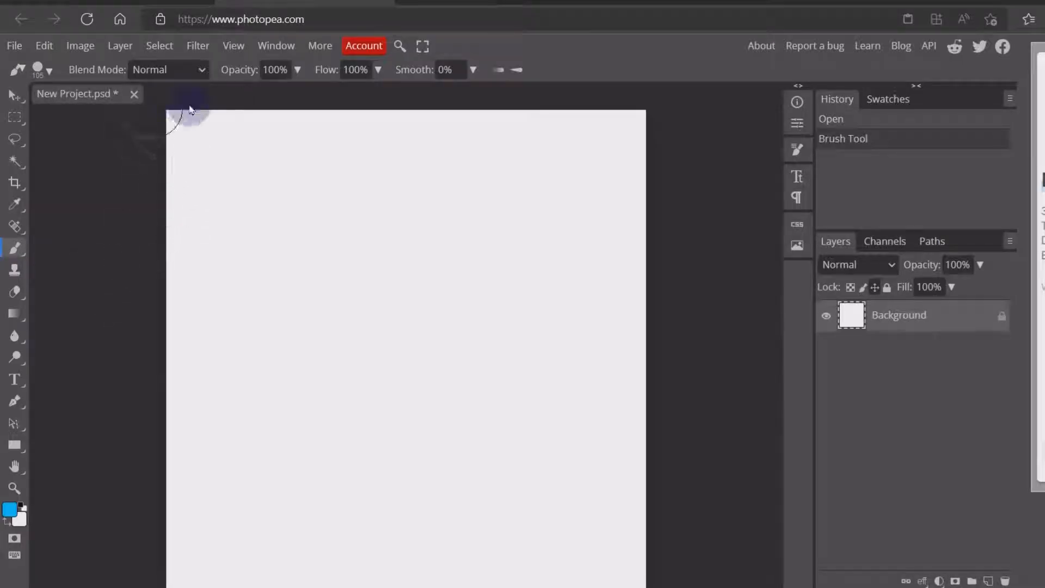
- Paint the entire canvas with the sky-blue brush
mouse_move(187, 131)
left_mouse_down()
mouse_move(314, 144)
mouse_move(325, 189)
mouse_move(325, 167)
mouse_move(377, 207)
mouse_move(413, 371)
mouse_move(203, 476)
mouse_move(181, 550)
mouse_move(157, 533)
left_mouse_up()
mouse_move(374, 570)
left_mouse_down()
mouse_move(734, 494)
mouse_move(485, 445)
mouse_move(664, 396)
mouse_move(615, 365)
mouse_move(351, 347)
mouse_move(372, 328)
mouse_move(680, 201)
mouse_move(349, 162)
mouse_move(293, 146)
mouse_move(591, 123)
left_mouse_up()
left_click_drag(647, 529, 627, 490)
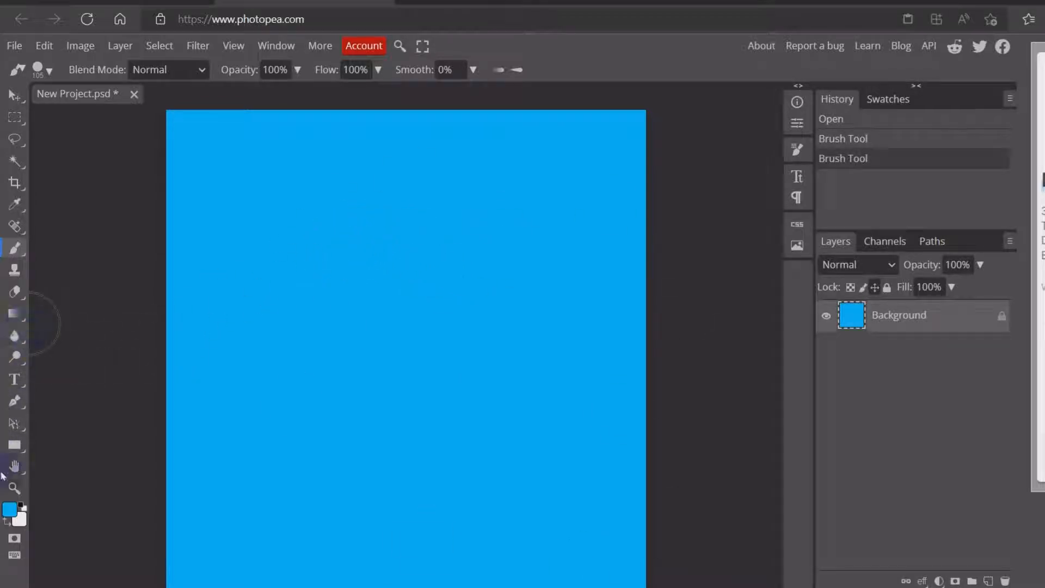
- Set the foreground colour to green 00ff6a and reduce the brush size to 66 px
left_click(10, 509)
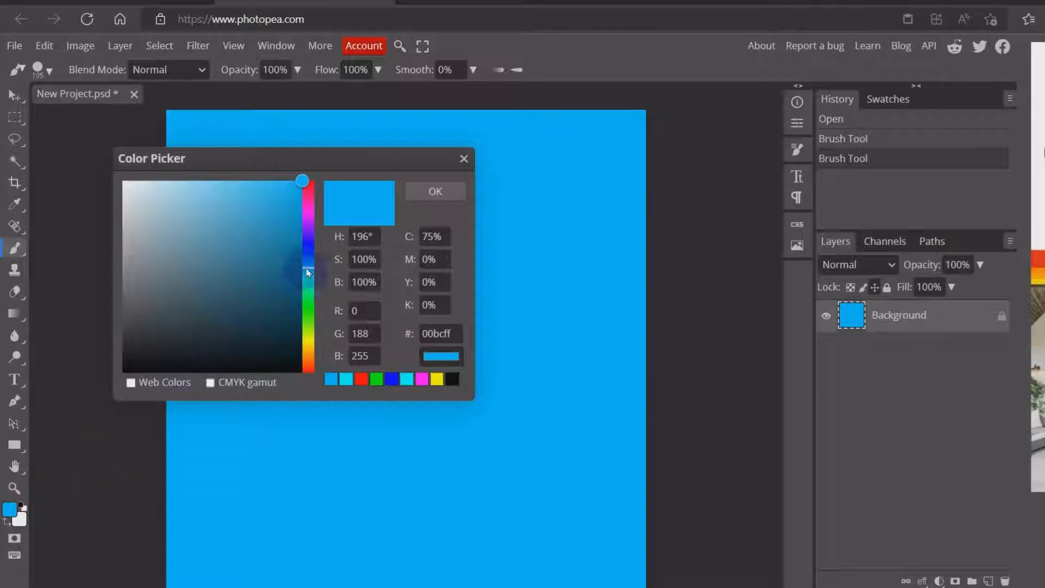
left_click_drag(308, 274, 308, 310)
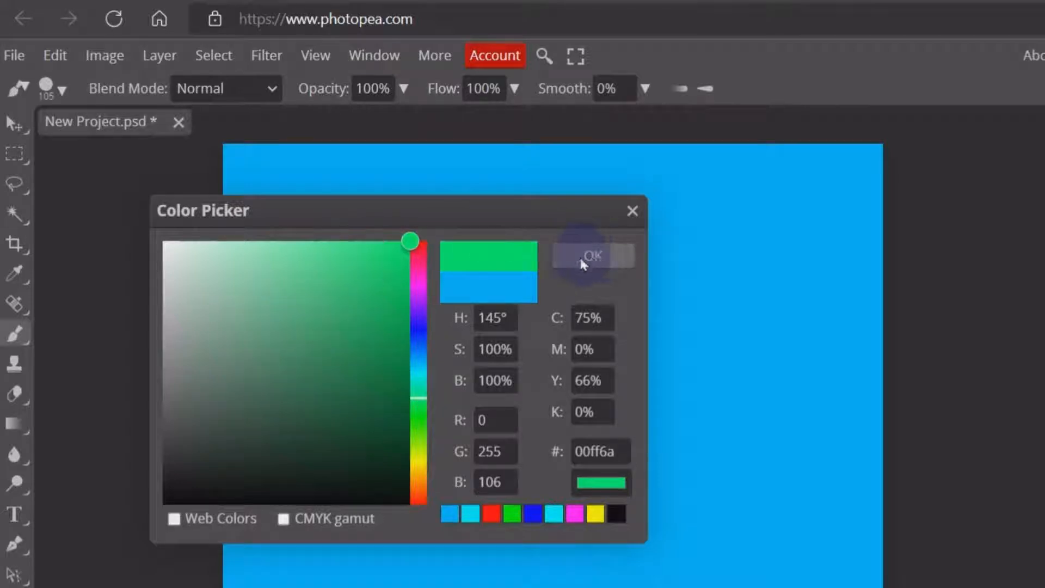
left_click(594, 256)
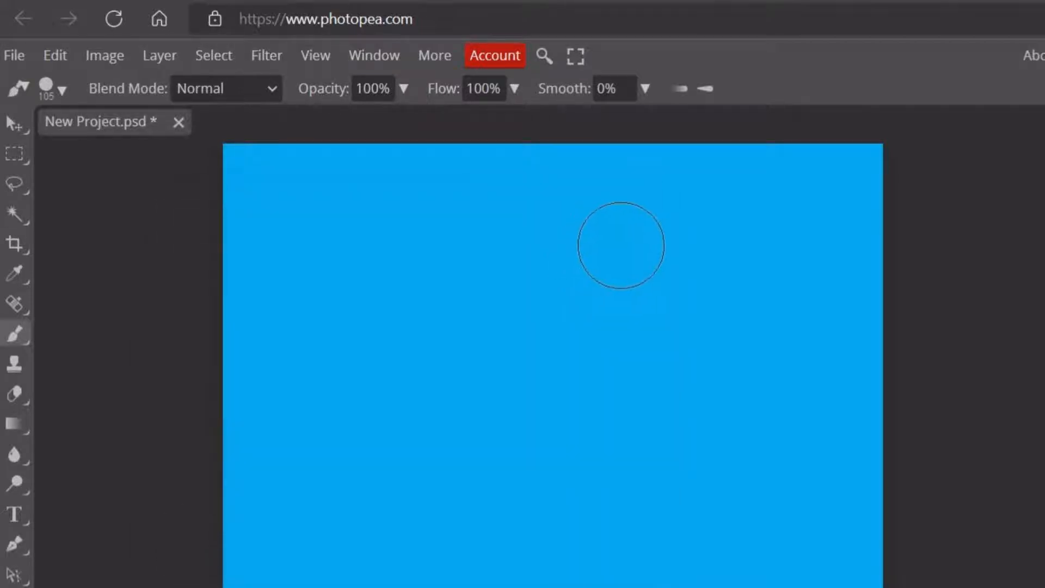
left_click(50, 88)
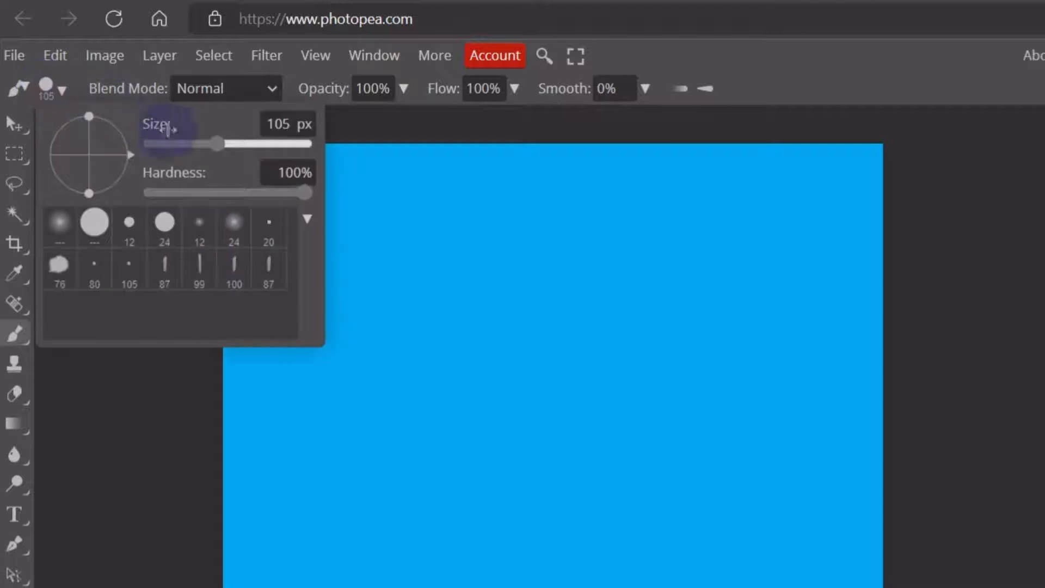
left_click_drag(218, 155, 206, 144)
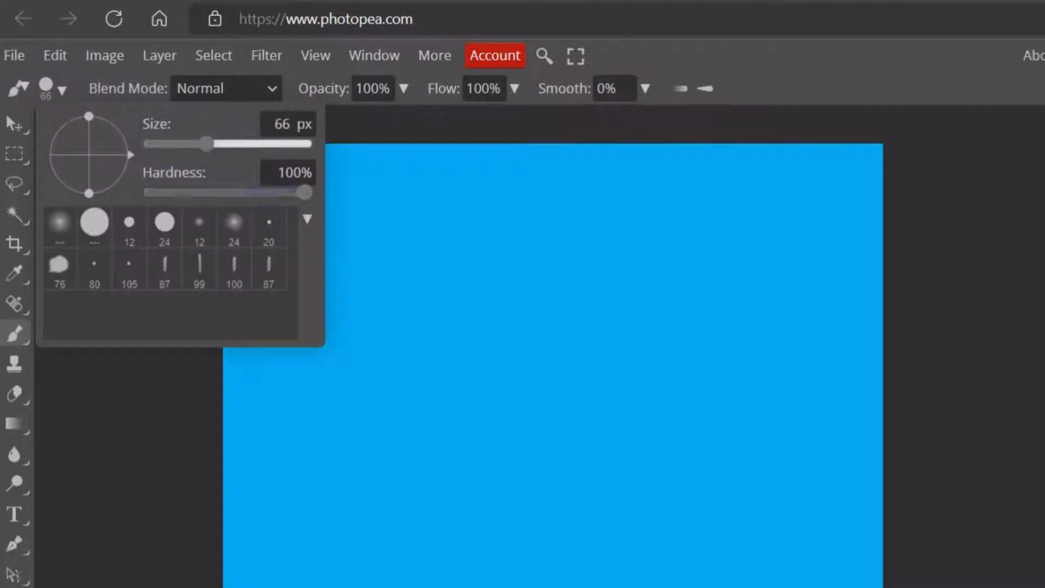
- Paint irregular green patches scattered over the blue canvas, leaving blue gaps between them
mouse_move(386, 152)
left_mouse_down()
mouse_move(311, 155)
mouse_move(237, 199)
mouse_move(254, 274)
left_mouse_up()
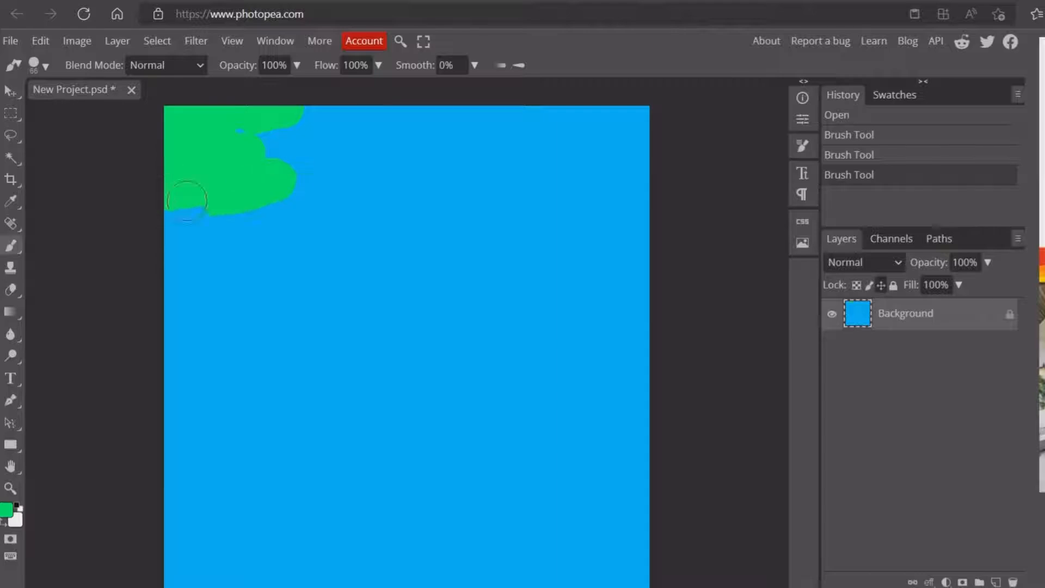
left_click_drag(187, 201, 346, 193)
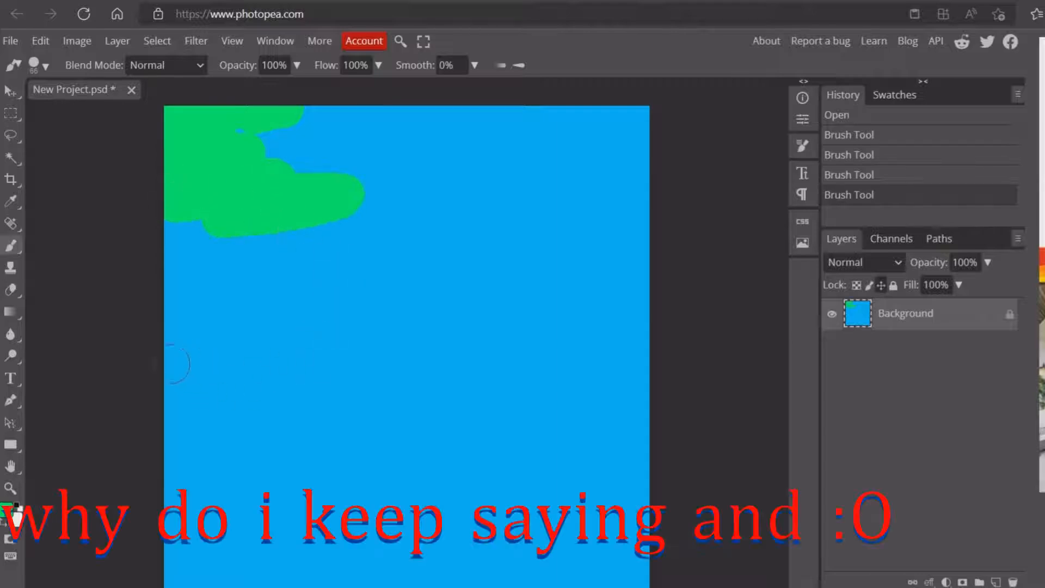
mouse_move(173, 356)
left_mouse_down()
mouse_move(196, 389)
mouse_move(159, 390)
left_mouse_up()
mouse_move(372, 470)
left_mouse_down()
mouse_move(293, 495)
mouse_move(363, 530)
mouse_move(542, 541)
left_mouse_up()
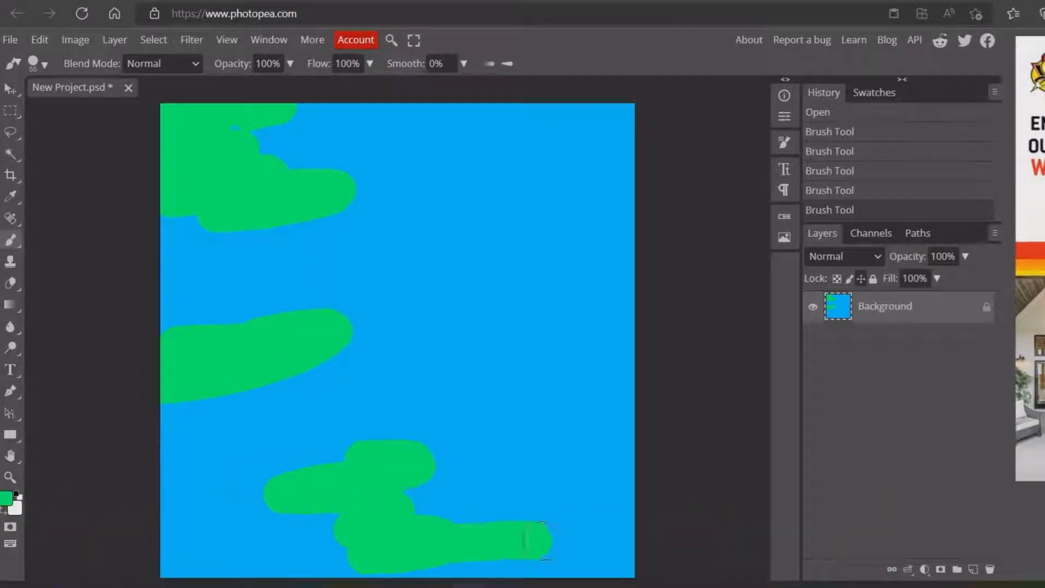
left_click_drag(432, 282, 476, 348)
left_click_drag(576, 137, 470, 138)
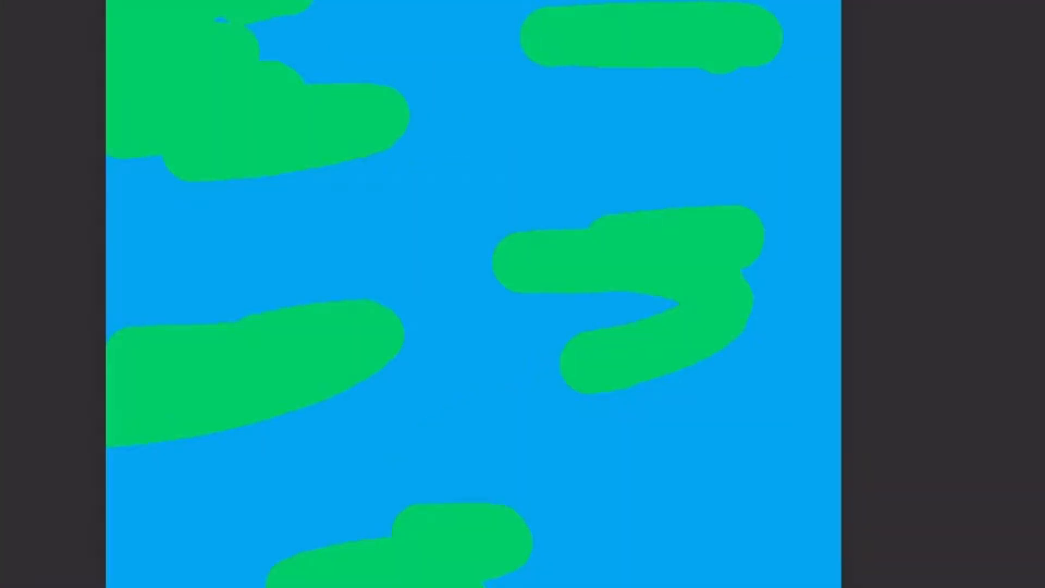
- Set the foreground colour to white ffffff and the brush size to 25 px
left_click(6, 449)
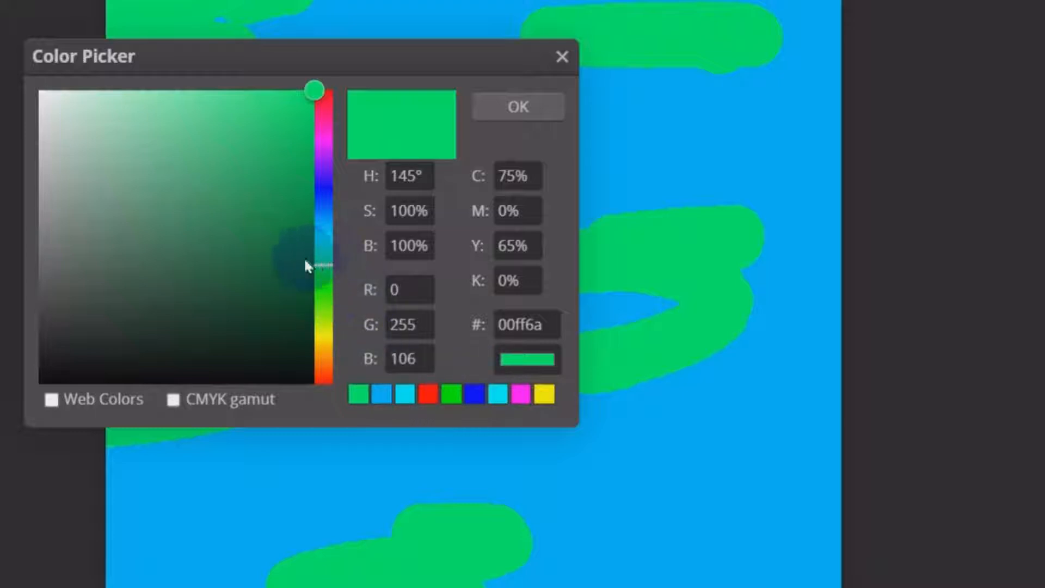
left_click_drag(121, 146, 38, 90)
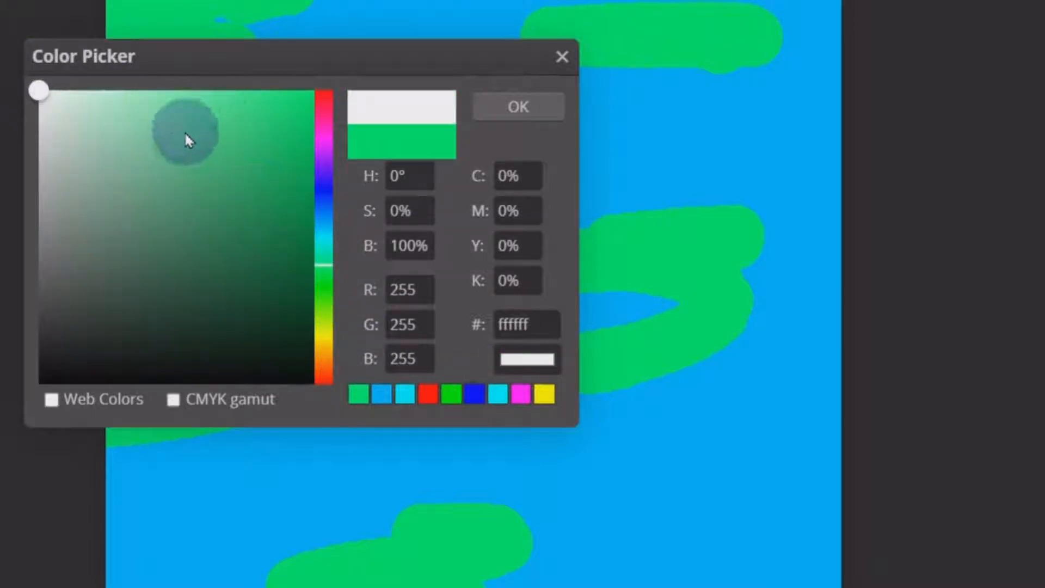
left_click(486, 115)
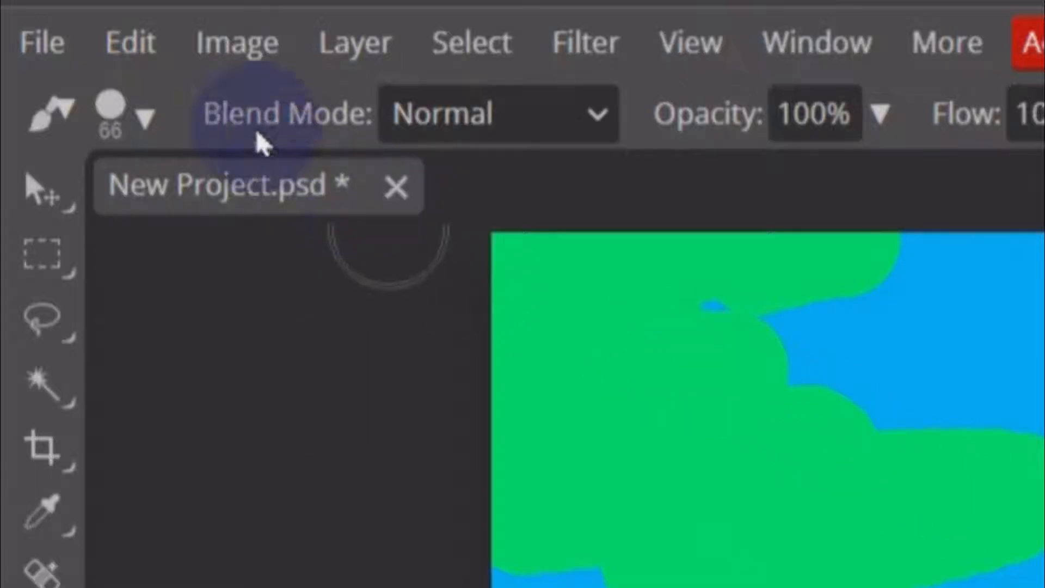
left_click(148, 117)
left_click_drag(428, 230, 418, 232)
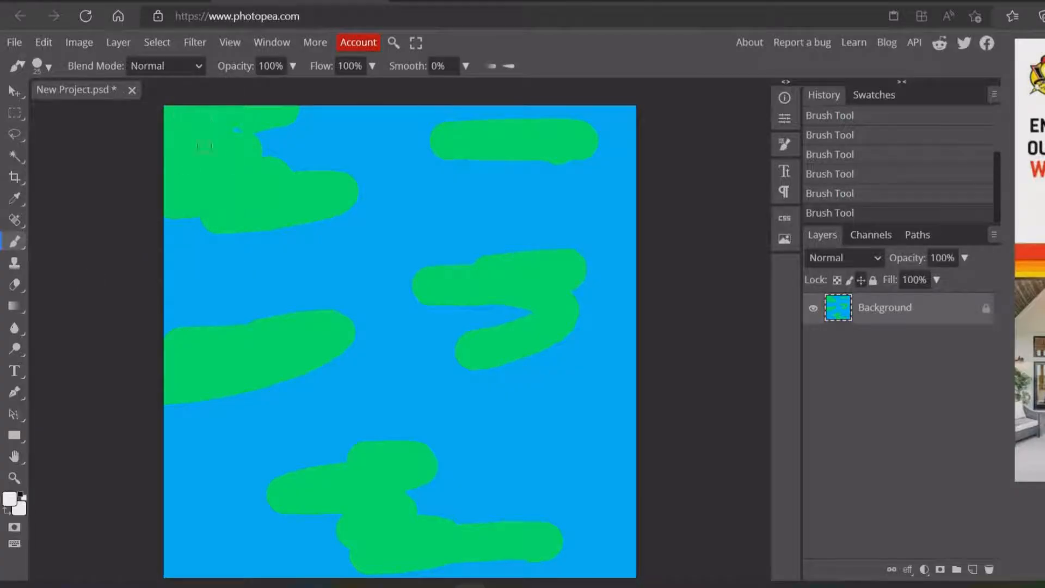
- Paint several white cloud-like scribbles across the green patches and the blue areas
mouse_move(204, 146)
left_mouse_down()
mouse_move(182, 166)
mouse_move(188, 138)
left_mouse_up()
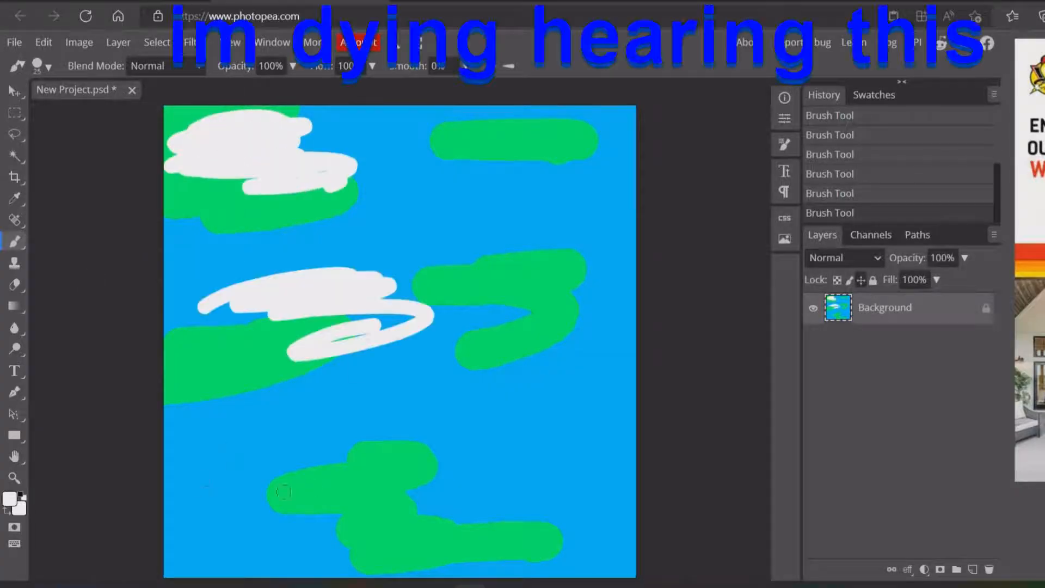
mouse_move(242, 490)
left_mouse_down()
mouse_move(285, 460)
mouse_move(361, 490)
left_mouse_up()
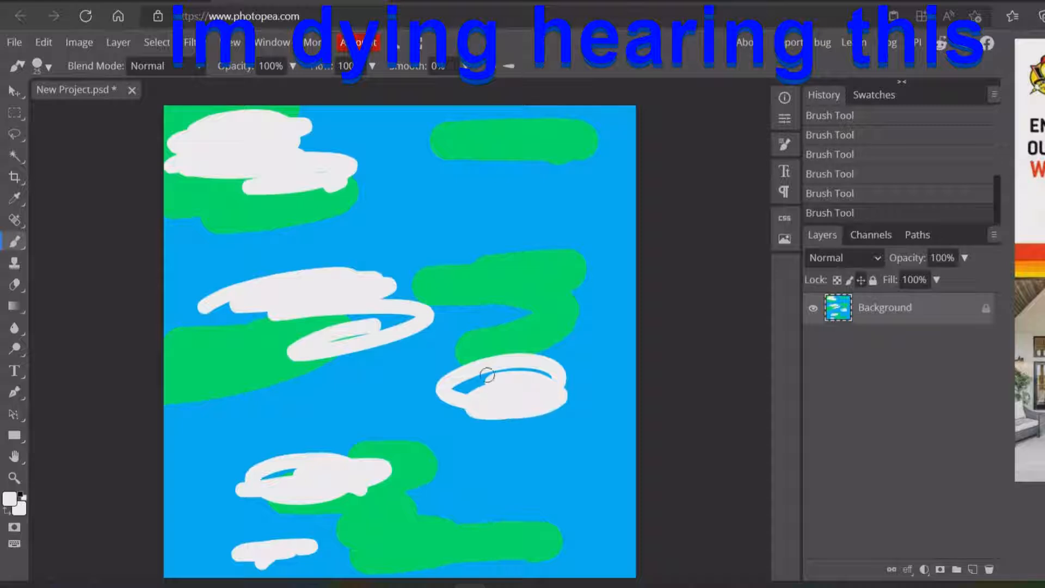
left_click_drag(527, 165, 554, 163)
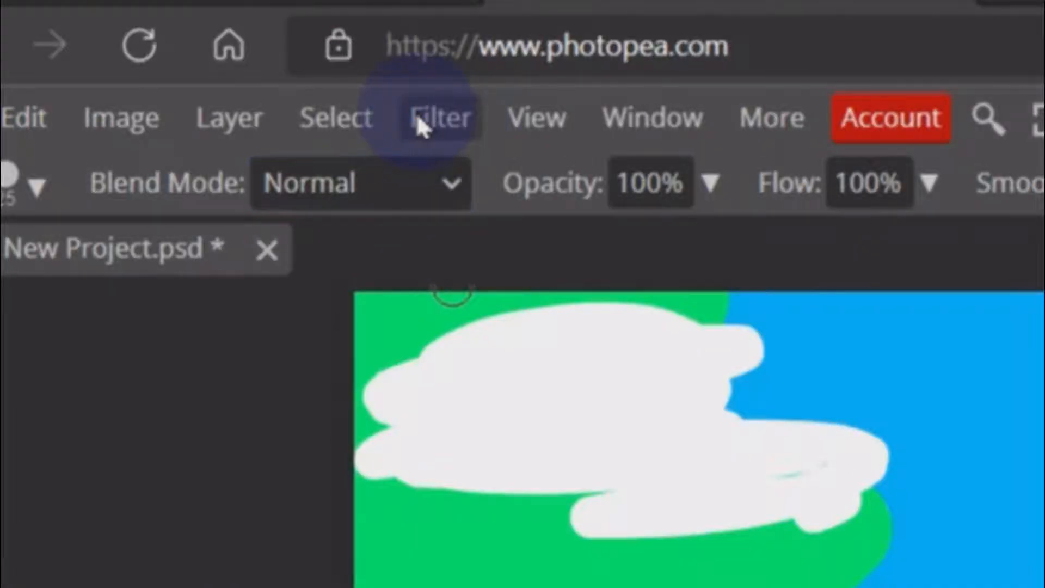
- Smear the blue, green and white shapes into marbled swirls over the whole canvas with the Liquify filter and apply it
left_click(195, 43)
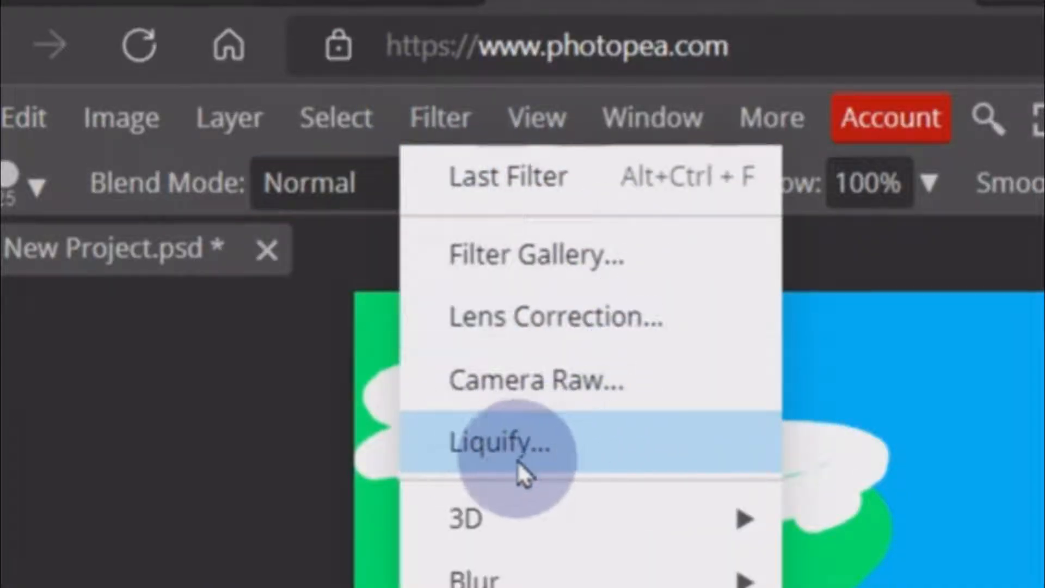
left_click(551, 445)
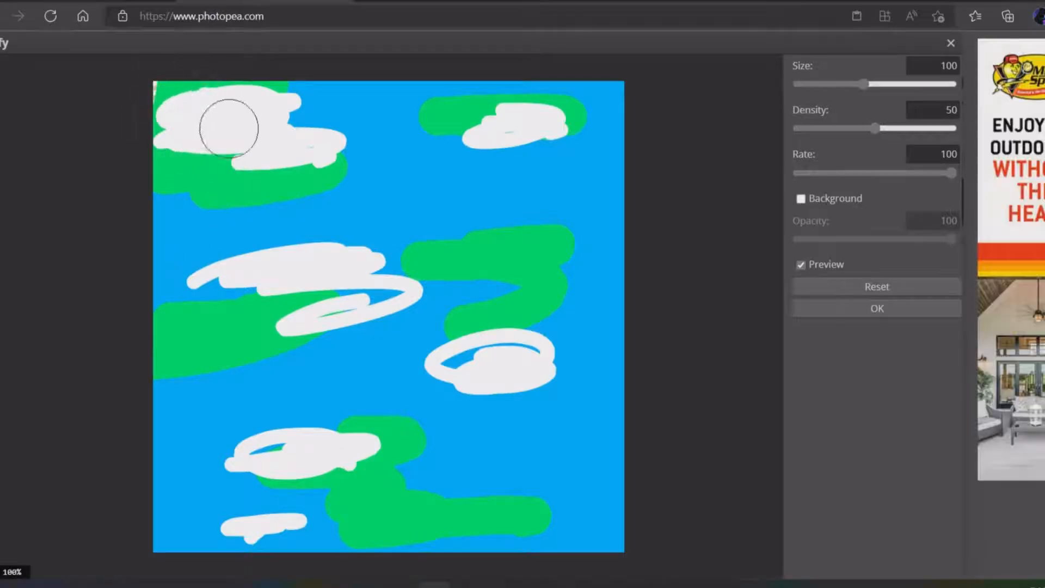
mouse_move(228, 129)
left_mouse_down()
mouse_move(182, 83)
mouse_move(112, 116)
left_mouse_up()
mouse_move(235, 159)
left_mouse_down()
mouse_move(321, 159)
mouse_move(284, 141)
mouse_move(296, 154)
mouse_move(484, 142)
mouse_move(466, 205)
mouse_move(425, 97)
mouse_move(462, 157)
mouse_move(527, 124)
mouse_move(520, 202)
mouse_move(619, 108)
mouse_move(402, 391)
mouse_move(526, 414)
mouse_move(445, 346)
mouse_move(498, 413)
mouse_move(327, 370)
mouse_move(239, 441)
mouse_move(279, 458)
mouse_move(434, 483)
mouse_move(426, 466)
mouse_move(471, 530)
mouse_move(528, 508)
mouse_move(422, 518)
left_mouse_up()
mouse_move(441, 561)
left_mouse_down()
mouse_move(492, 495)
mouse_move(528, 567)
mouse_move(286, 511)
mouse_move(355, 509)
mouse_move(334, 476)
mouse_move(370, 561)
left_mouse_up()
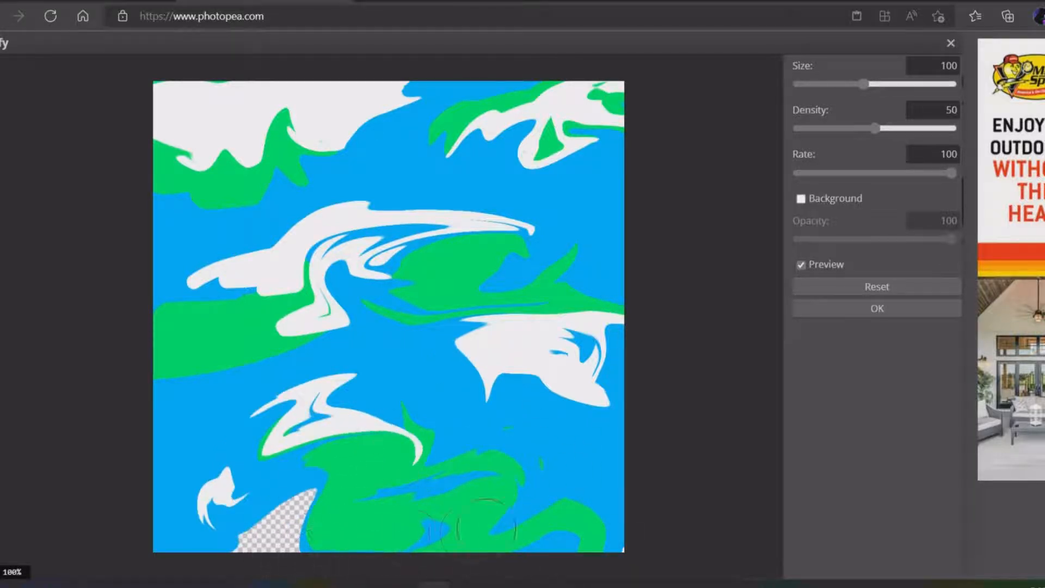
mouse_move(333, 483)
left_mouse_down()
mouse_move(310, 408)
mouse_move(352, 439)
mouse_move(429, 425)
mouse_move(561, 495)
mouse_move(547, 469)
mouse_move(520, 505)
left_mouse_up()
mouse_move(251, 166)
left_mouse_down()
mouse_move(209, 127)
mouse_move(266, 145)
mouse_move(321, 107)
mouse_move(282, 161)
mouse_move(381, 159)
mouse_move(298, 359)
mouse_move(249, 306)
mouse_move(373, 443)
mouse_move(611, 416)
mouse_move(454, 457)
mouse_move(509, 490)
mouse_move(395, 477)
left_mouse_up()
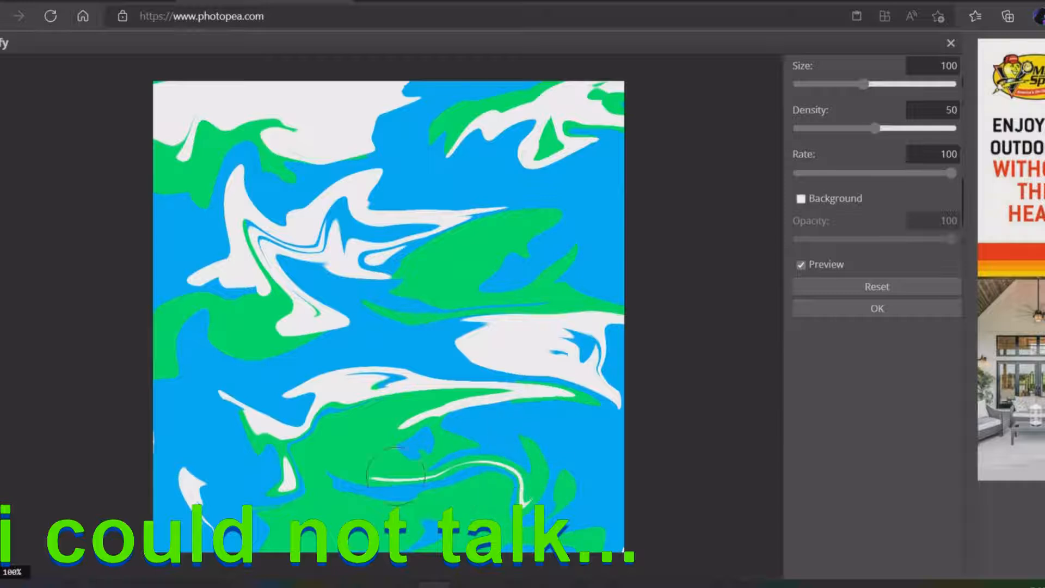
mouse_move(351, 405)
left_mouse_down()
mouse_move(543, 362)
mouse_move(560, 286)
mouse_move(449, 344)
mouse_move(505, 316)
left_mouse_up()
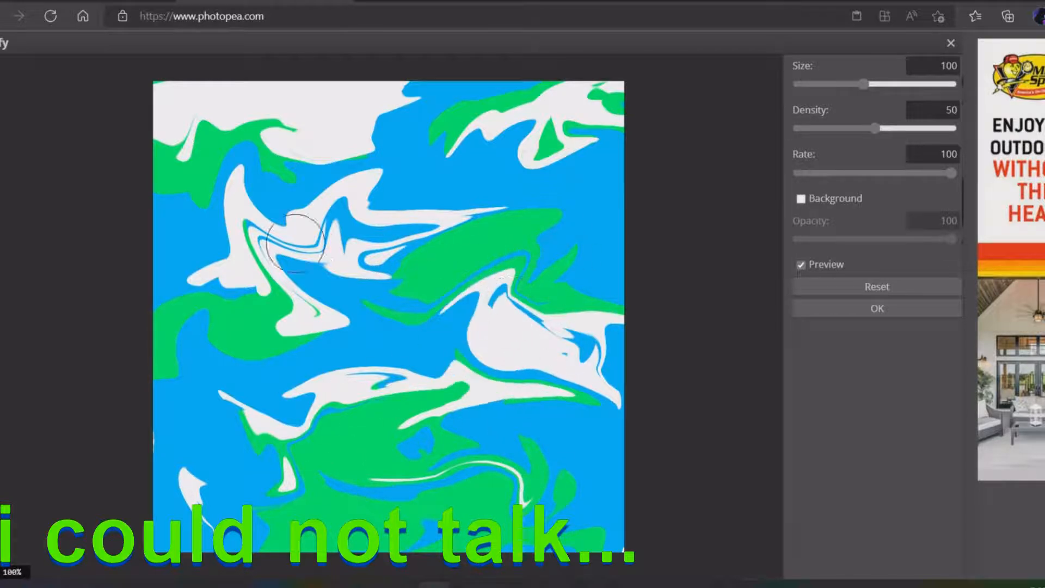
mouse_move(245, 131)
left_mouse_down()
mouse_move(209, 179)
mouse_move(108, 158)
left_mouse_up()
mouse_move(498, 185)
left_mouse_down()
mouse_move(479, 117)
mouse_move(513, 210)
mouse_move(604, 148)
mouse_move(588, 173)
mouse_move(525, 204)
mouse_move(530, 172)
left_mouse_up()
left_click_drag(429, 114, 460, 123)
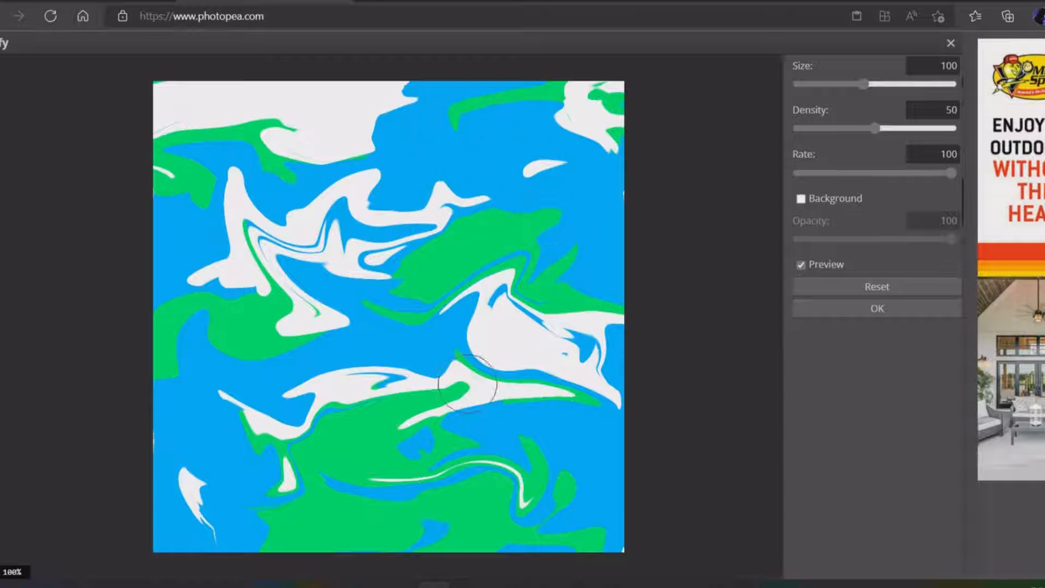
mouse_move(436, 424)
left_mouse_down()
mouse_move(411, 435)
mouse_move(456, 445)
mouse_move(585, 381)
left_mouse_up()
mouse_move(395, 286)
left_mouse_down()
mouse_move(306, 329)
mouse_move(237, 340)
left_mouse_up()
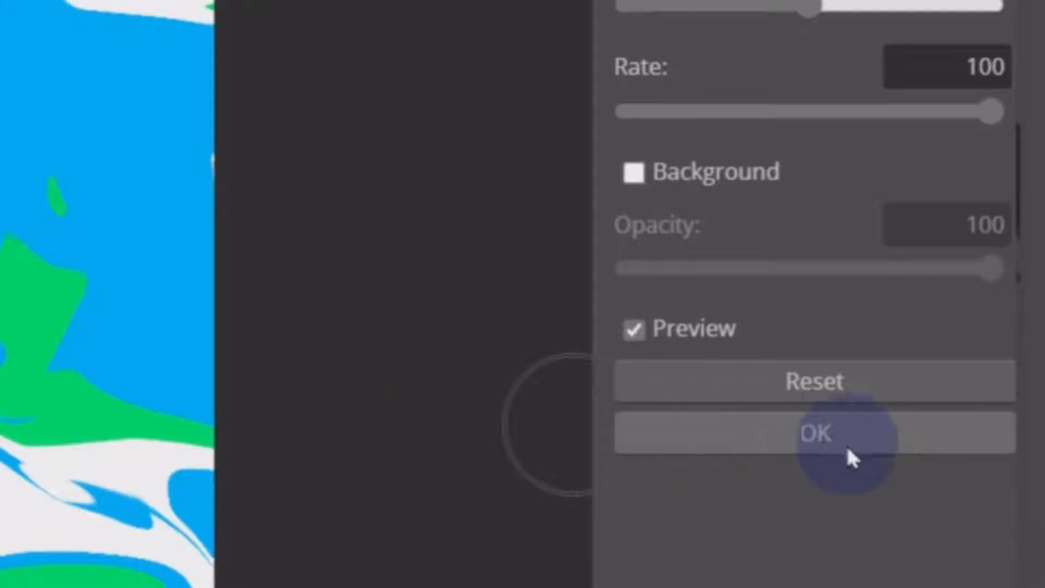
left_click(760, 439)
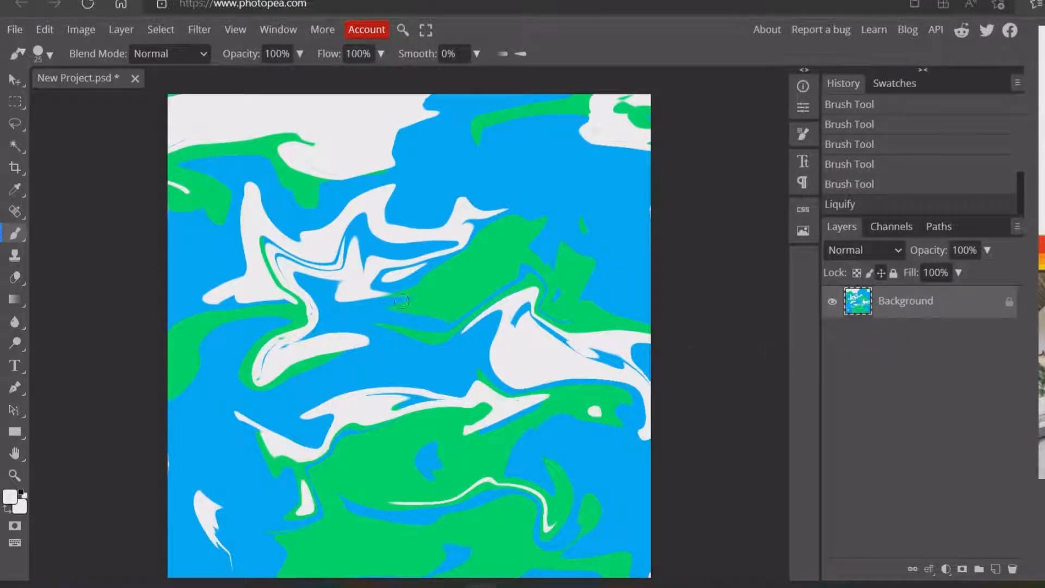
- Export the image as an 800 × 800 px PNG named step 2 at 100% quality
left_click(16, 31)
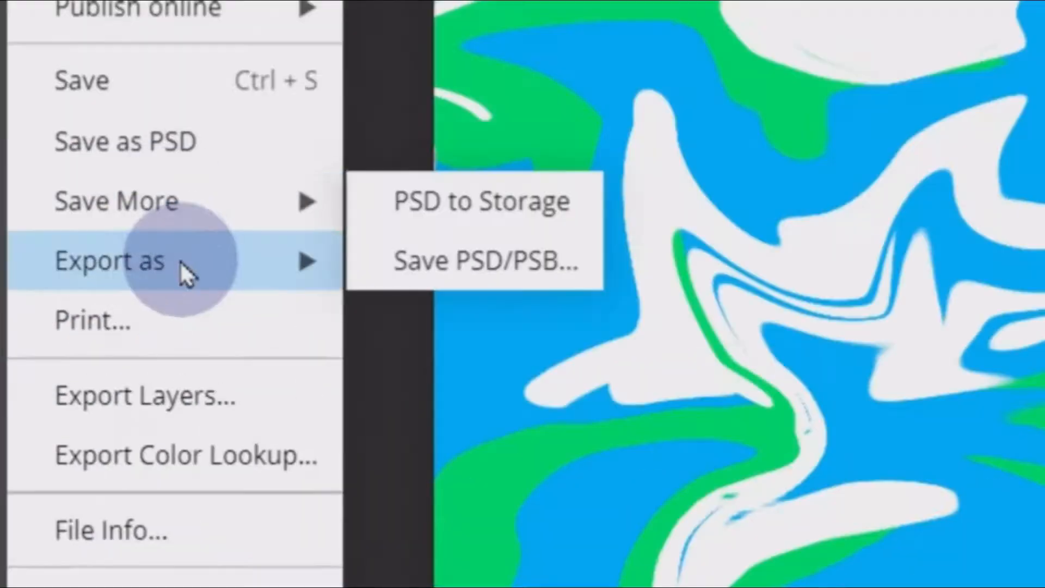
mouse_move(182, 268)
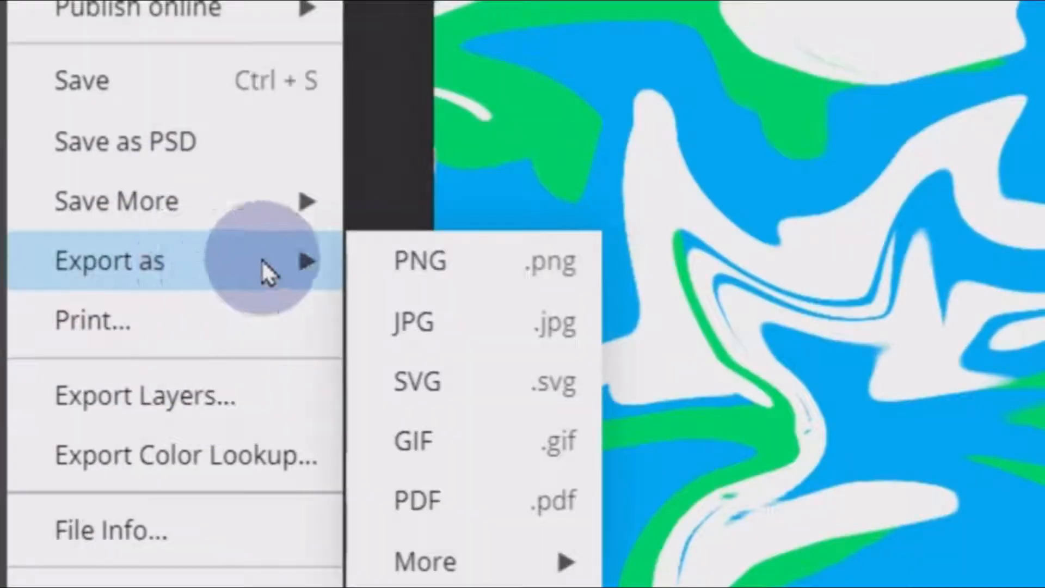
left_click(470, 254)
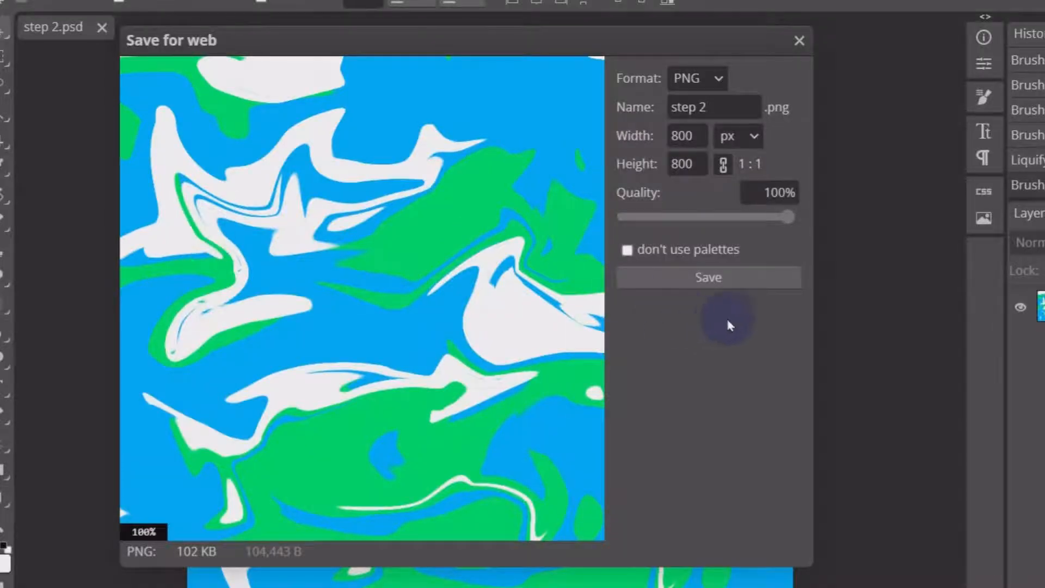
left_click(715, 287)
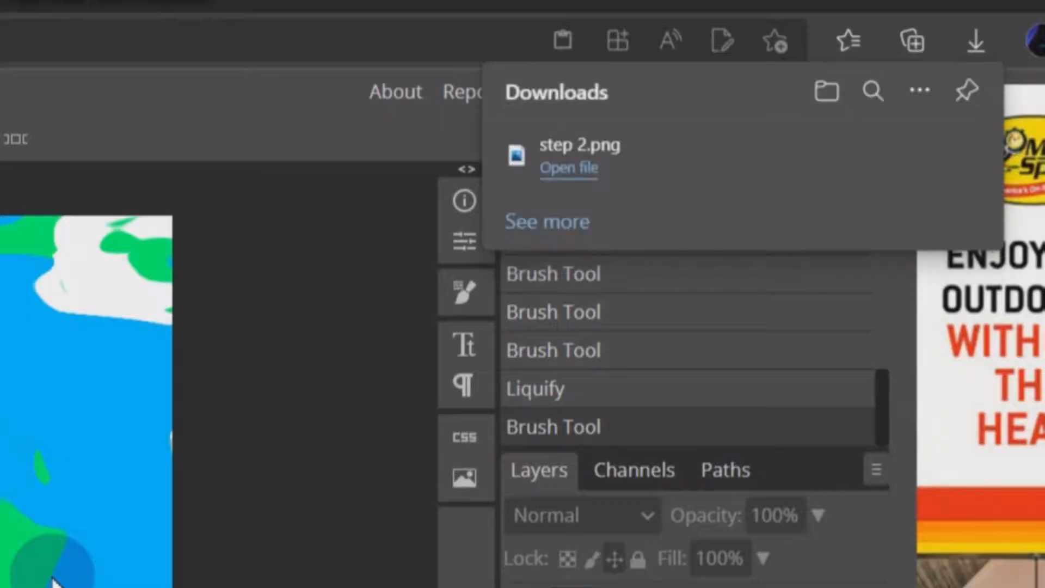
- Show the downloaded step 2.png in its folder and select it
mouse_move(934, 158)
left_click(871, 156)
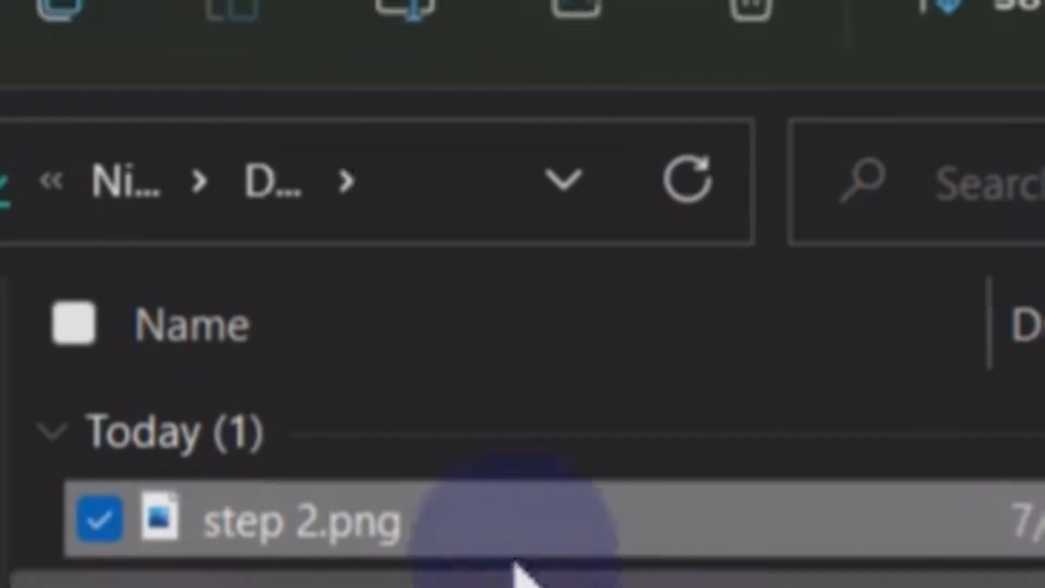
left_click(535, 516)
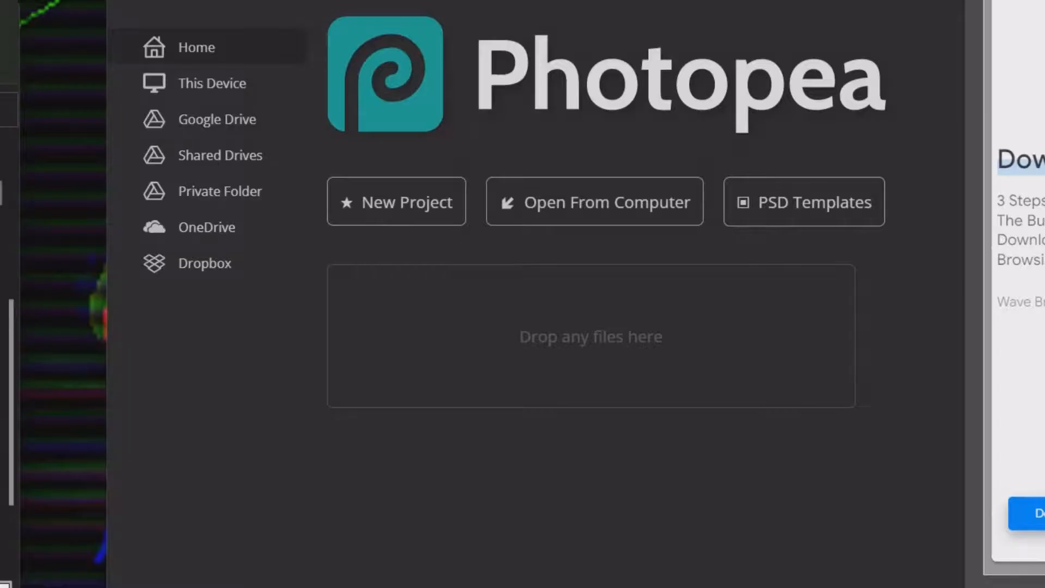
- Open the 1 step avatar picture in Photopea and delete its green background, including the gap between the legs, with the Magic Wand
left_click_drag(11, 272, 478, 284)
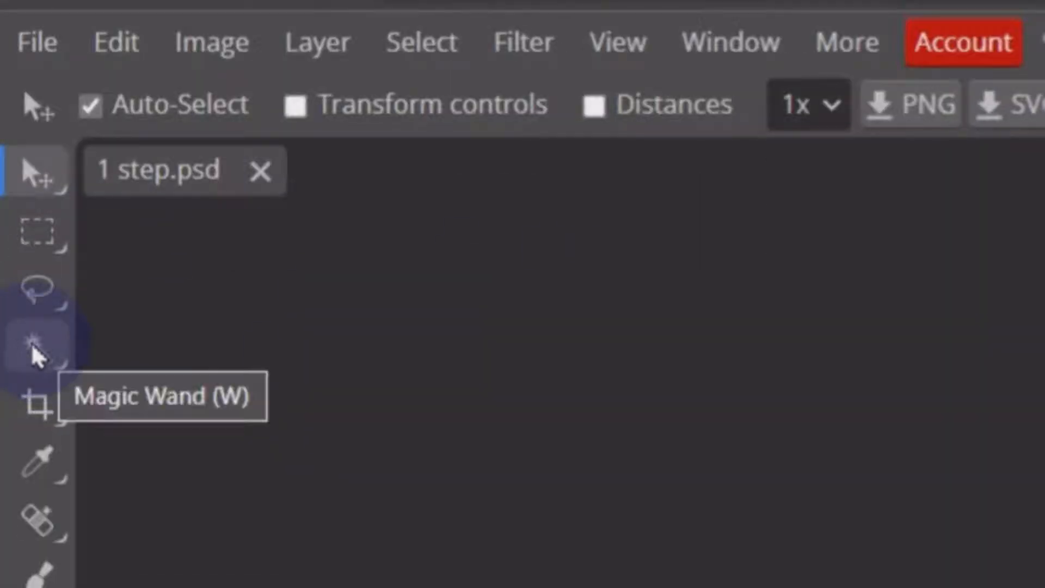
left_click(14, 157)
left_click(401, 289)
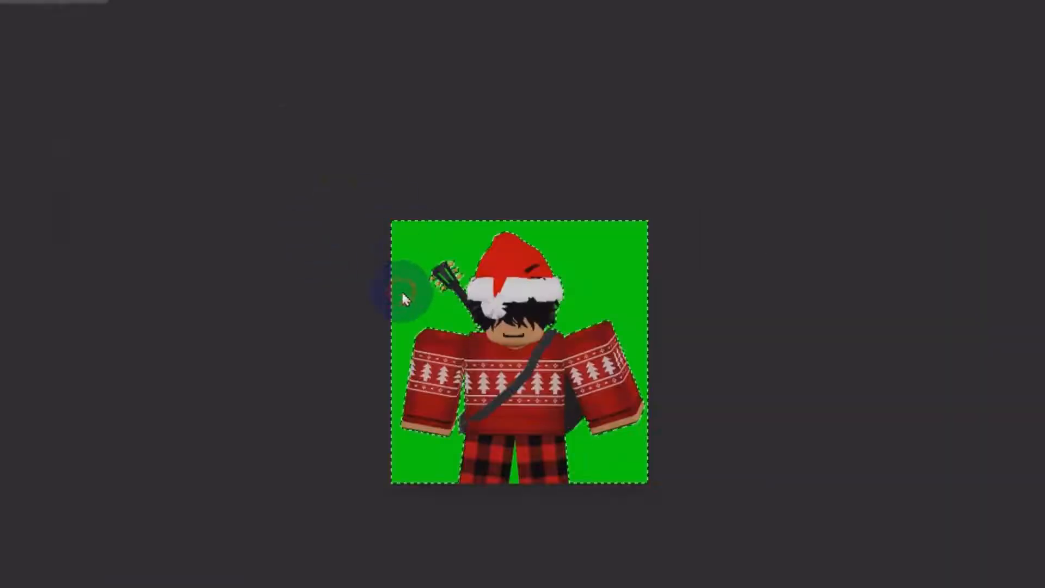
key("Delete")
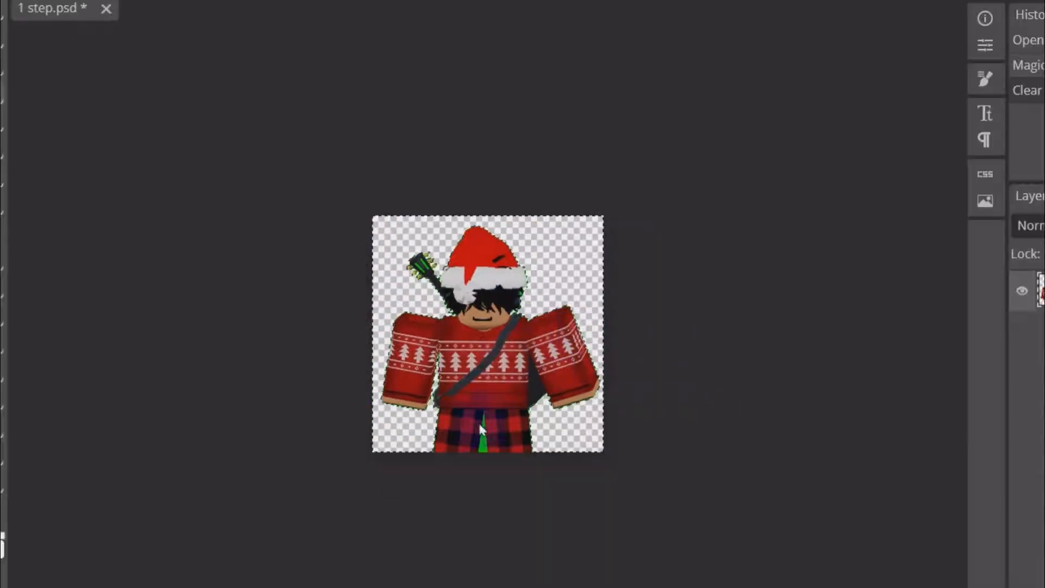
left_click(483, 447)
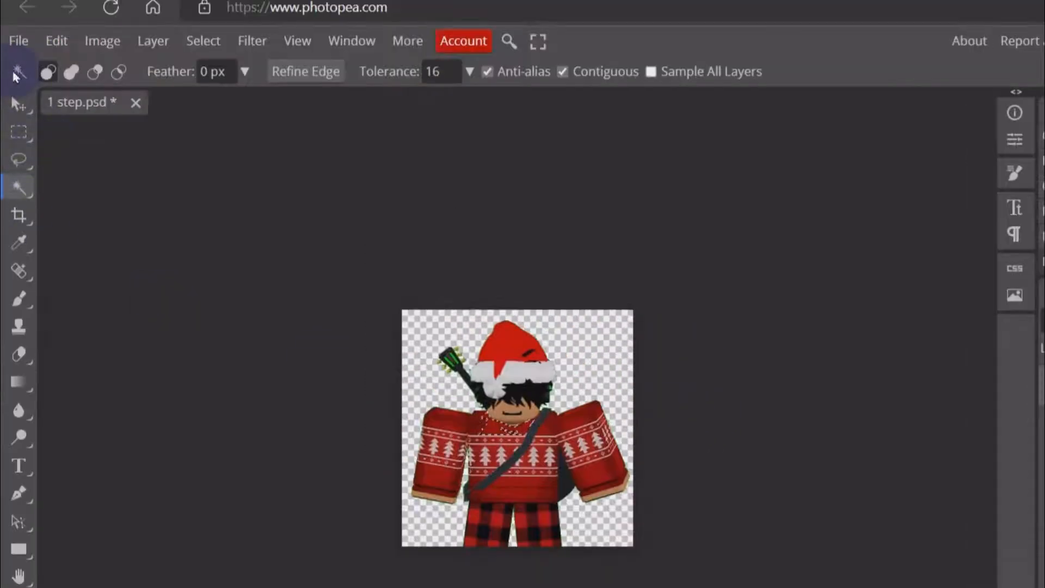
- Place step 2.png from the Downloads folder into the avatar document and scale it to cover the whole canvas behind the avatar
left_click(14, 98)
left_click_drag(380, 368, 451, 433)
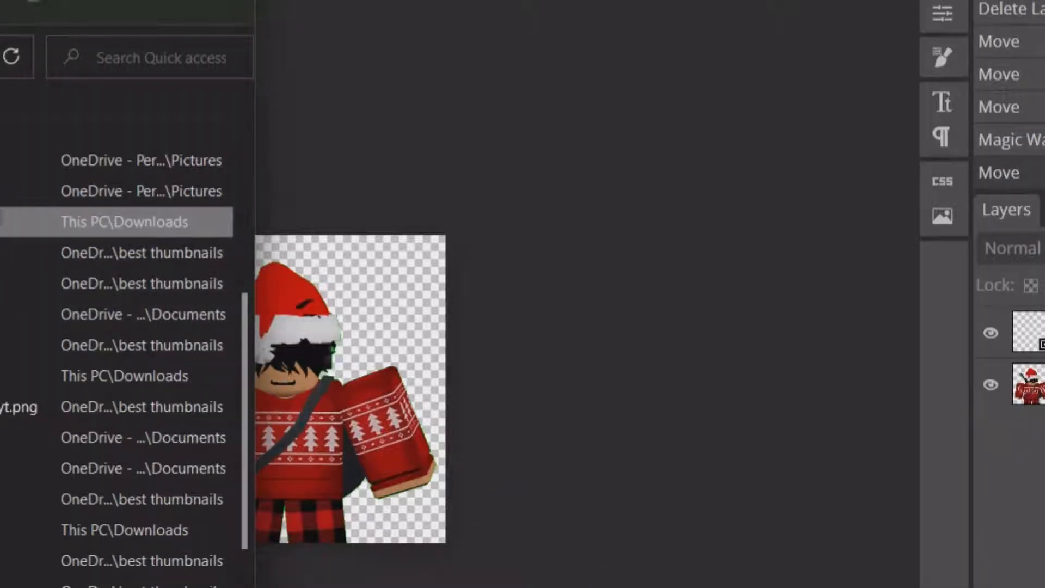
left_click_drag(33, 267, 362, 392)
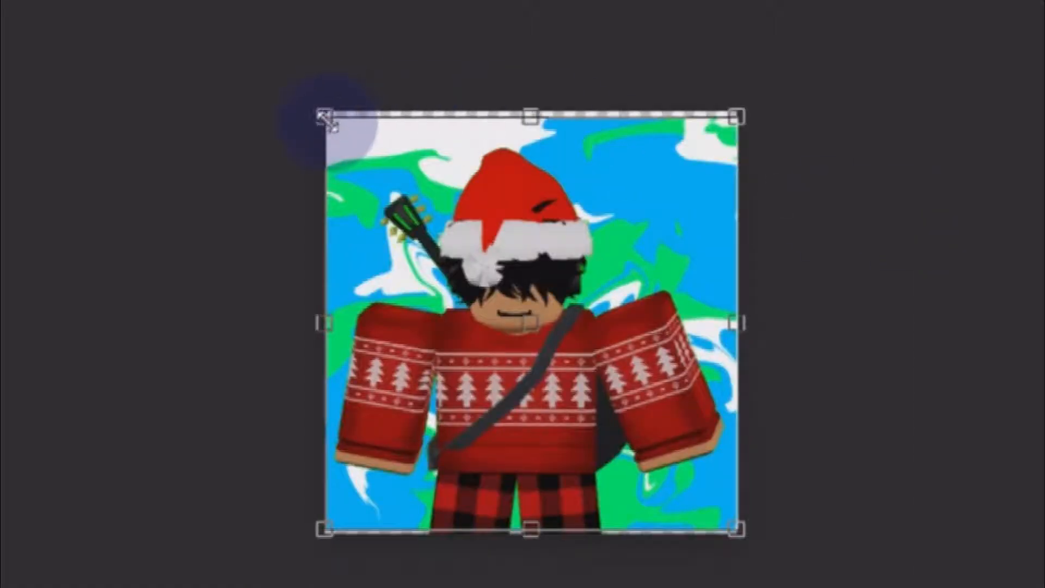
left_click_drag(141, 236, 140, 234)
left_click_drag(313, 115, 271, 93)
left_click_drag(619, 205, 643, 218)
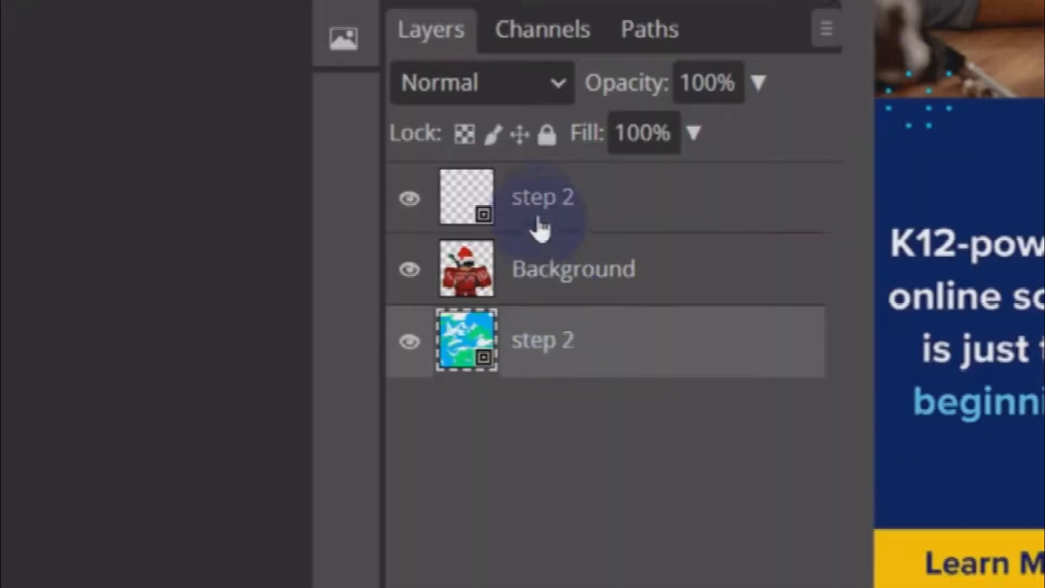
- Delete the extra empty step 2 layer above the avatar layer
left_click(532, 217)
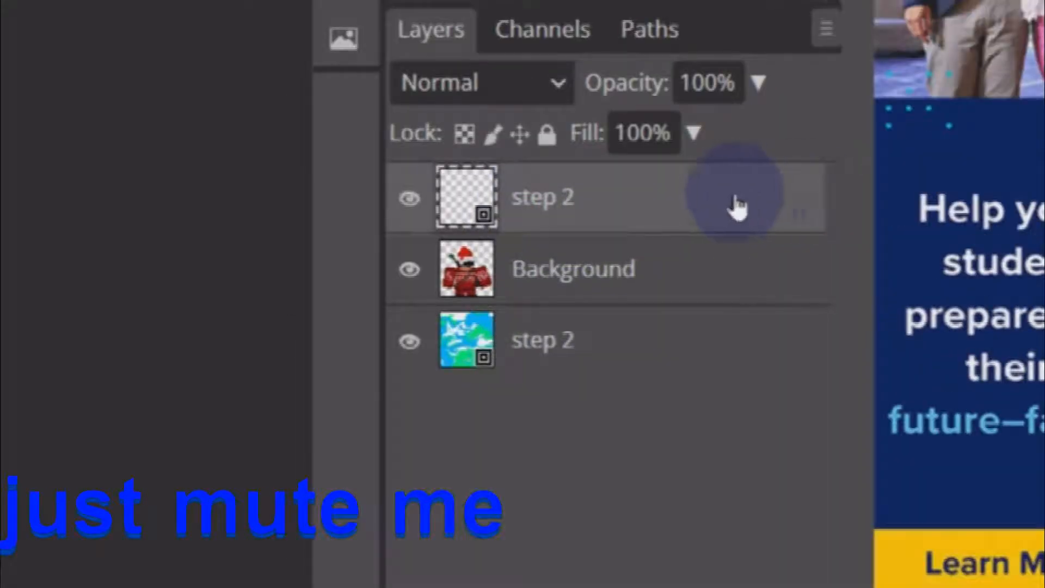
key("Delete")
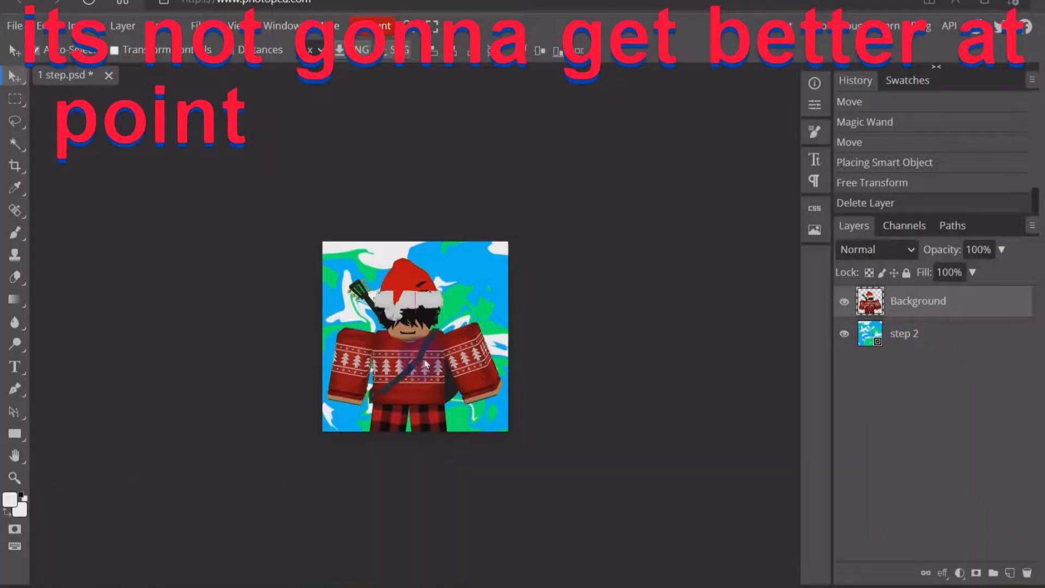
left_click(660, 415)
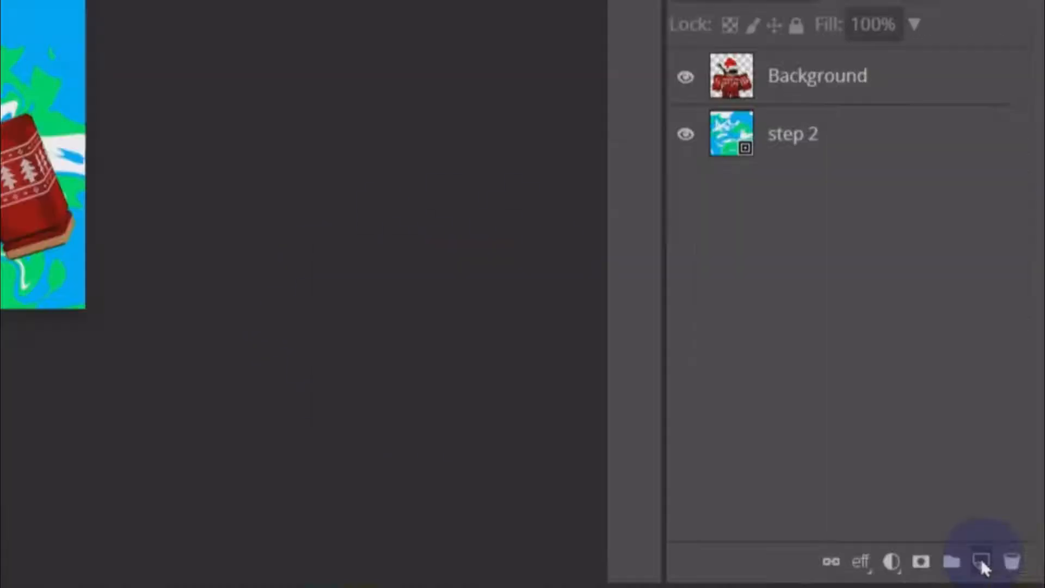
- Add a new layer above the avatar layer and make it a clipping mask
left_click(983, 560)
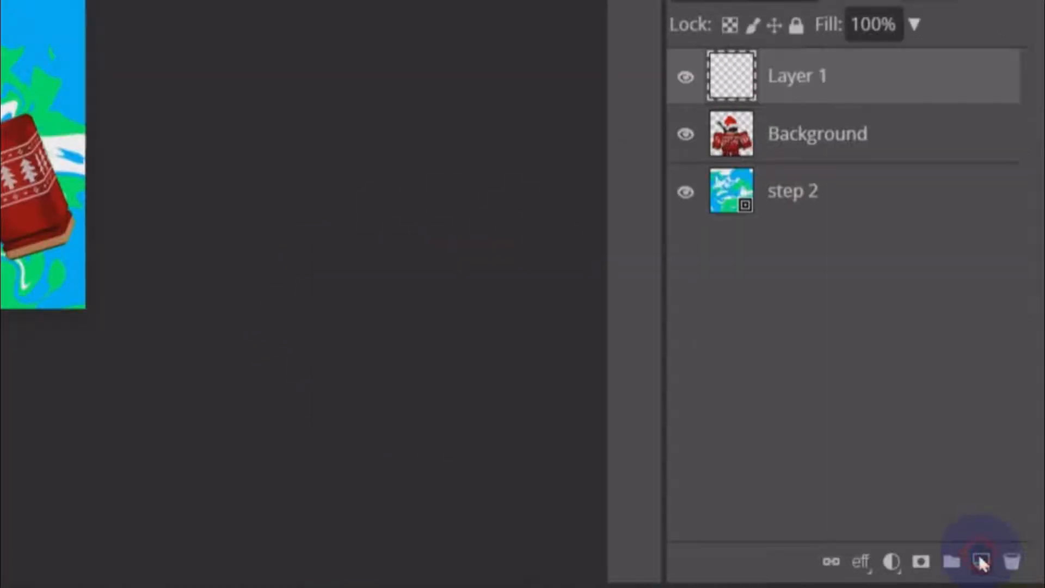
right_click(801, 76)
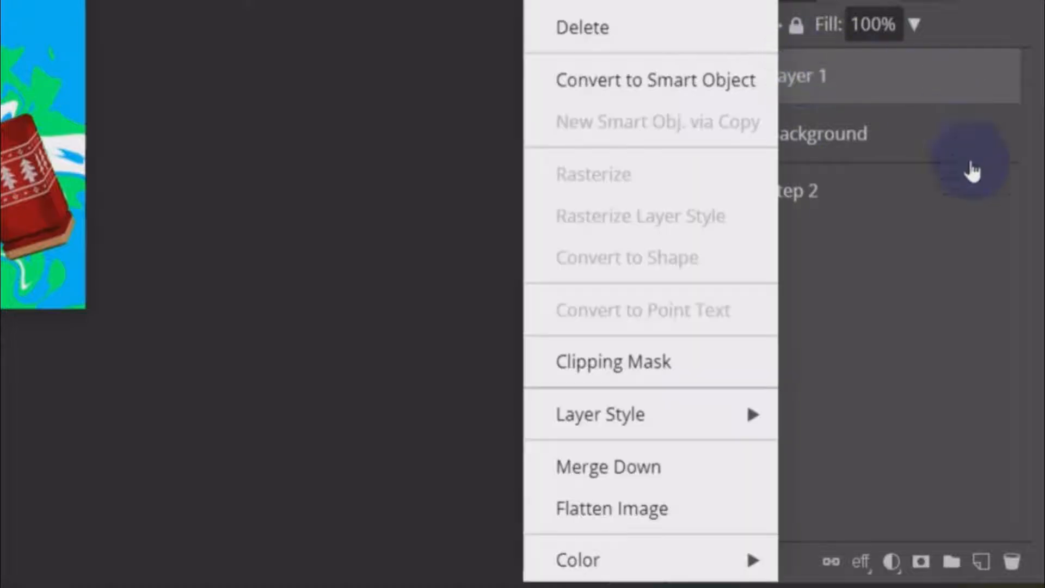
left_click(641, 363)
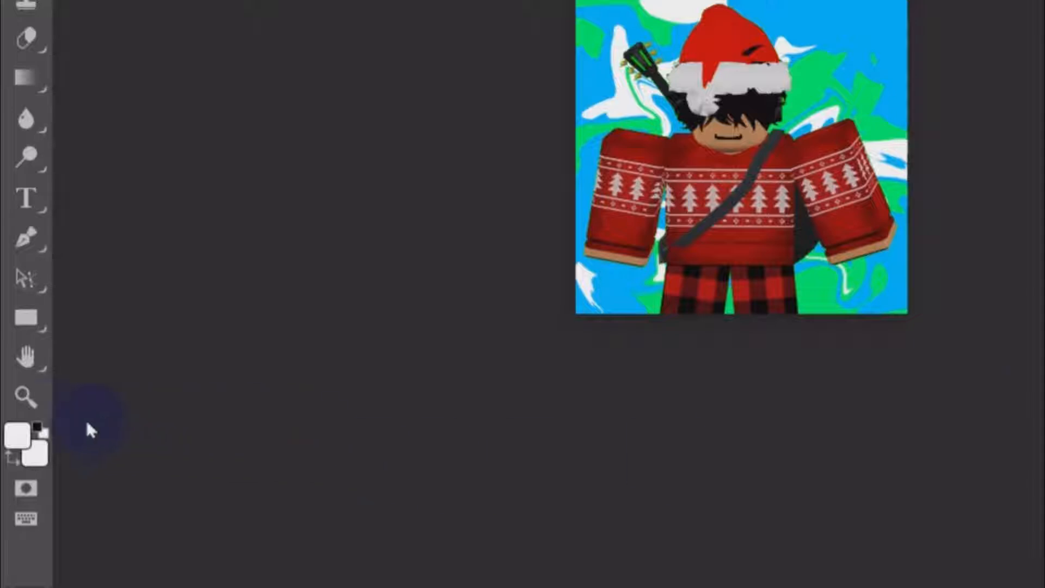
- Set the foreground color to black (000000)
left_click(15, 438)
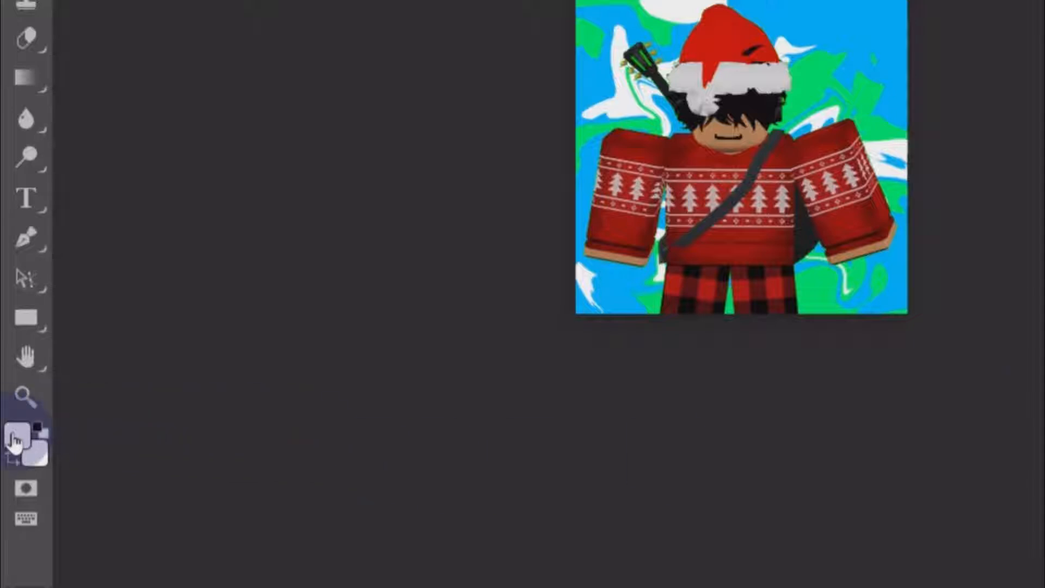
left_click_drag(271, 142, 232, 185)
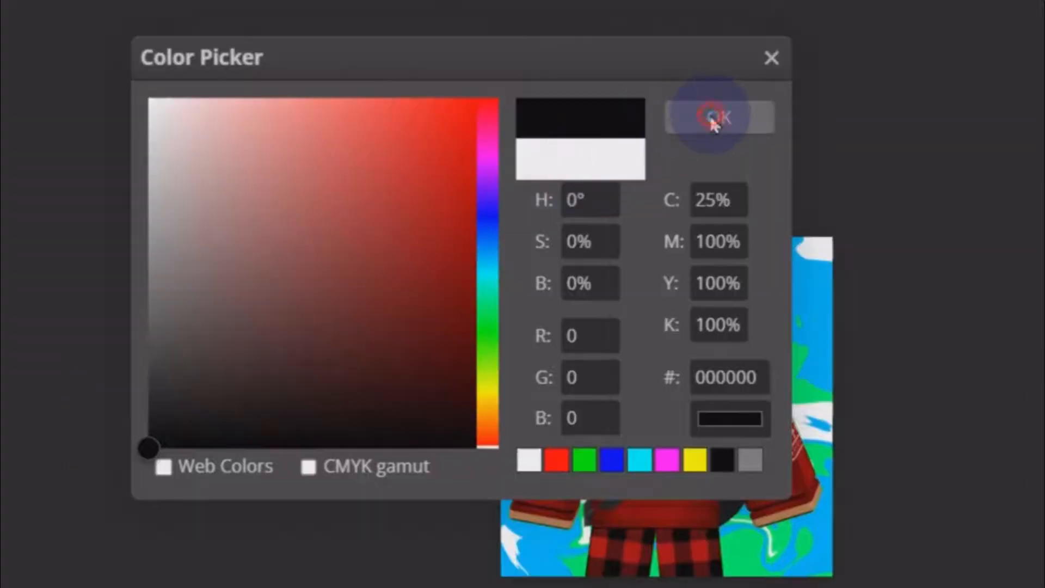
left_click(714, 115)
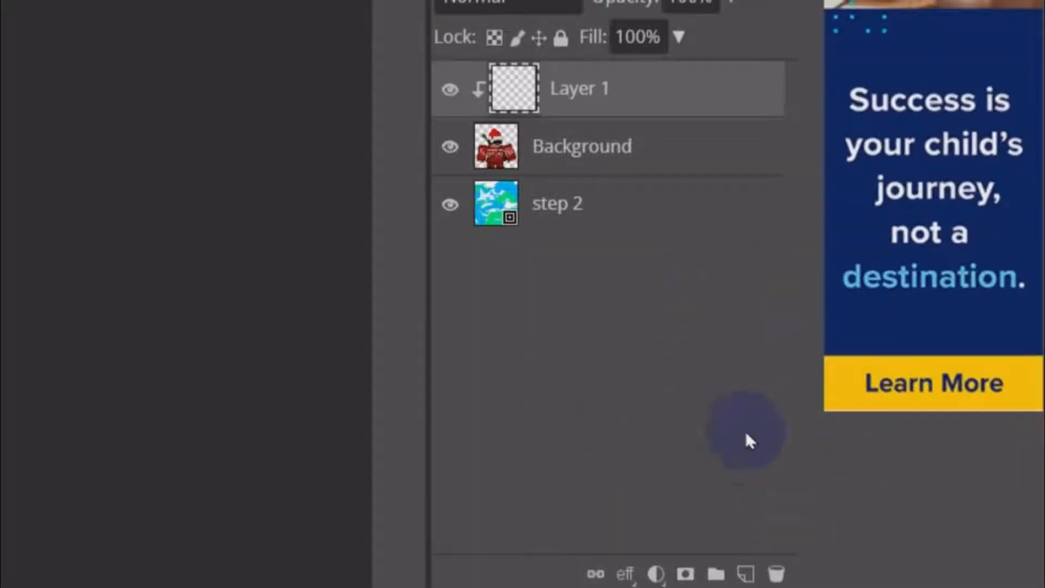
- Delete the clipped Layer 1, create a fresh layer above the avatar, and clip it to the avatar
left_click(776, 576)
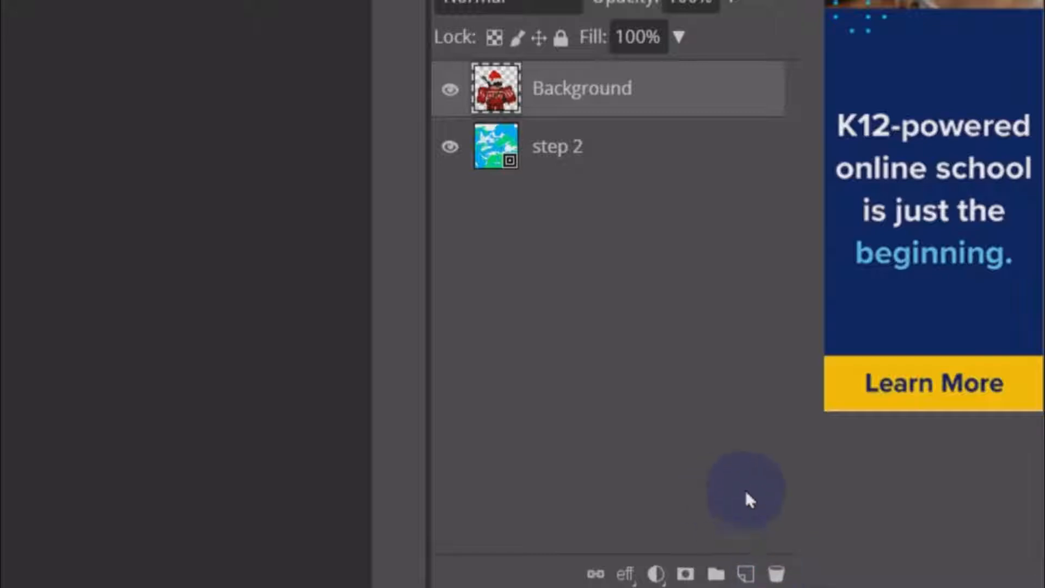
left_click(745, 575)
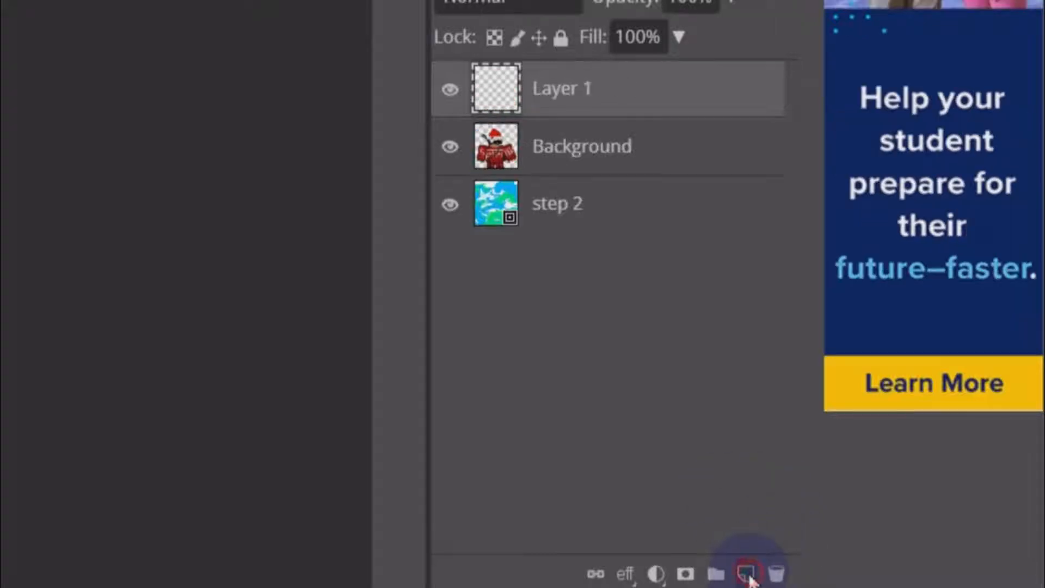
left_click(552, 91)
right_click(549, 91)
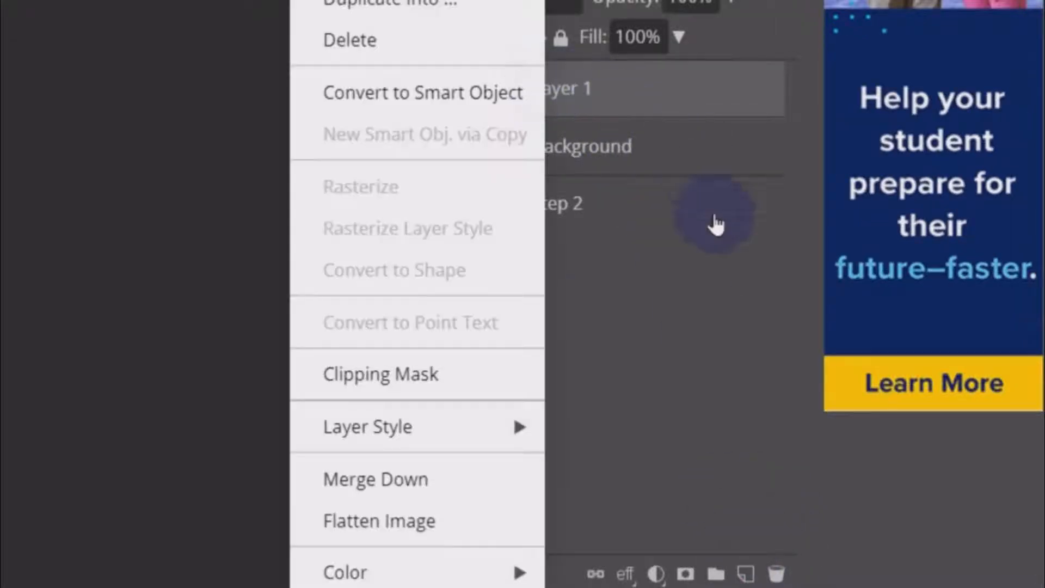
left_click(409, 381)
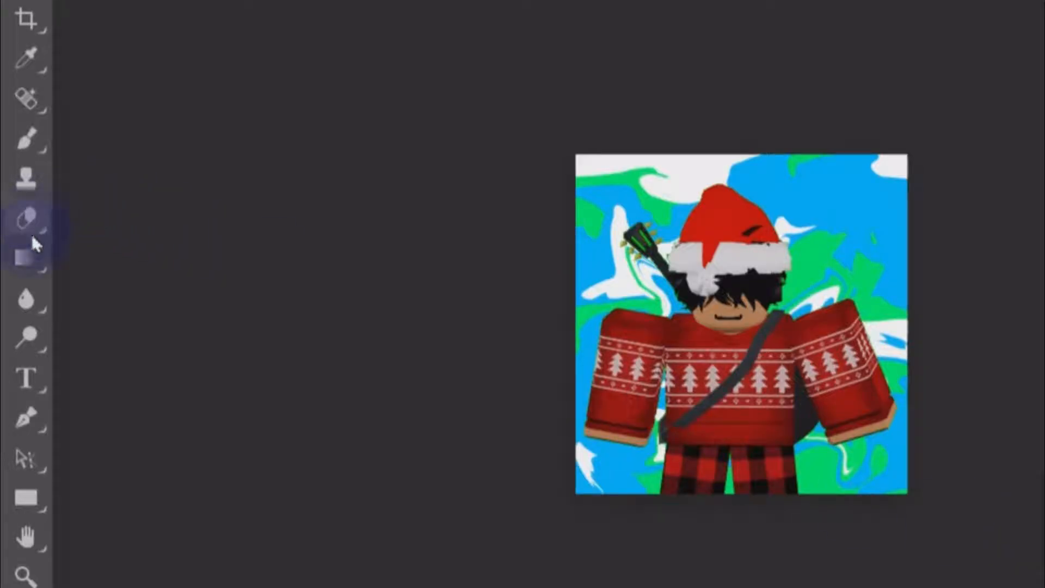
- Choose the Brush tool, set its hardness to 0%, and reduce its size
left_click(29, 142)
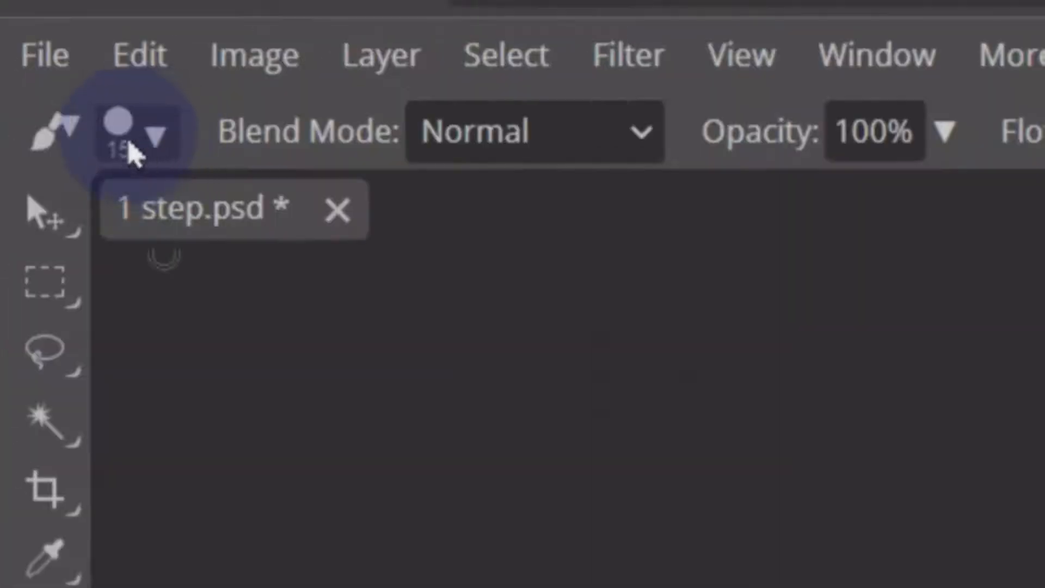
left_click(121, 145)
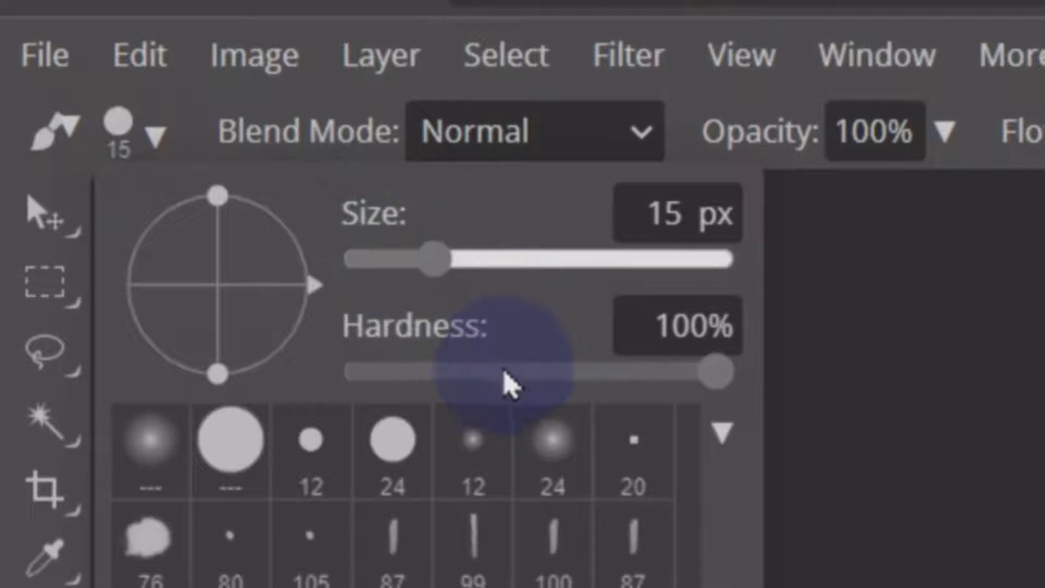
left_click_drag(420, 372, 351, 376)
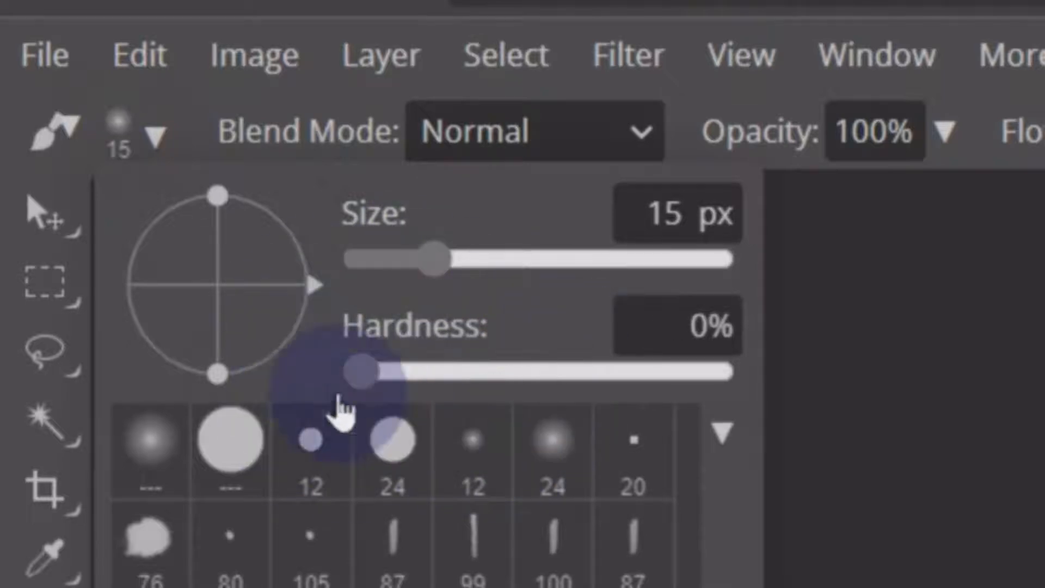
left_click_drag(439, 258, 423, 276)
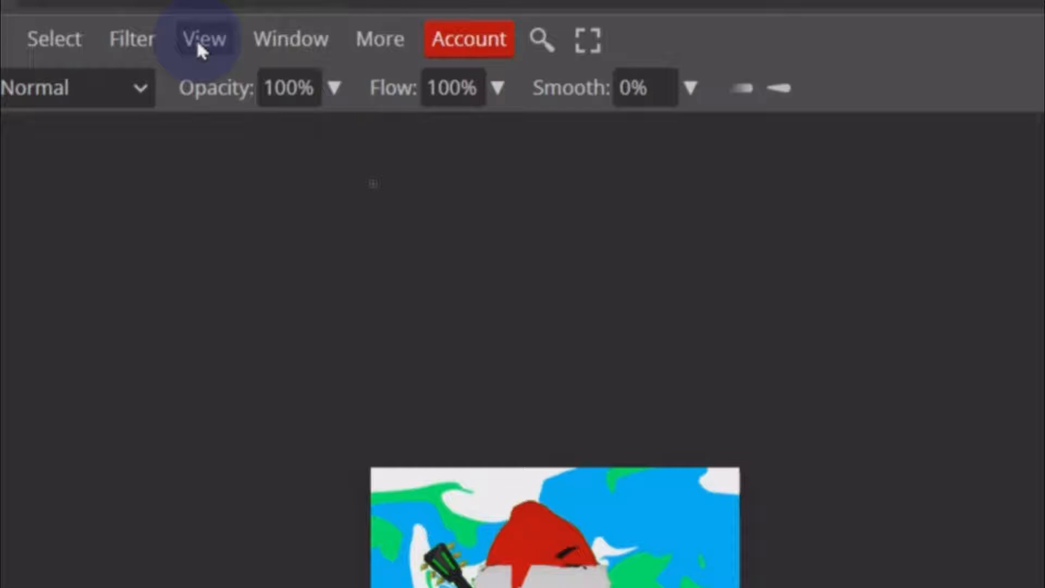
- Set the blend mode of the clipped Layer 1 to Overlay
left_click(197, 39)
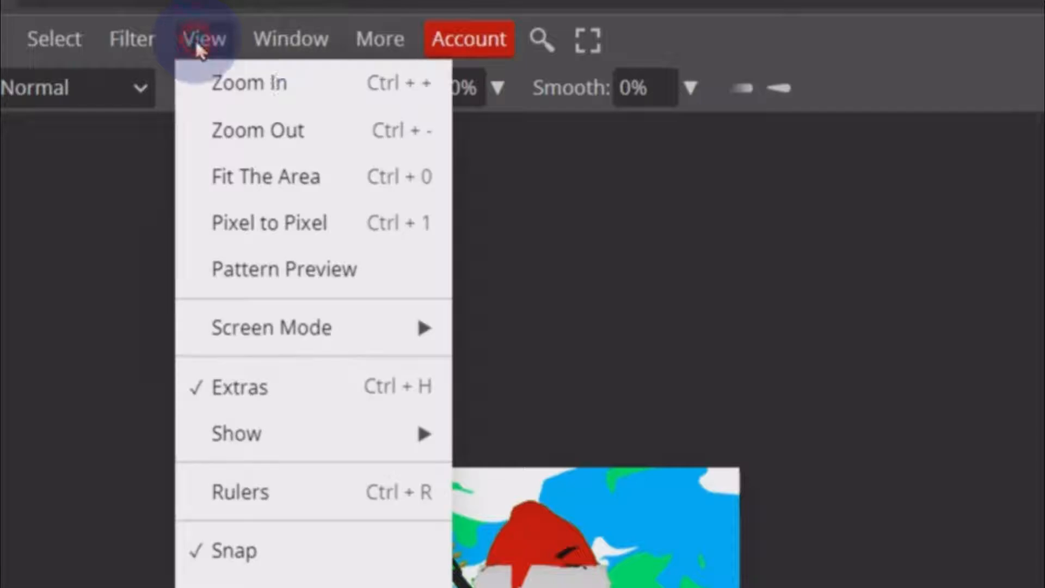
mouse_move(289, 39)
mouse_move(204, 41)
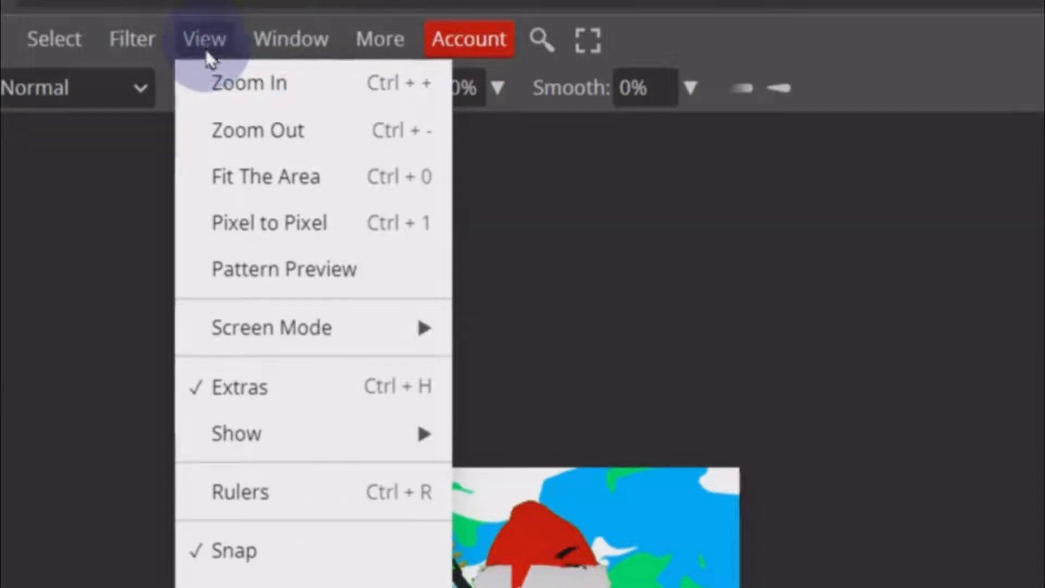
left_click(267, 87)
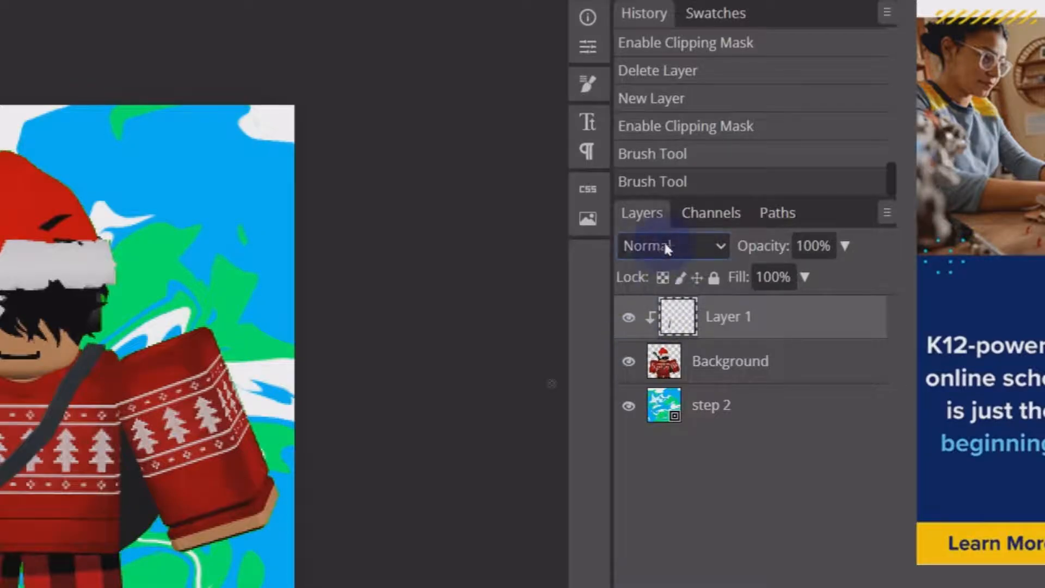
left_click(673, 246)
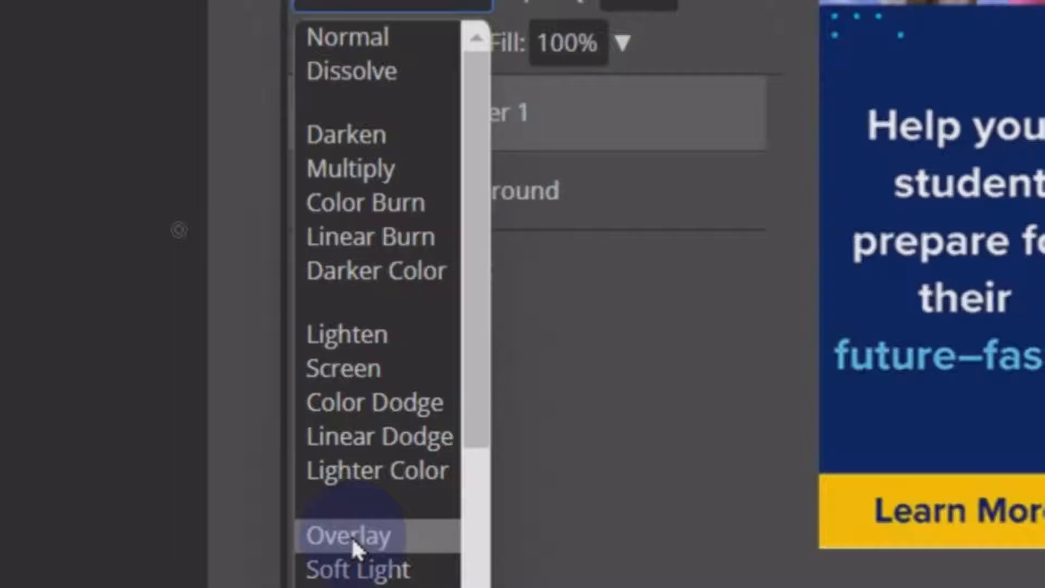
left_click(648, 557)
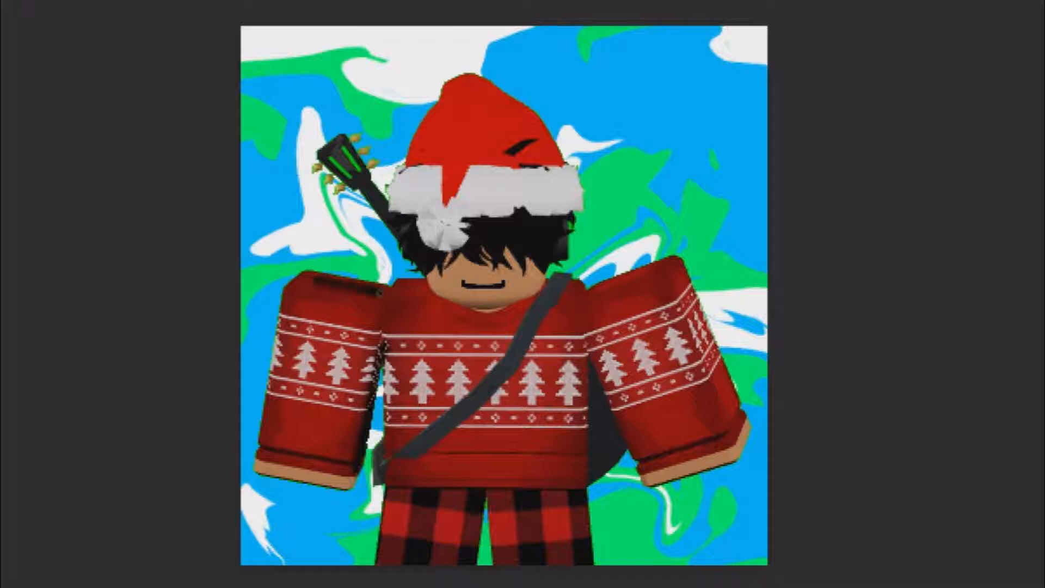
- Paint soft black shadows on the avatar's shoulders and along the outer edge of the sleeve with the Brush tool
left_click_drag(303, 279, 305, 277)
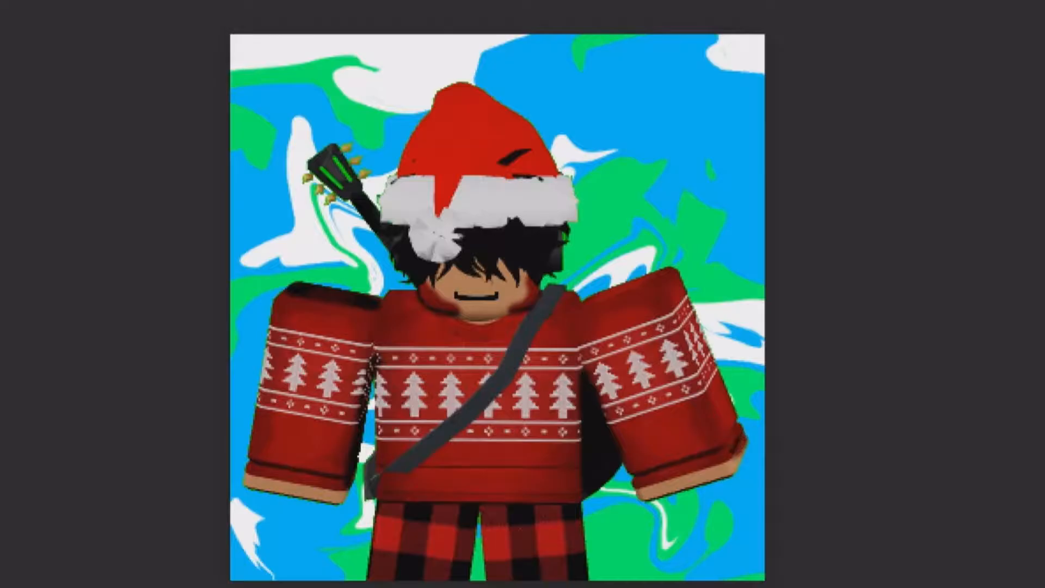
left_click_drag(730, 460, 717, 393)
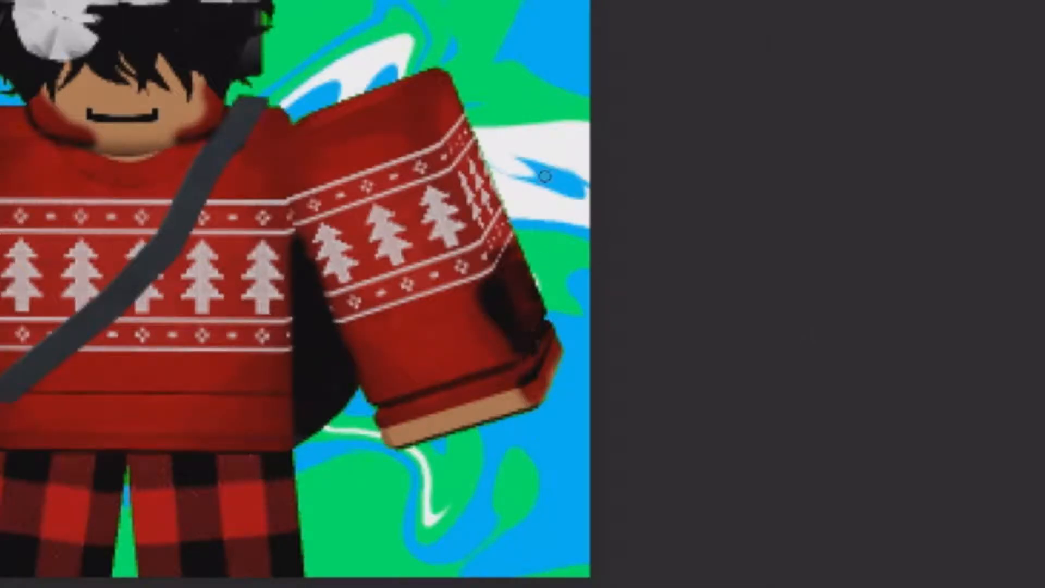
left_click_drag(492, 243, 479, 217)
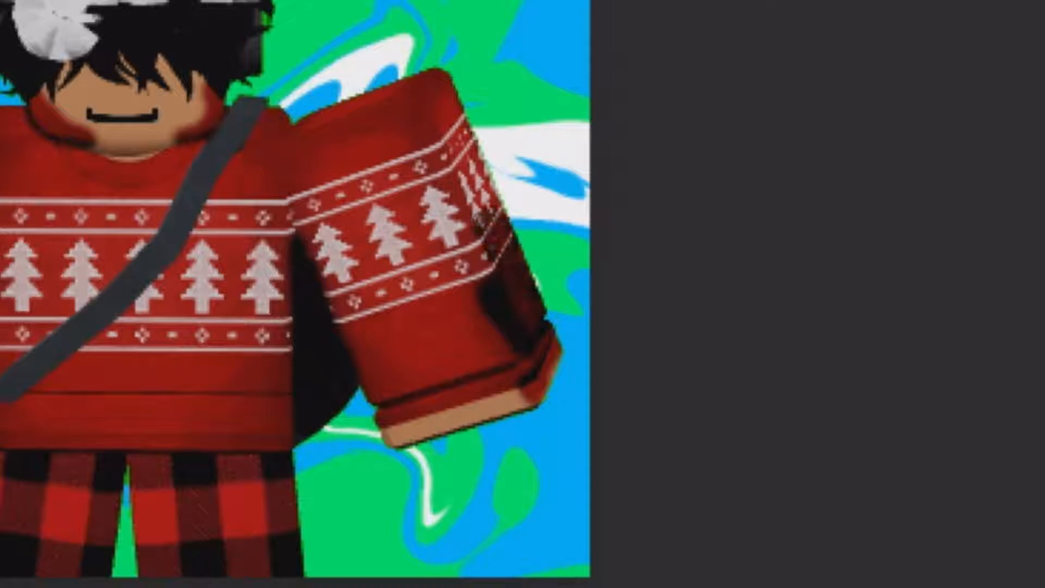
left_click_drag(481, 207, 476, 177)
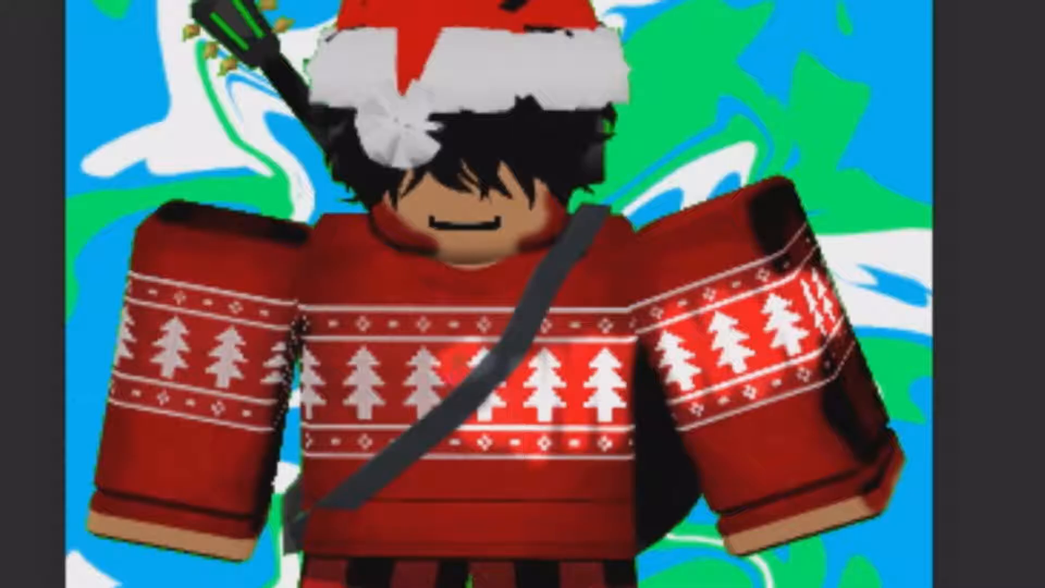
- Brush white highlights over the avatar's sweater and face on the Overlay layer
mouse_move(442, 369)
left_mouse_down()
mouse_move(371, 401)
mouse_move(308, 392)
mouse_move(289, 403)
mouse_move(248, 354)
mouse_move(266, 371)
mouse_move(229, 376)
mouse_move(120, 349)
left_mouse_up()
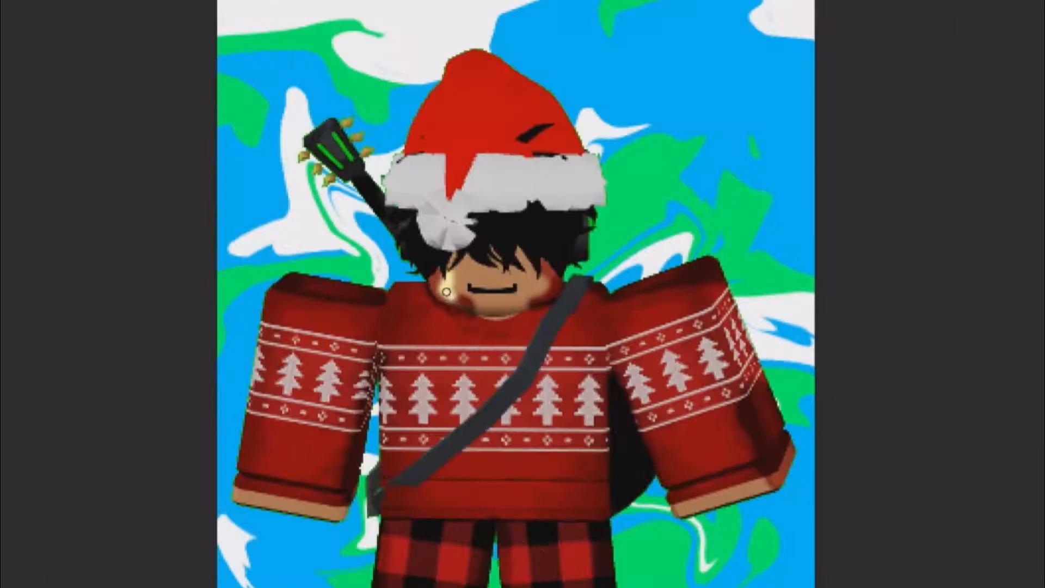
mouse_move(448, 287)
left_mouse_down()
mouse_move(440, 274)
mouse_move(461, 303)
left_mouse_up()
left_click_drag(488, 436, 506, 448)
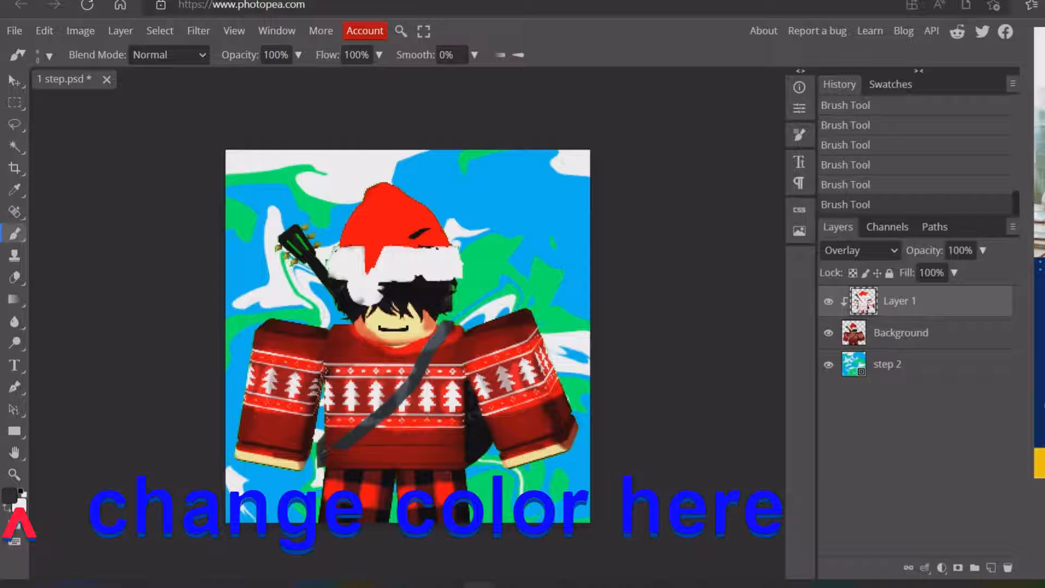
- Save the shaded image to 1 step.png and allow the site to edit the file
key("v")
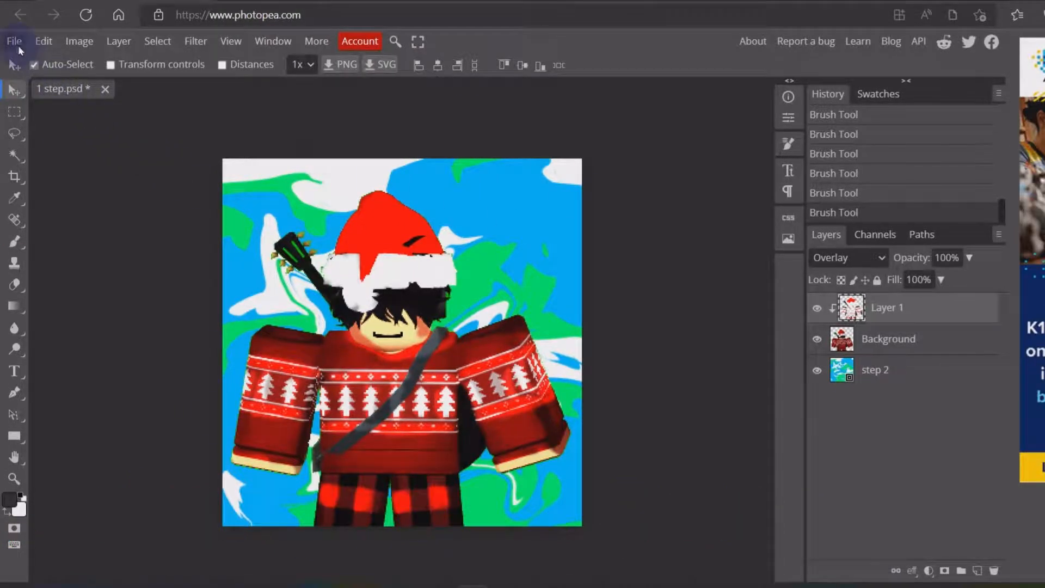
left_click(15, 42)
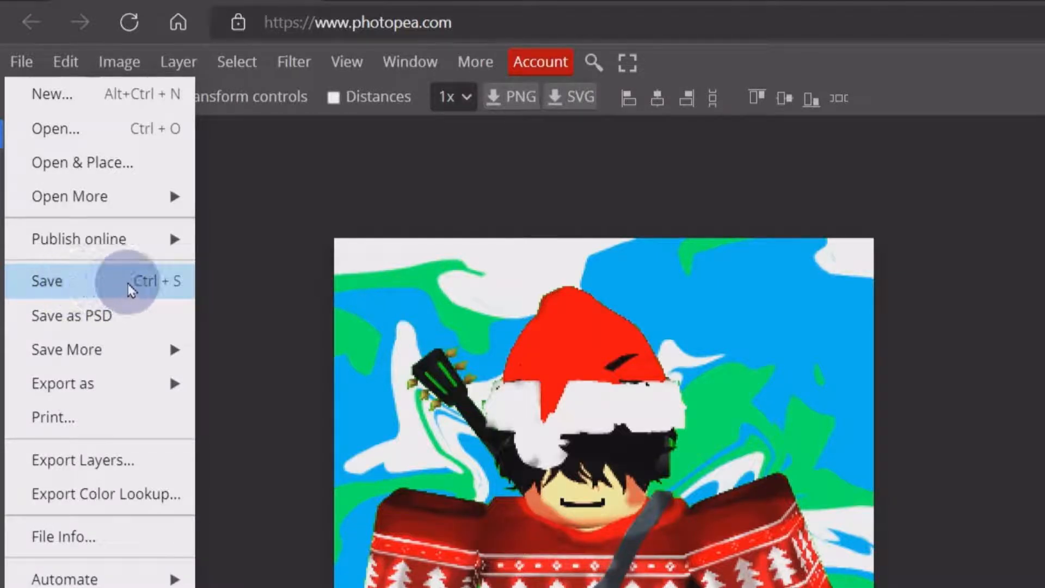
left_click(83, 282)
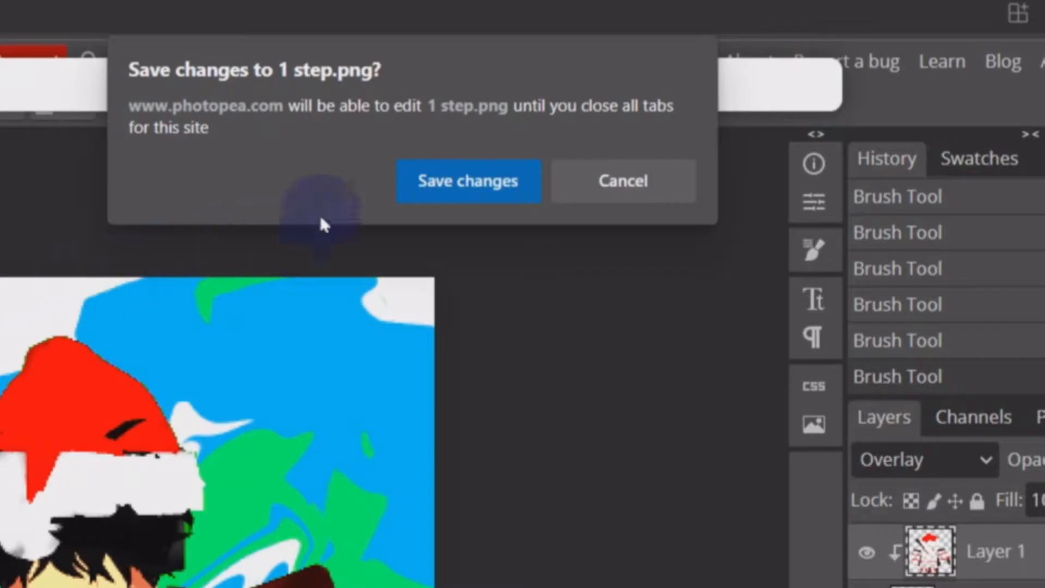
left_click(853, 151)
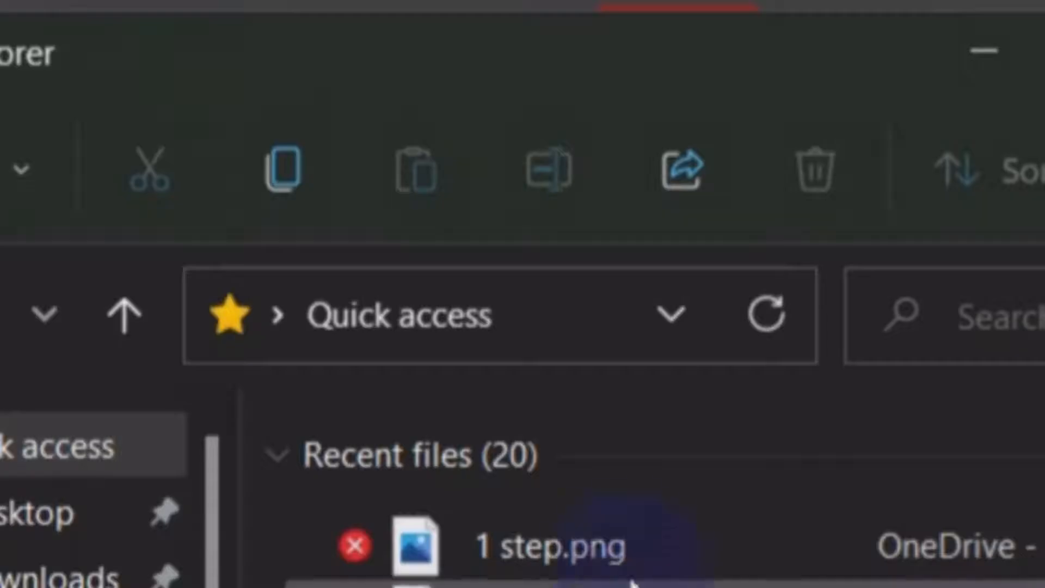
- Open the saved 1 step.png from the recent files in File Explorer
left_click(625, 561)
double_click(627, 563)
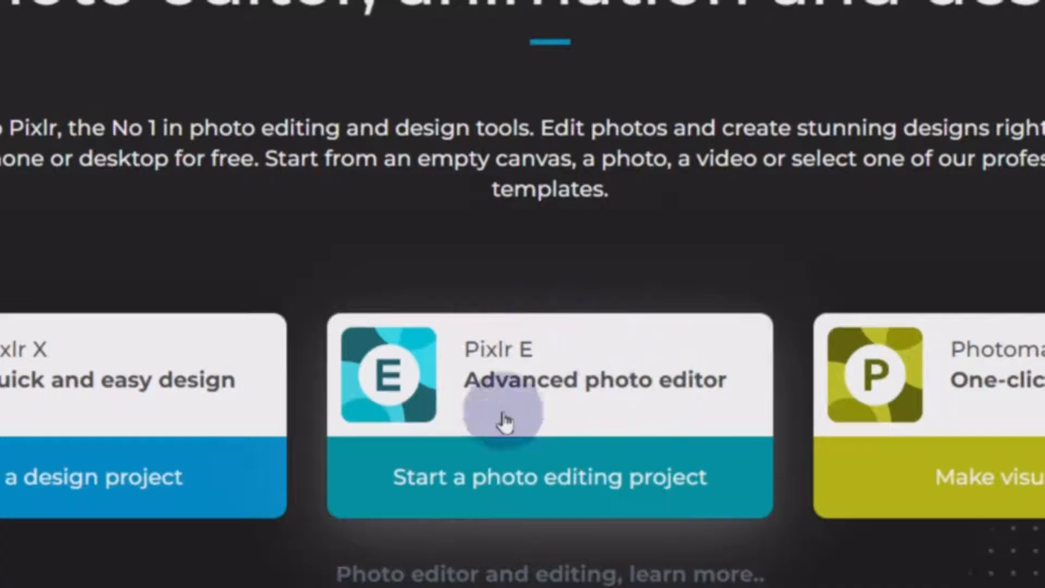
- Switch to Pixlr E, create a new blank image and bring 1 step.png in from File Explorer as a layer
left_click(490, 411)
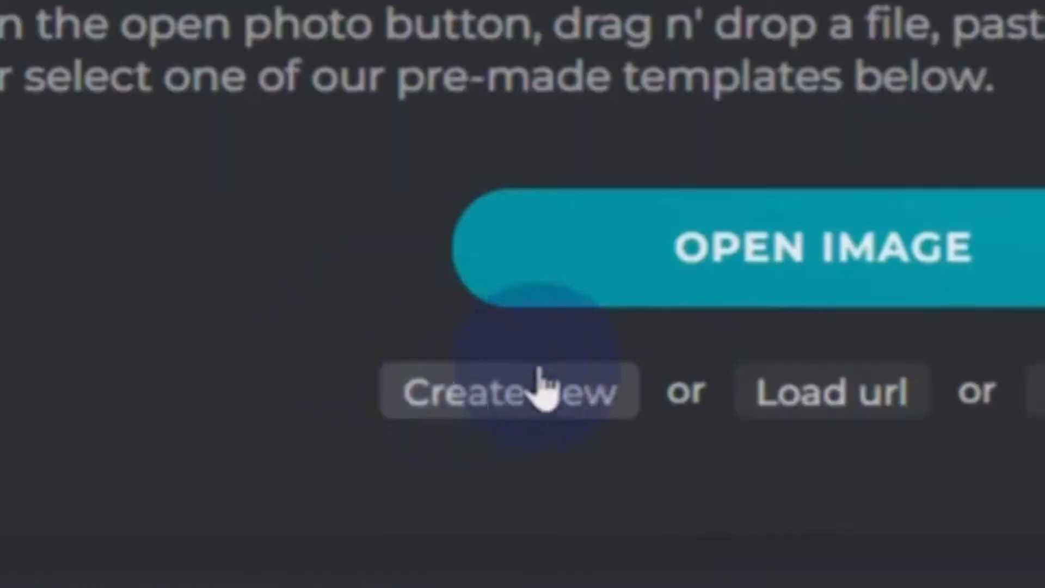
left_click(474, 395)
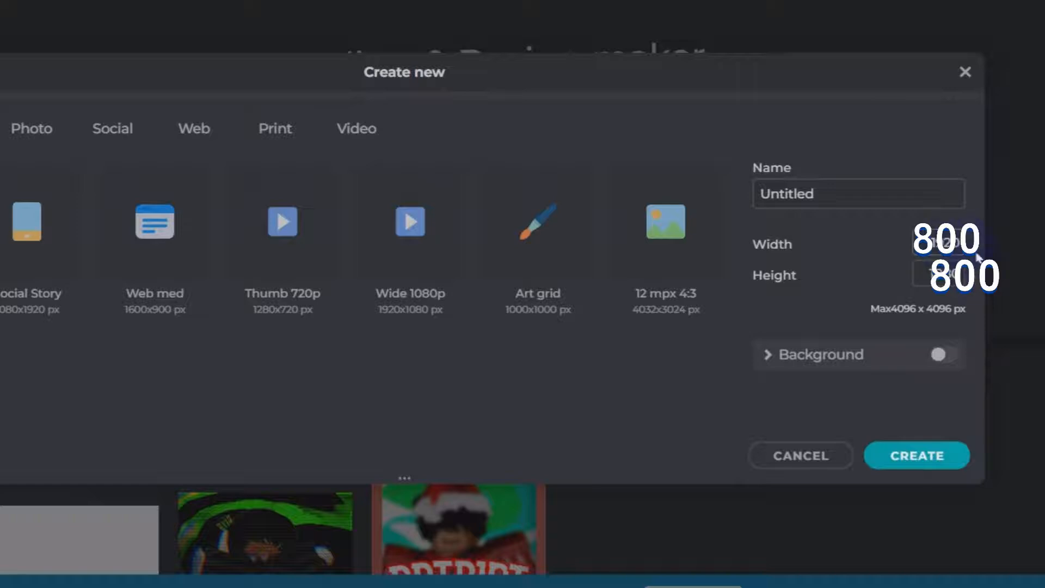
left_click(916, 455)
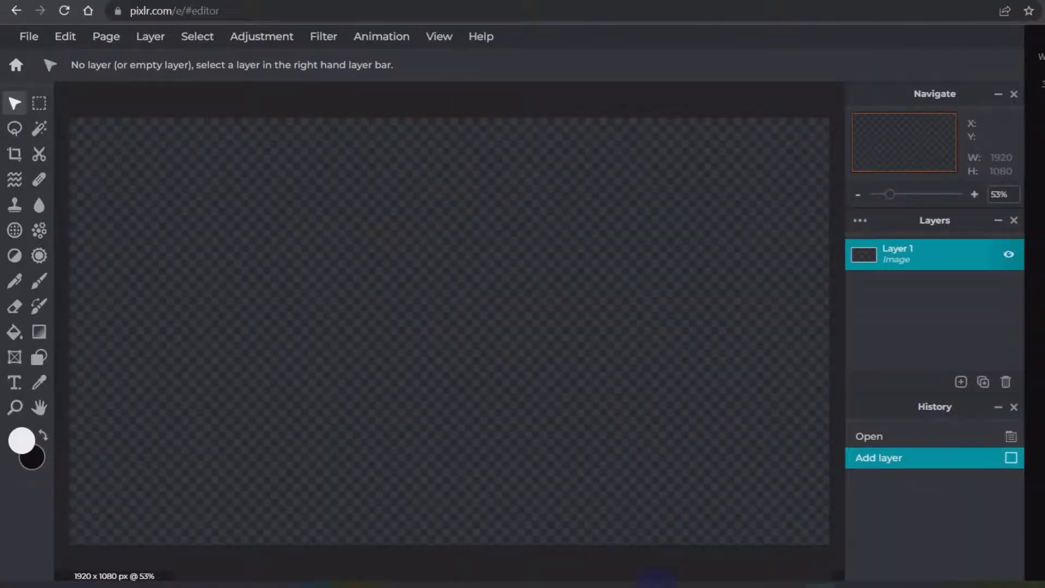
left_click(657, 586)
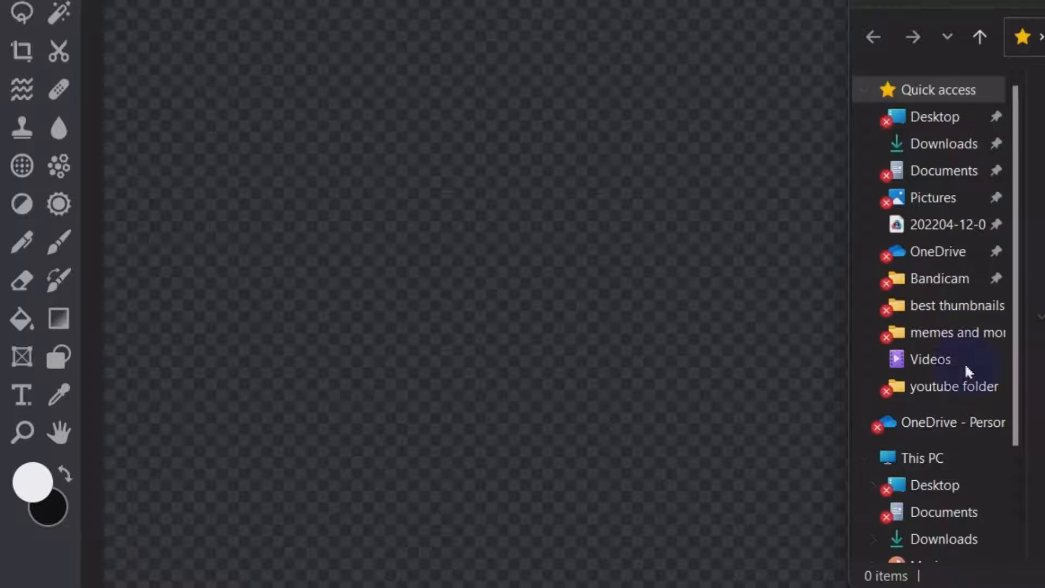
left_click_drag(969, 371, 560, 304)
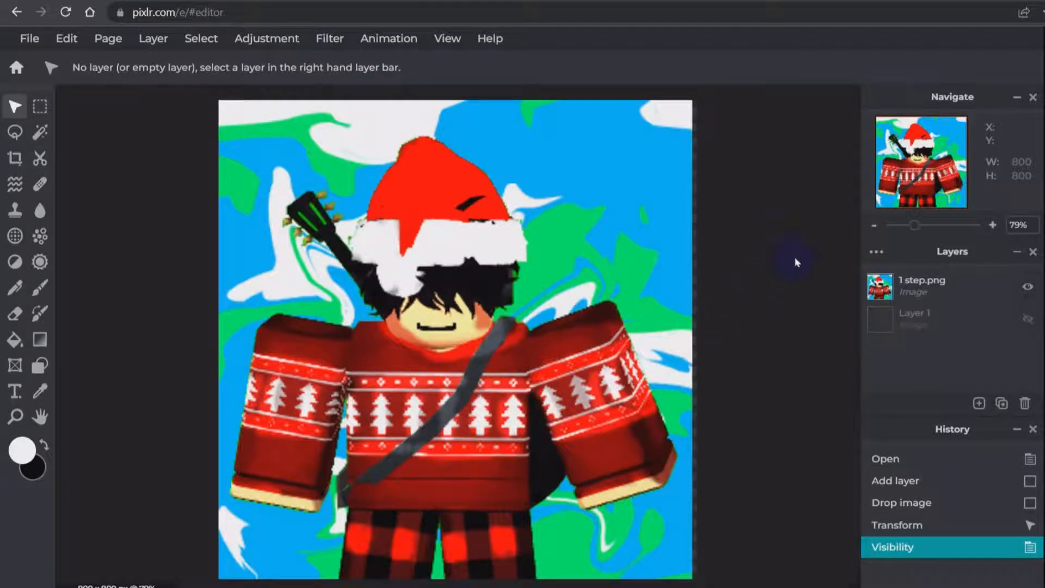
- Darken the 1 step.png layer with Brightness and contrast, setting brightness to -12 and contrast to 0
left_click(344, 175)
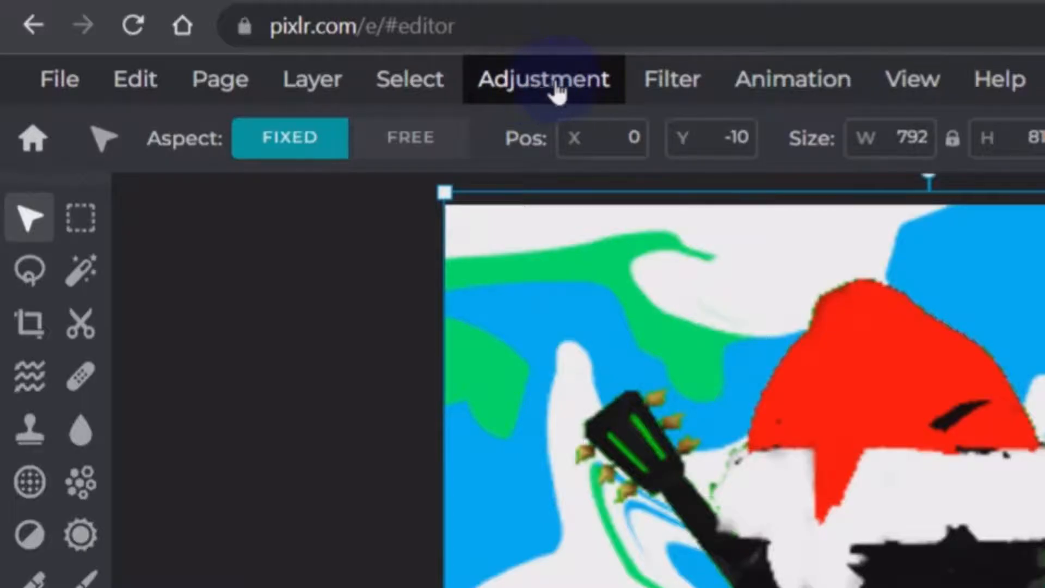
left_click(525, 87)
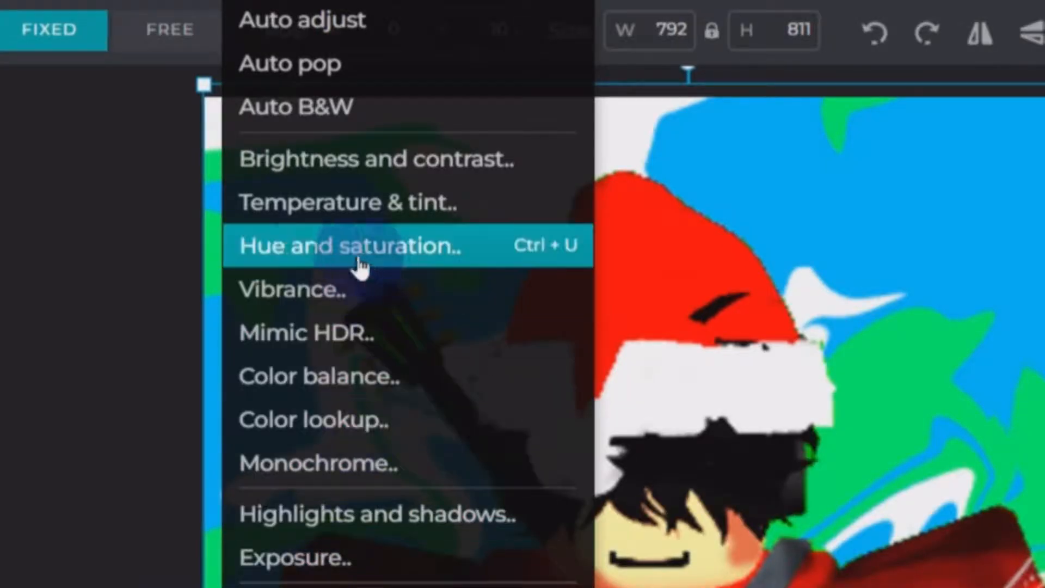
left_click(381, 162)
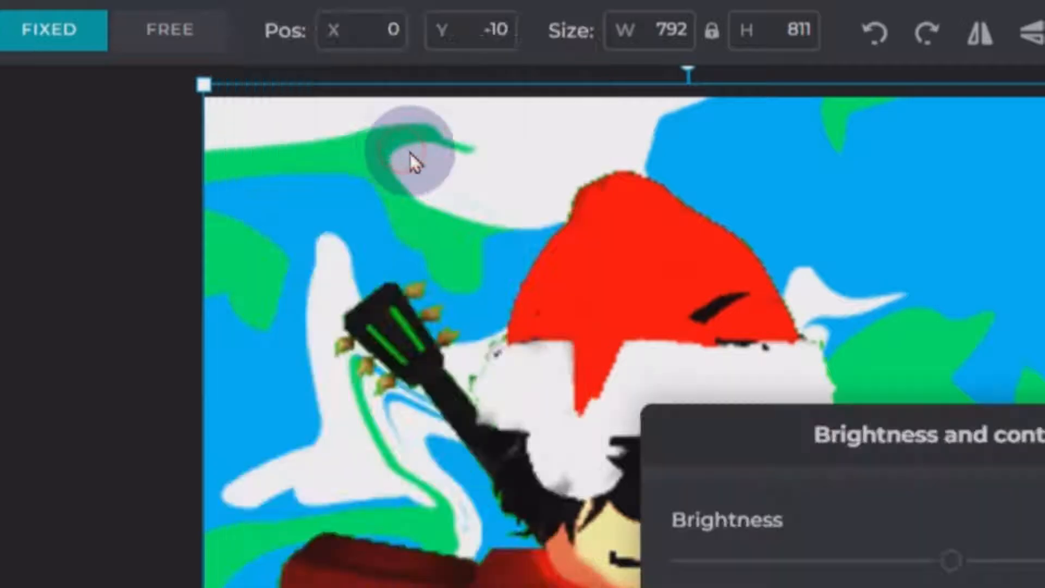
left_click_drag(483, 324, 412, 322)
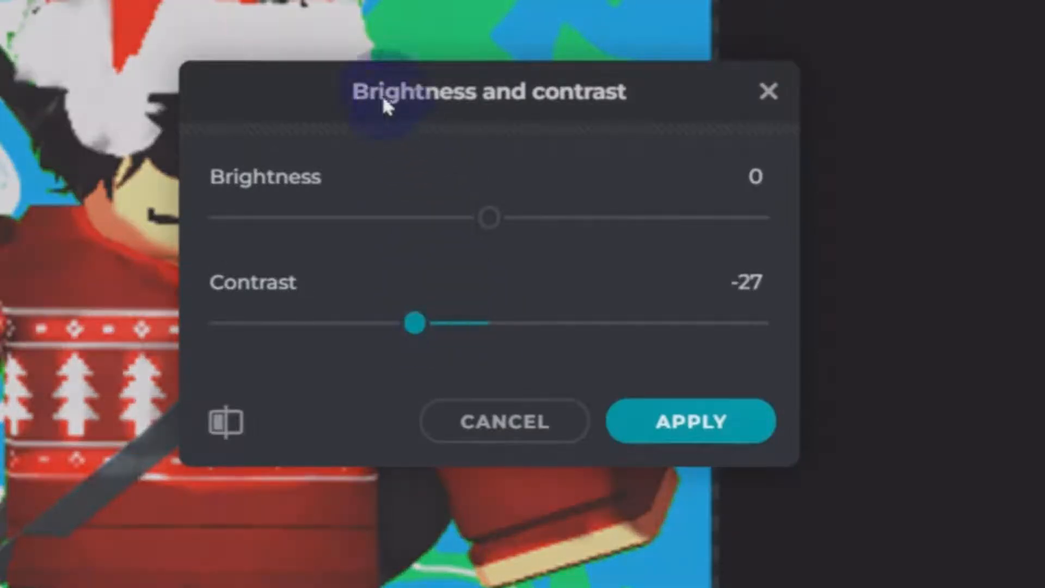
left_click_drag(385, 103, 729, 57)
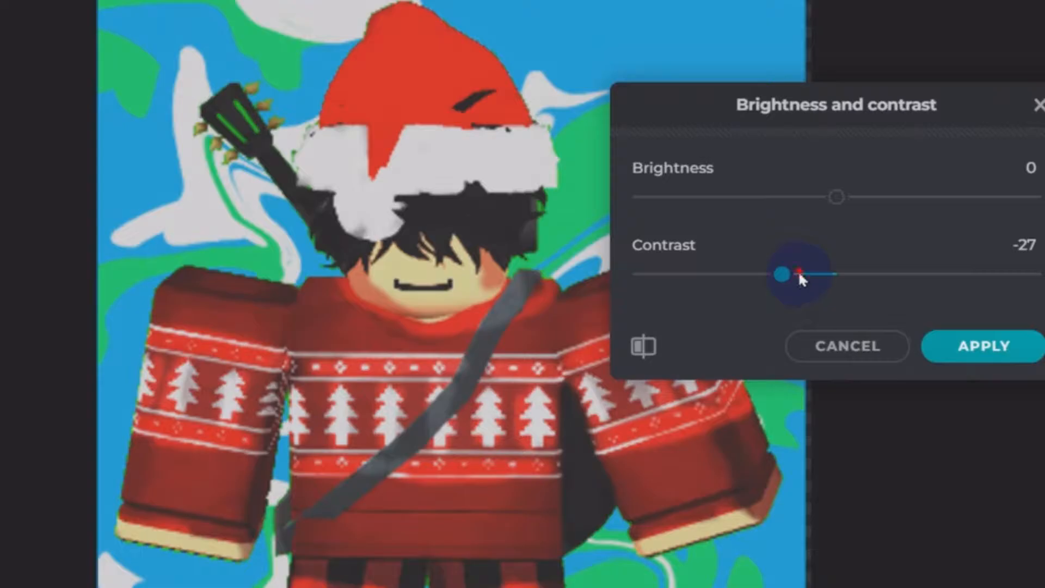
left_click_drag(801, 279, 836, 275)
left_click_drag(836, 197, 842, 226)
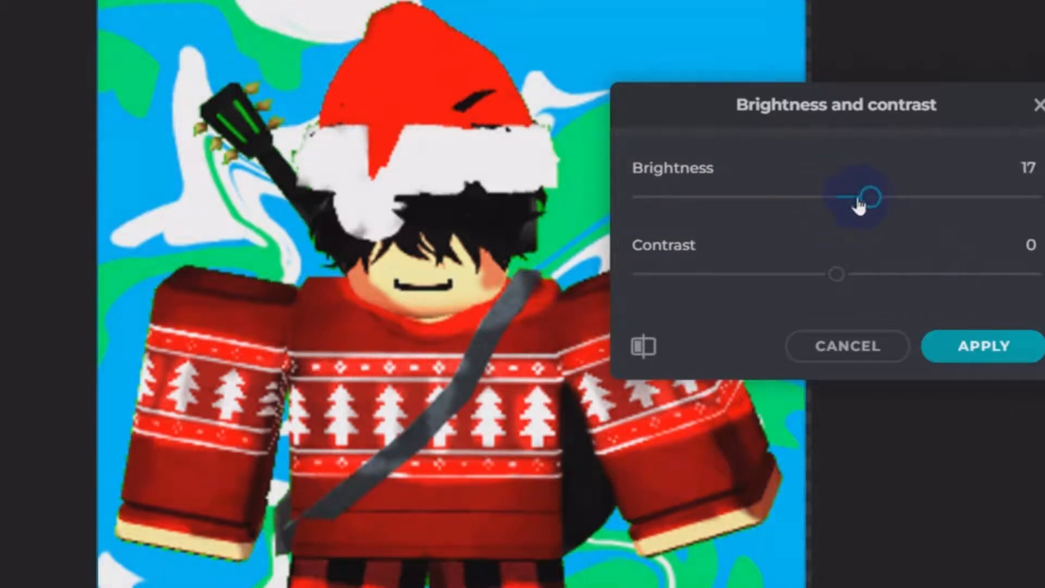
left_click_drag(849, 204, 816, 211)
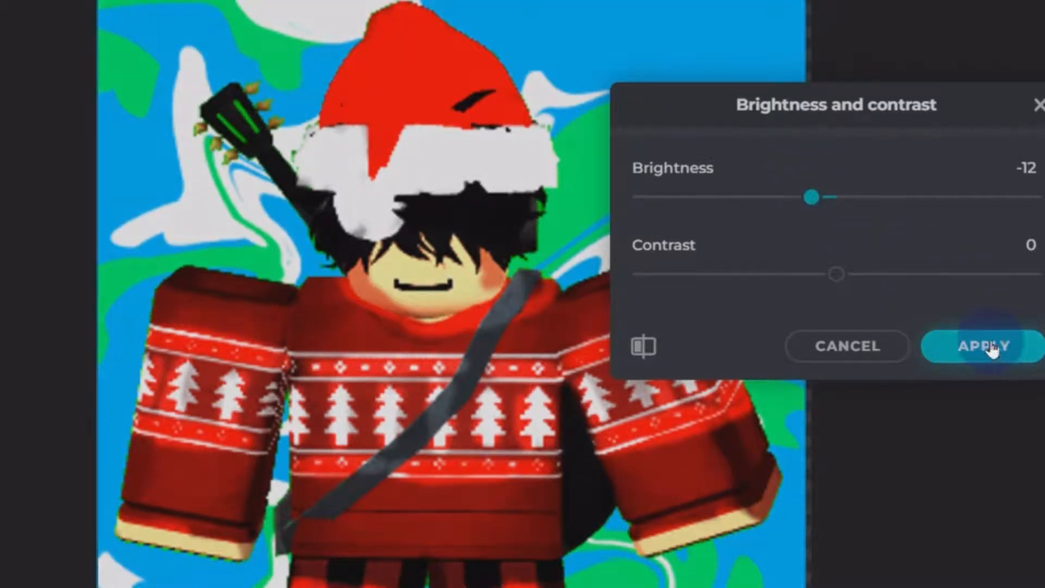
left_click(969, 352)
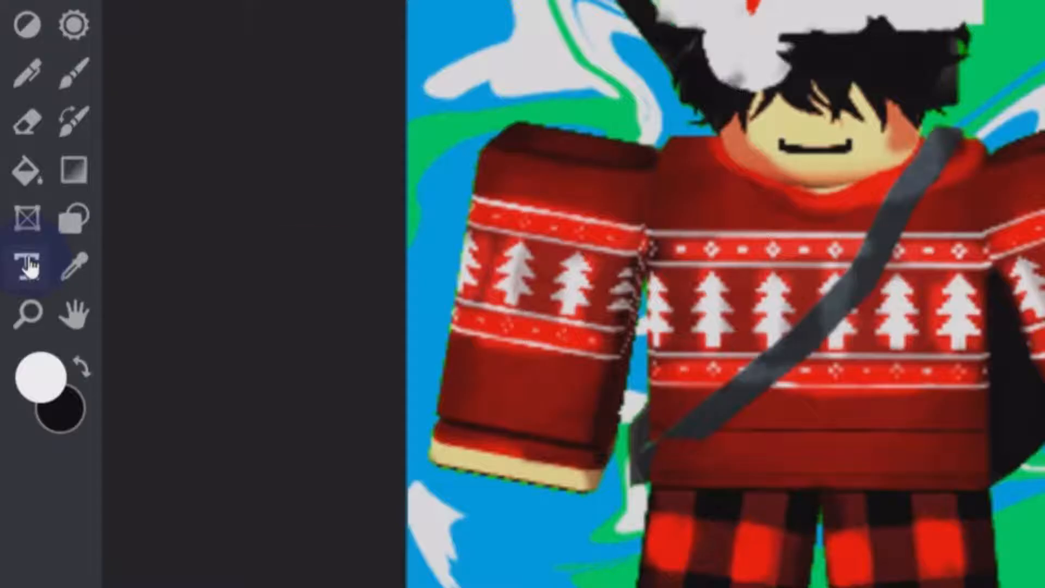
left_click(17, 387)
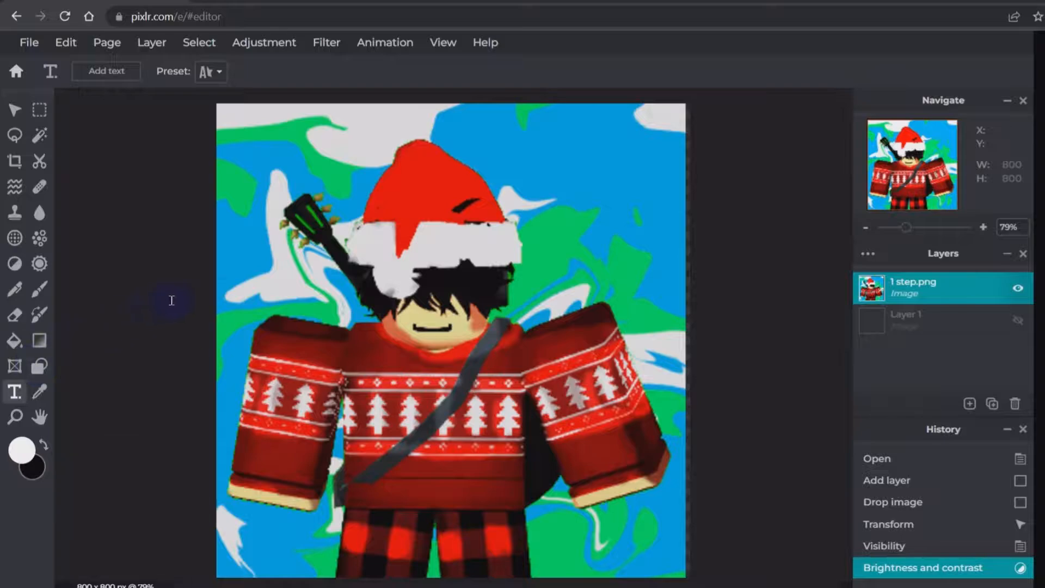
left_click(373, 336)
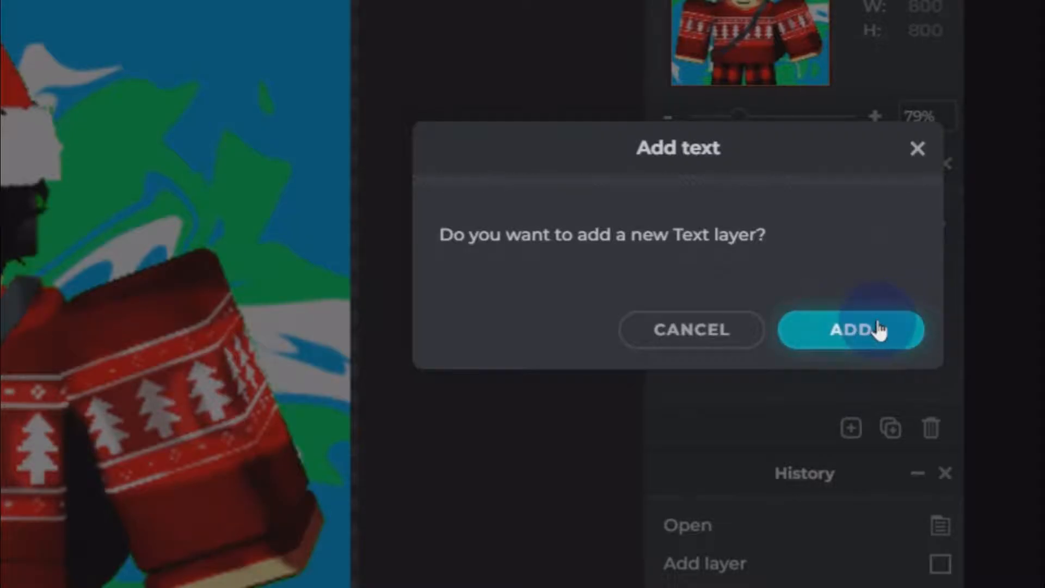
left_click(971, 348)
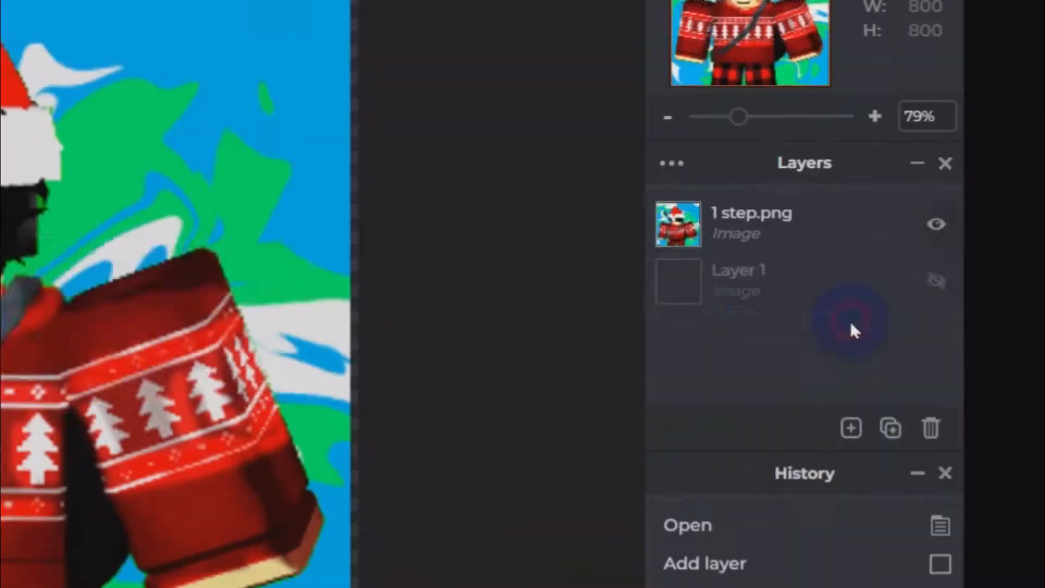
left_click(745, 411)
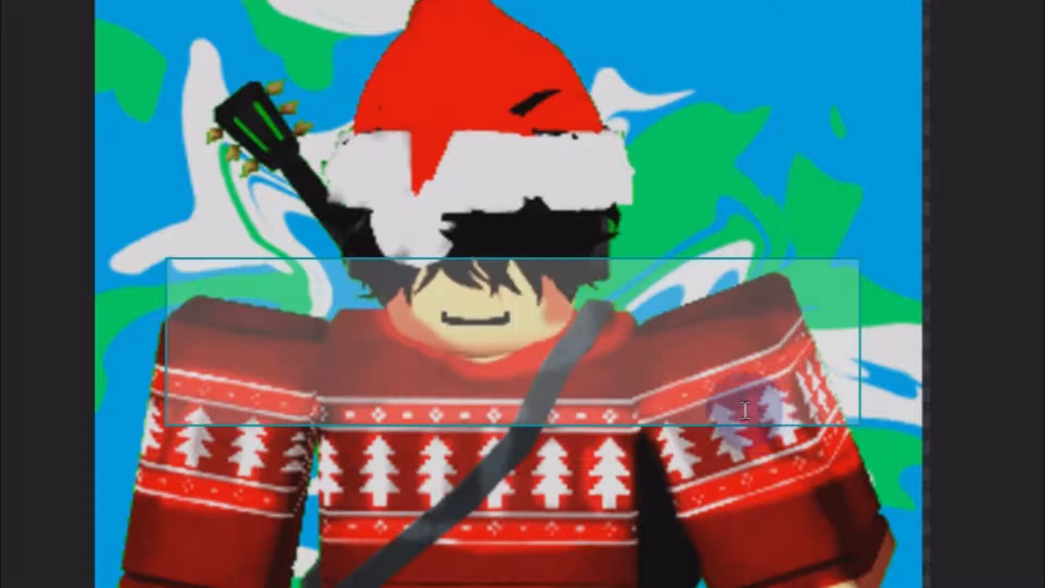
type("Pa")
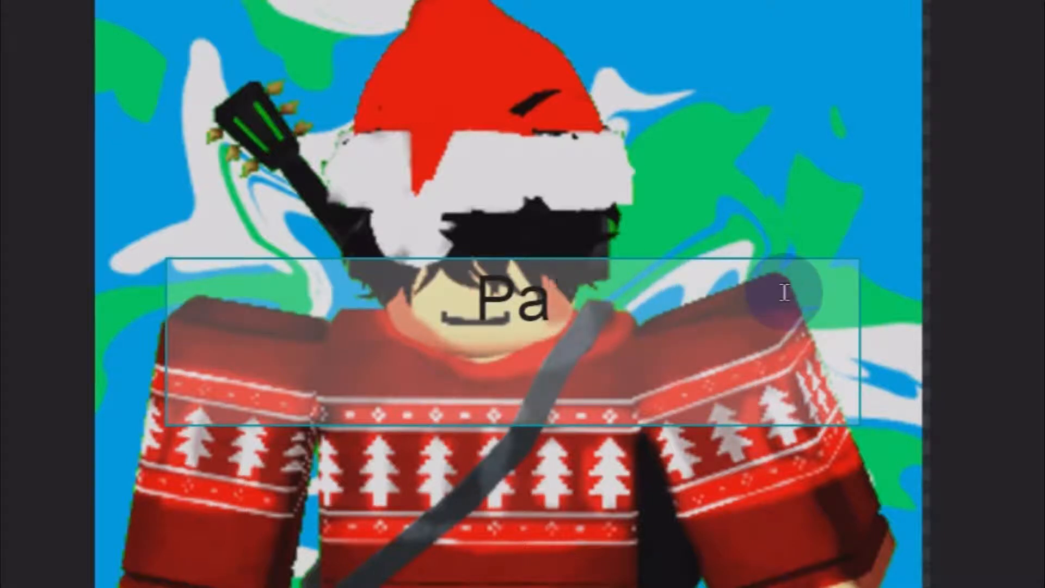
type("triot4life1")
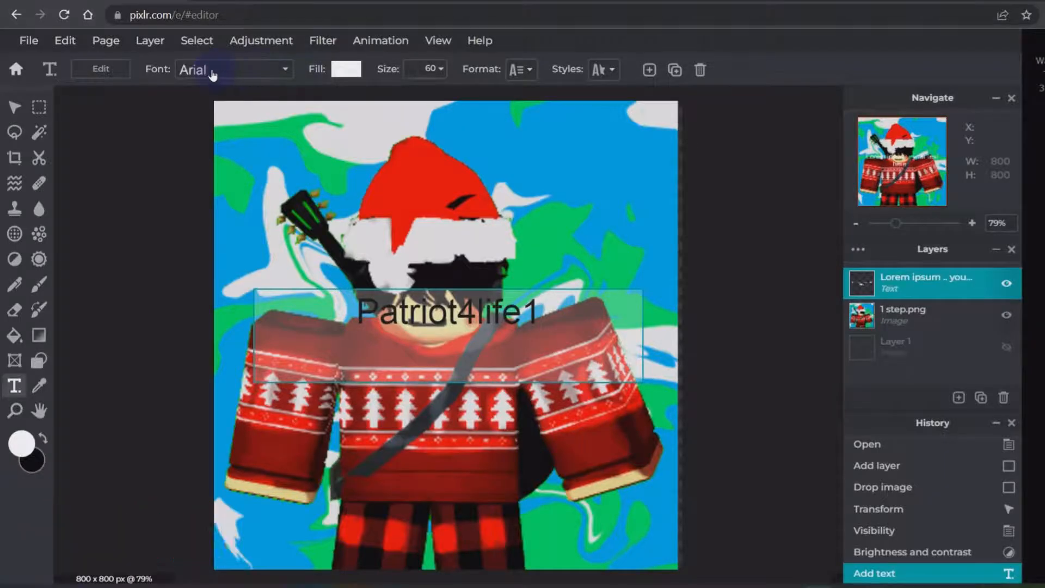
left_click(211, 73)
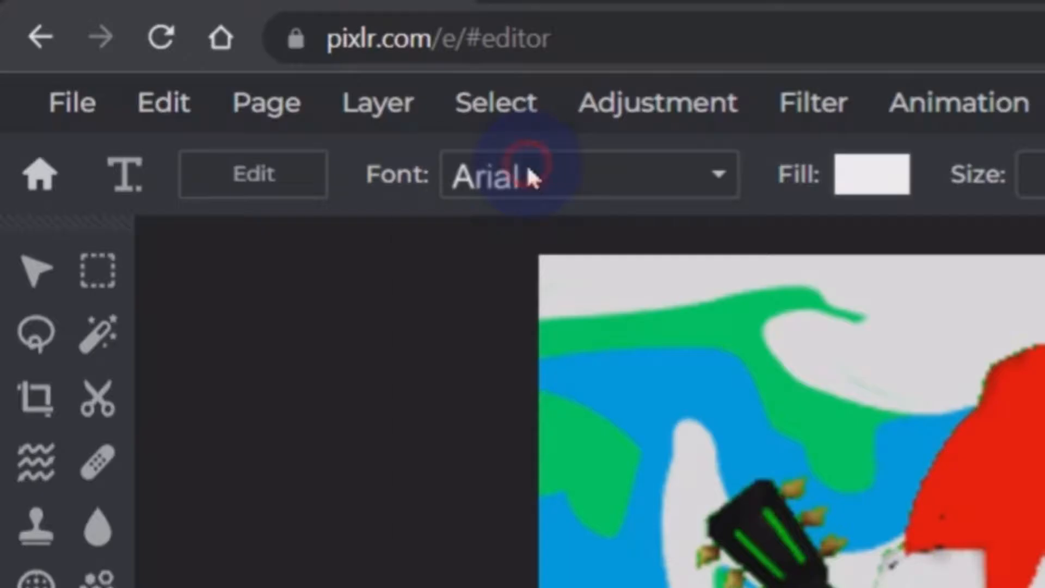
left_click(211, 71)
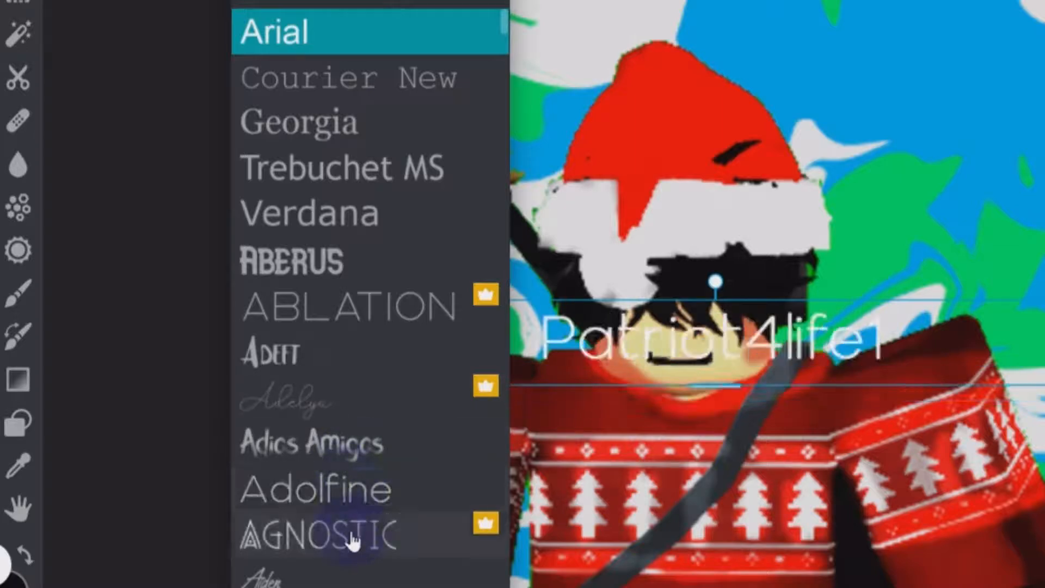
left_click(355, 363)
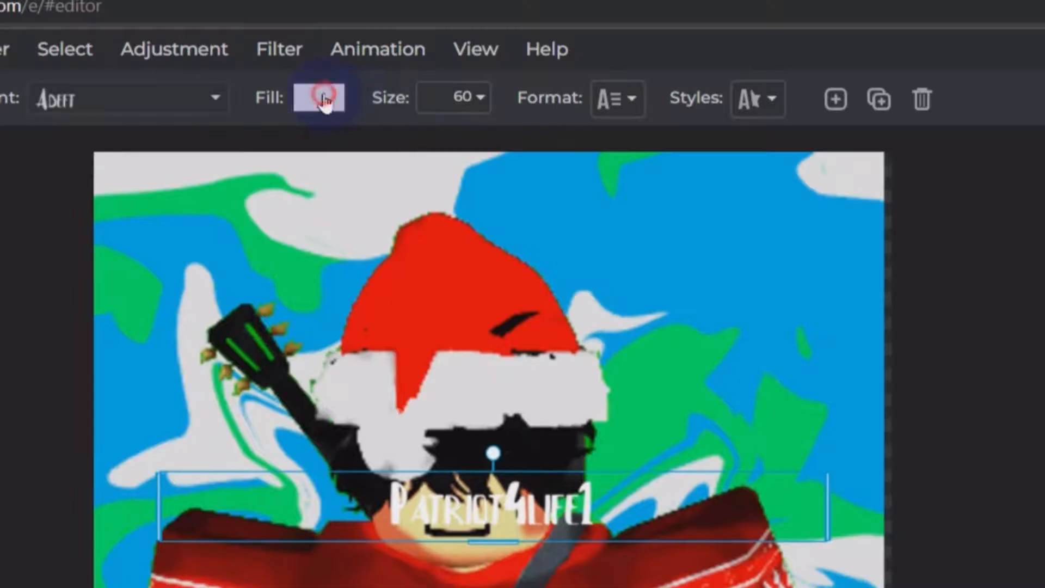
left_click(322, 98)
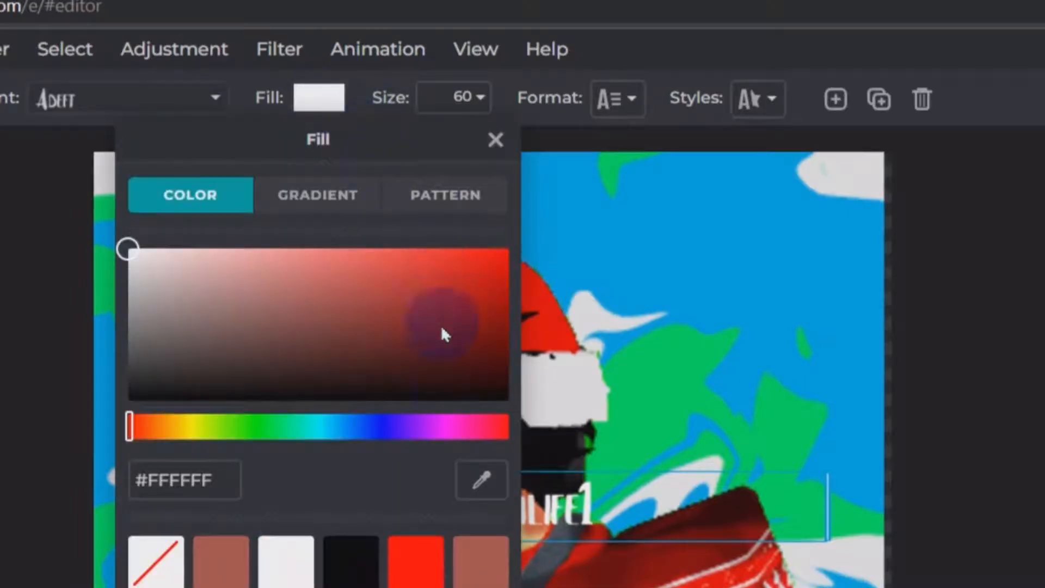
left_click(484, 563)
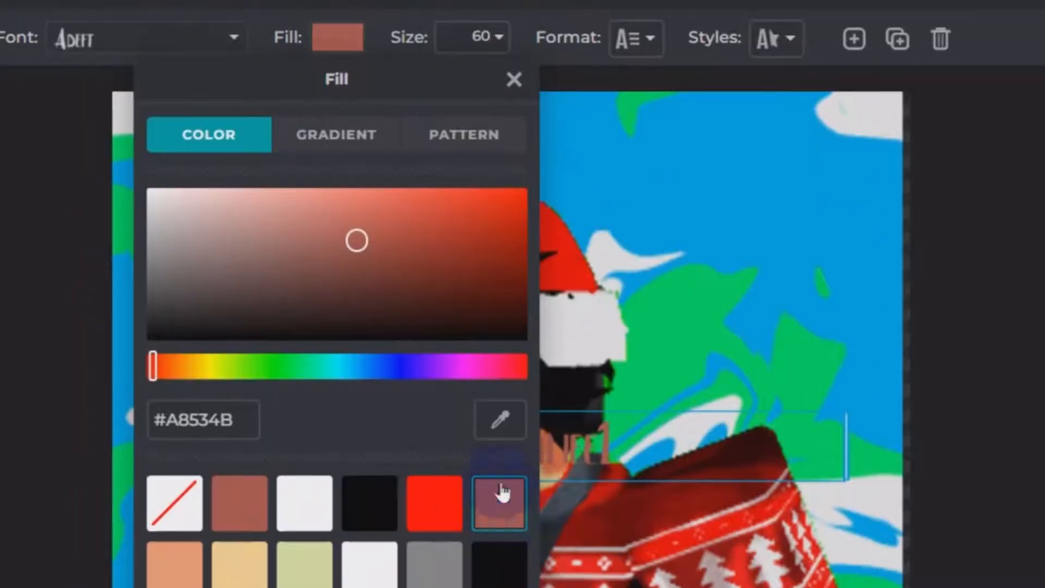
left_click(512, 82)
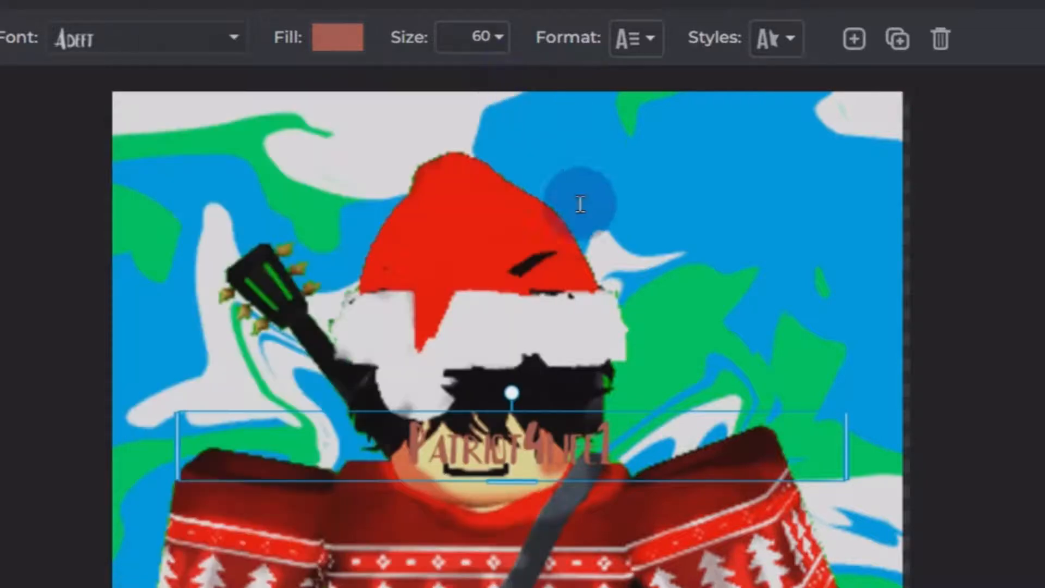
- Enlarge the text to size 175, widen its text box and position the name across the avatar's sweater
left_click(484, 36)
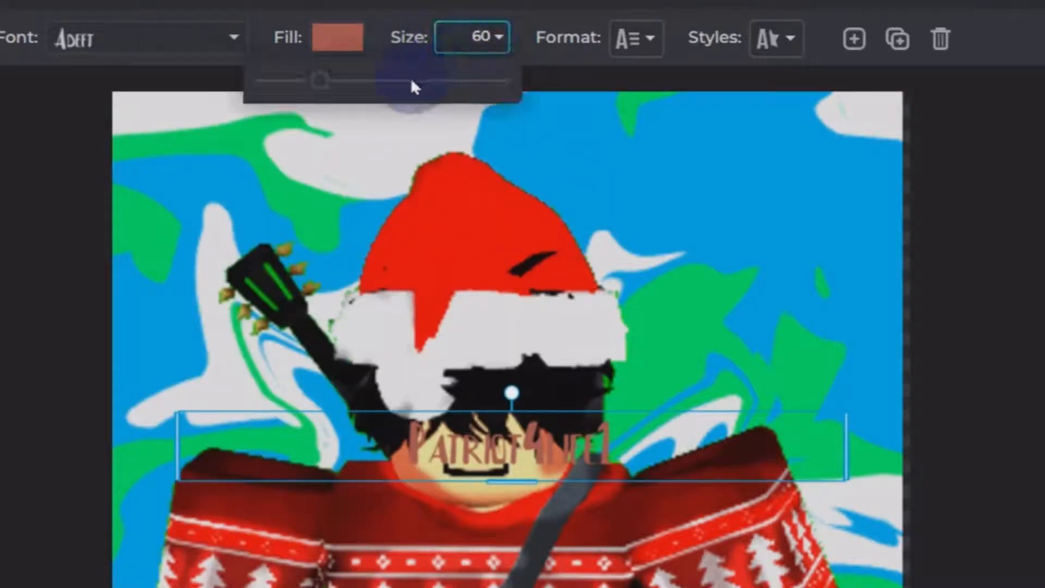
left_click_drag(413, 87, 382, 87)
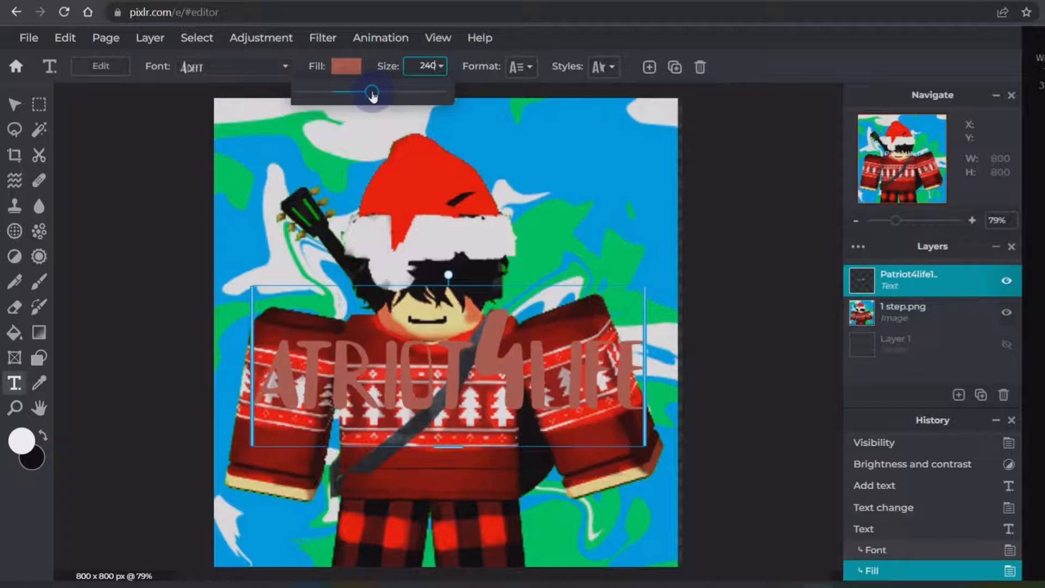
left_click_drag(362, 347, 422, 376)
left_click_drag(352, 369, 413, 372)
left_click_drag(303, 322, 329, 325)
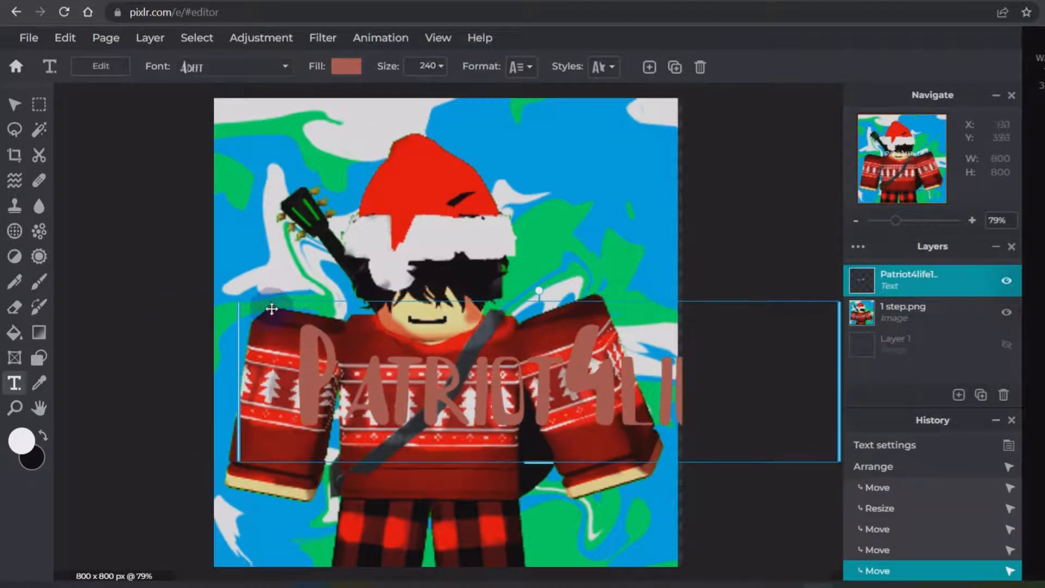
left_click_drag(238, 306, 330, 321)
left_click_drag(612, 398, 482, 386)
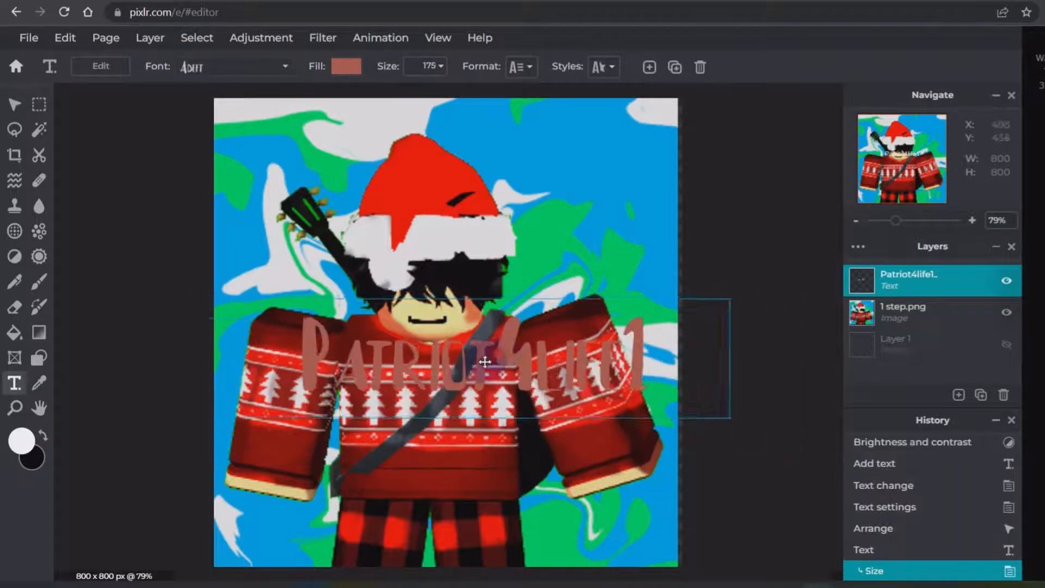
left_click_drag(493, 361, 457, 385)
- Set the text's letter space to 6 and line space to 13, and try out the bold style
left_click(509, 68)
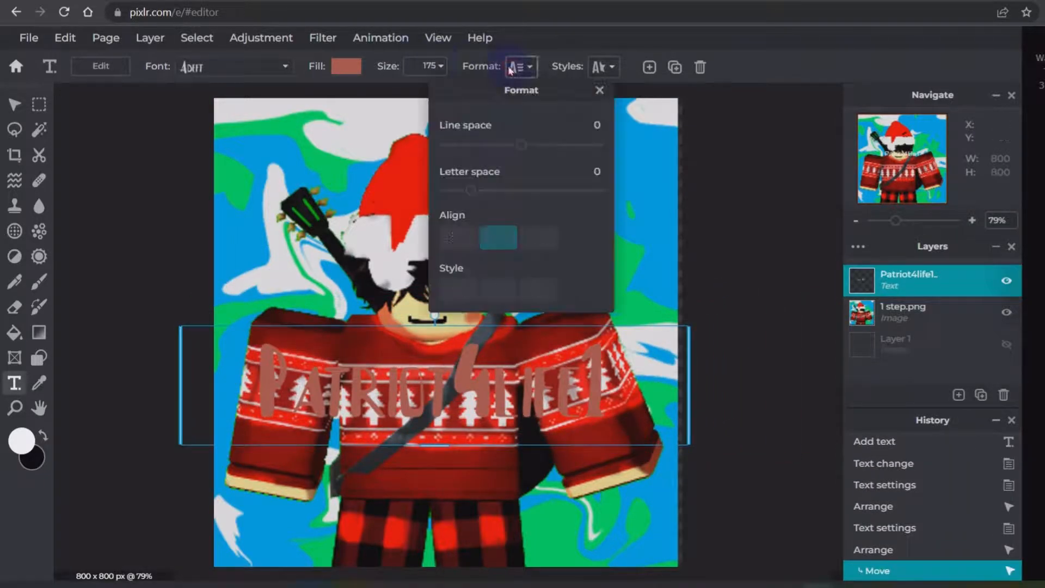
left_click_drag(483, 192, 479, 192)
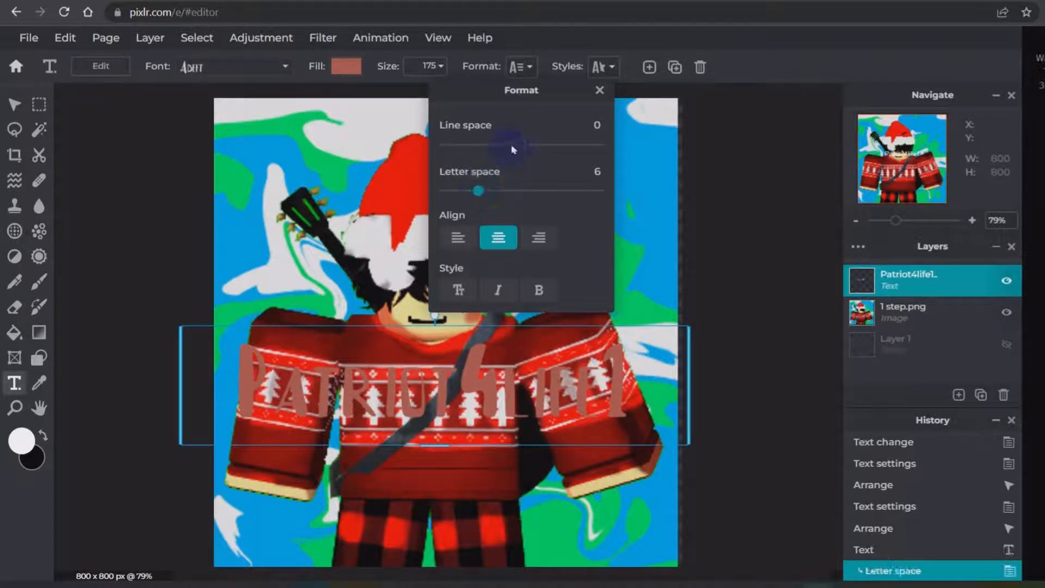
left_click(551, 147)
left_click(541, 287)
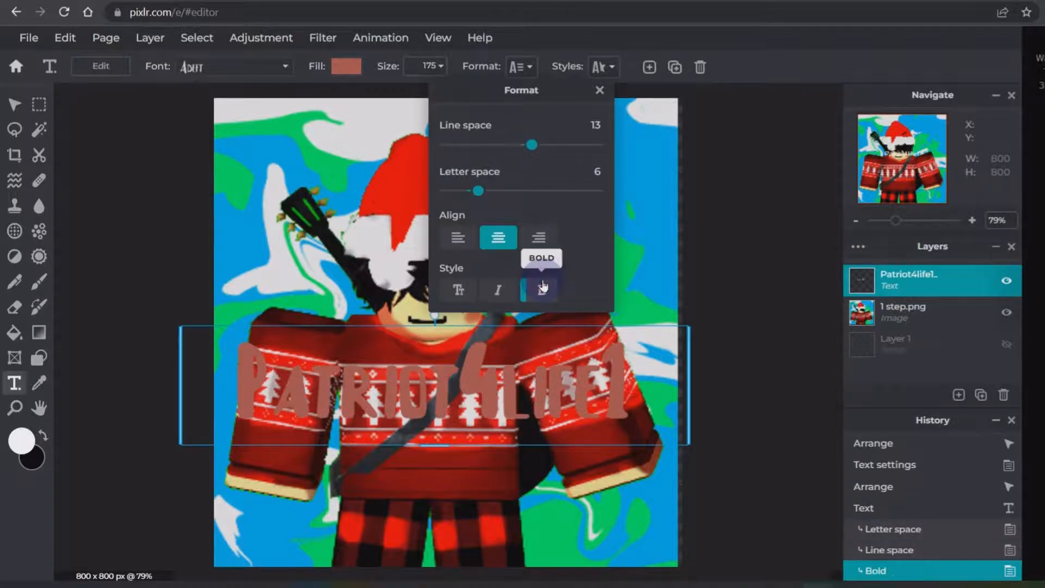
left_click(541, 287)
- Curve the name text with the Arc style at an amount of -66, after trying the Circle shape
left_click(603, 67)
left_click(669, 128)
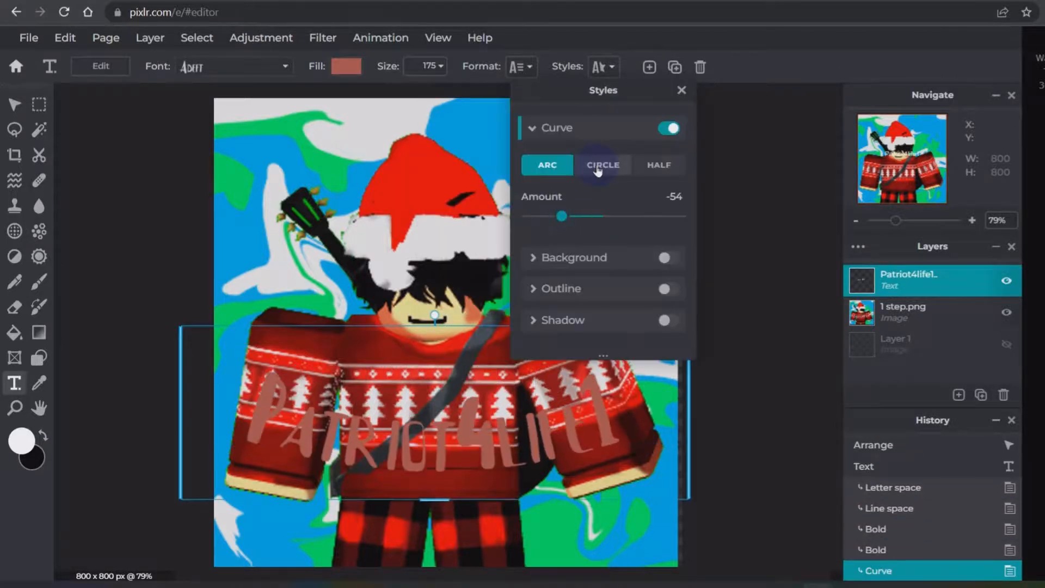
left_click(601, 166)
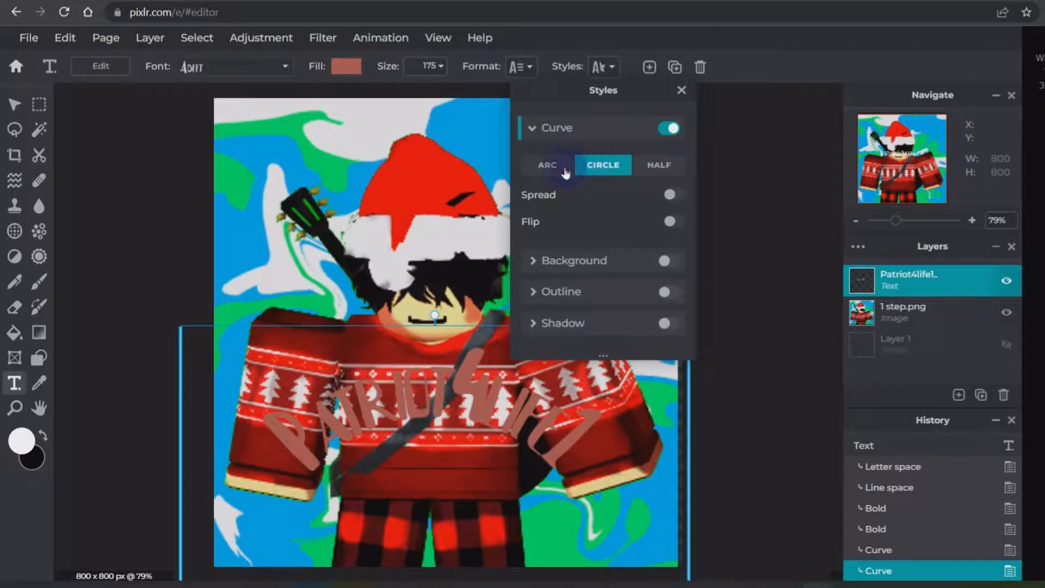
left_click(548, 165)
left_click_drag(582, 220, 554, 218)
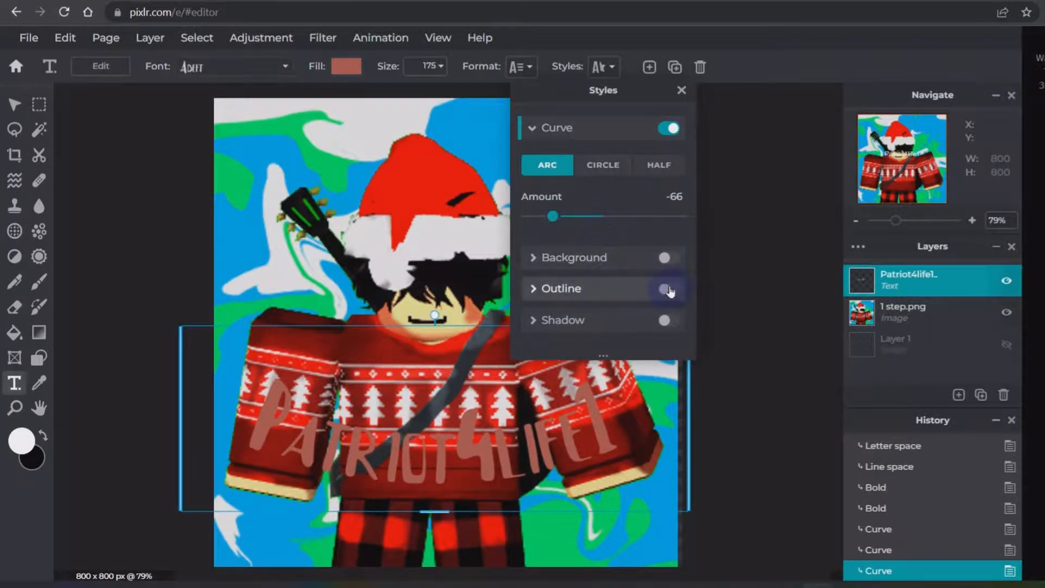
- Add an outline to the name text with size 42 and distance 0
left_click(667, 289)
scroll(654, 292, "down", 3)
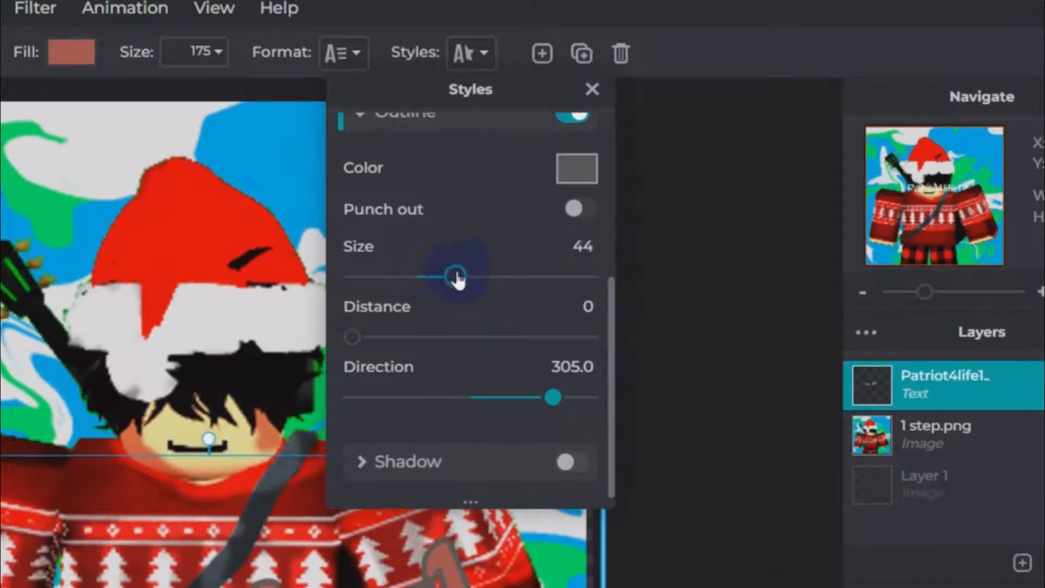
left_click_drag(372, 334, 310, 335)
left_click(430, 323)
left_click(471, 53)
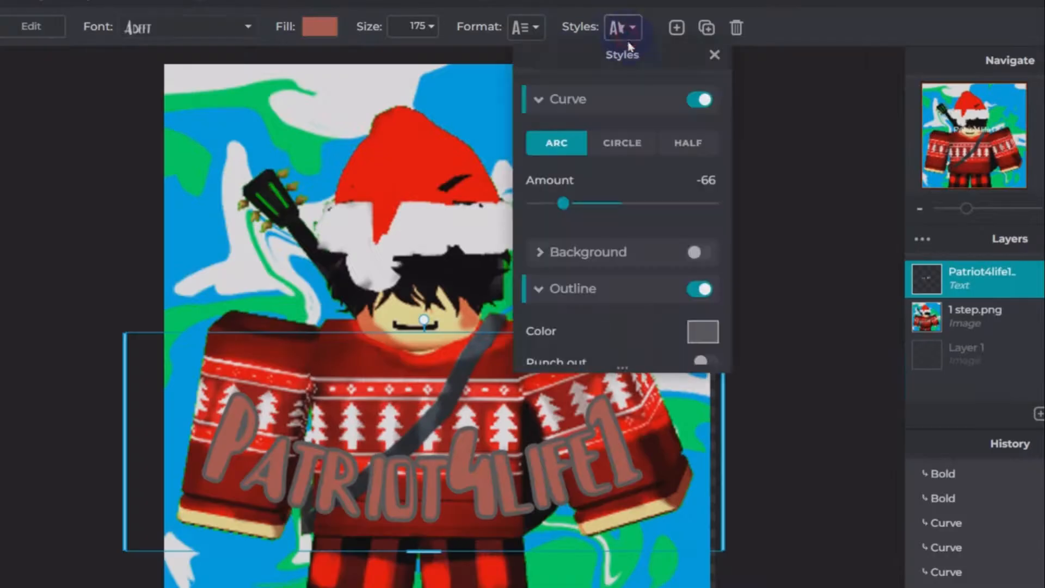
scroll(456, 357, "down", 3)
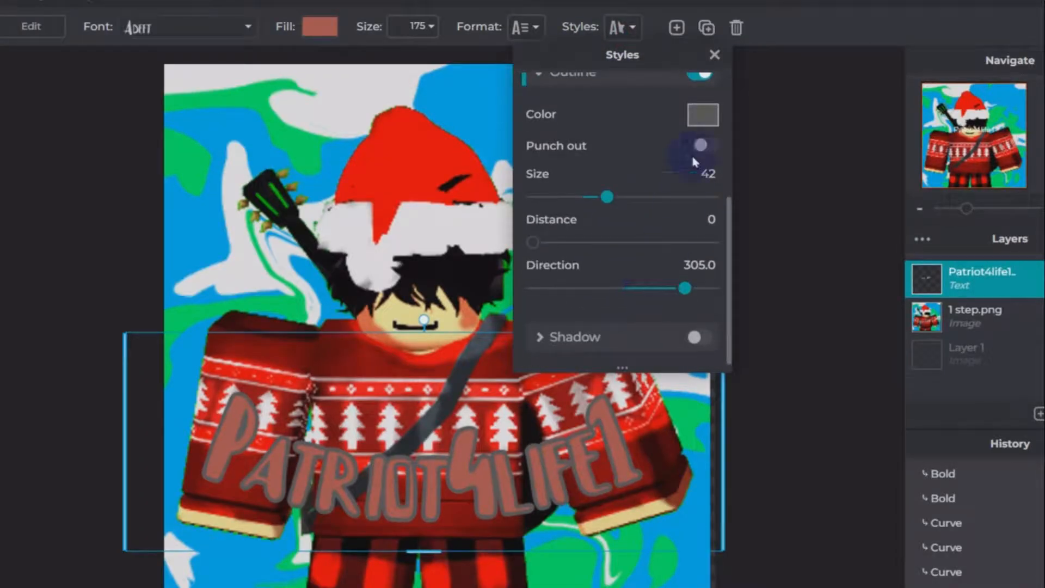
- Try a dark red and then a tan color for the name text's outline
left_click(699, 112)
left_click(725, 403)
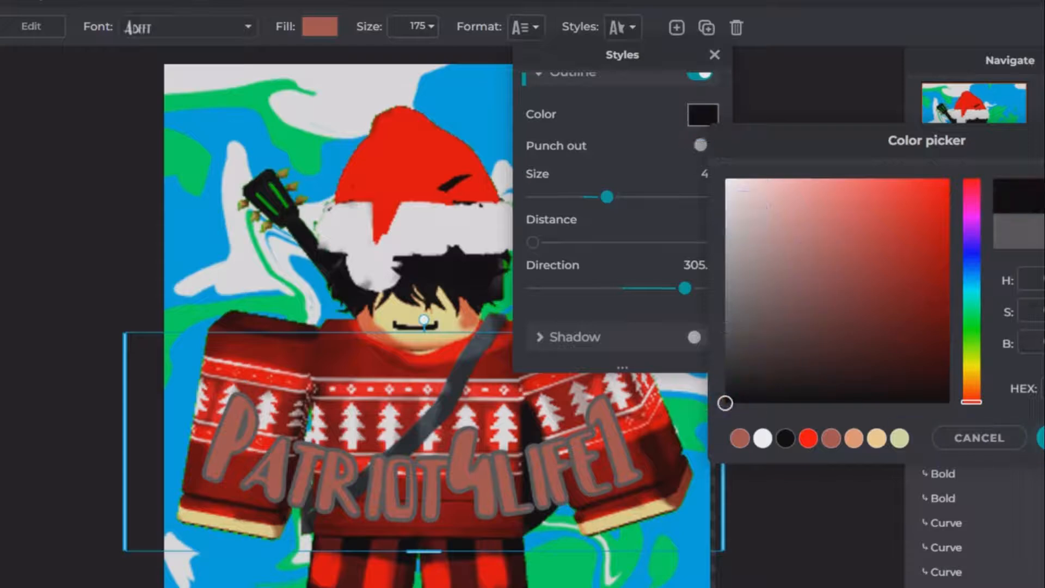
left_click(1042, 438)
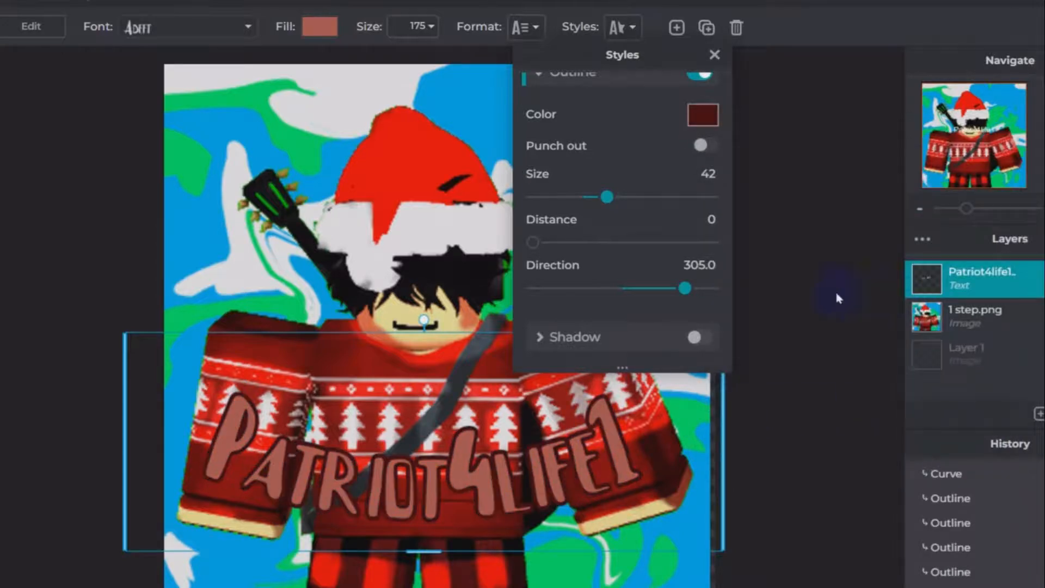
left_click(707, 114)
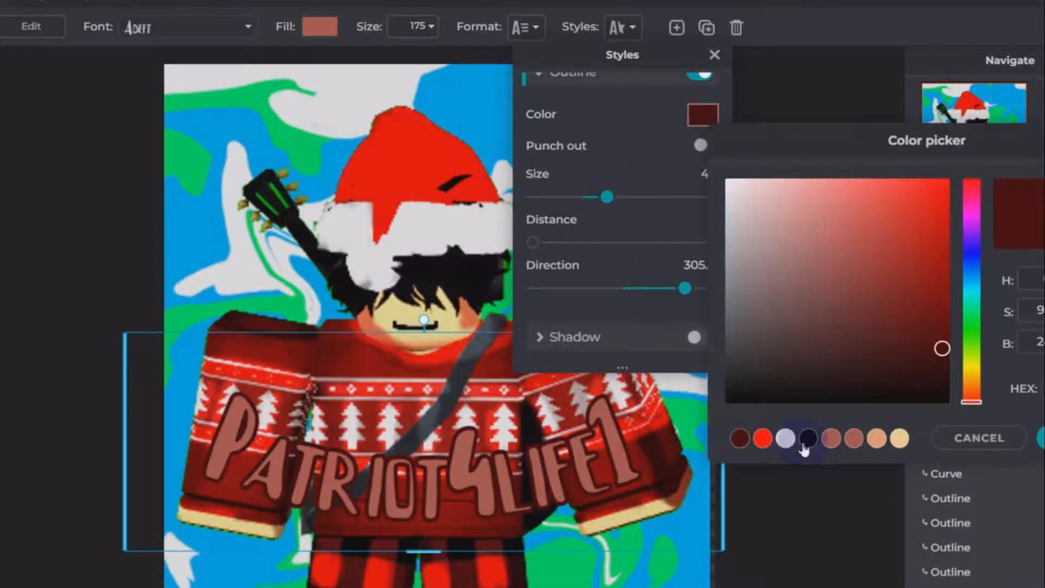
left_click(831, 440)
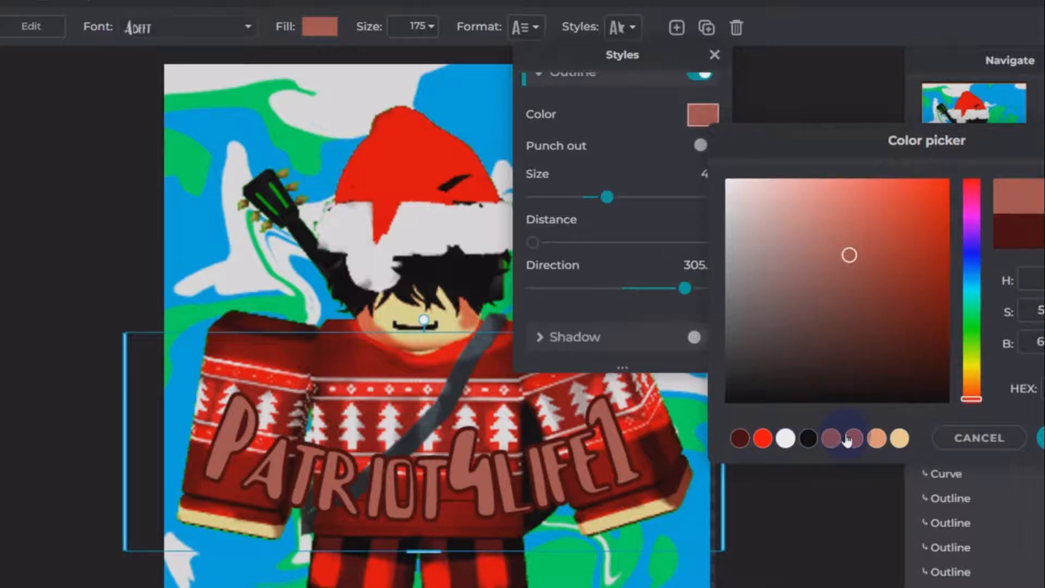
left_click(901, 438)
left_click(1041, 438)
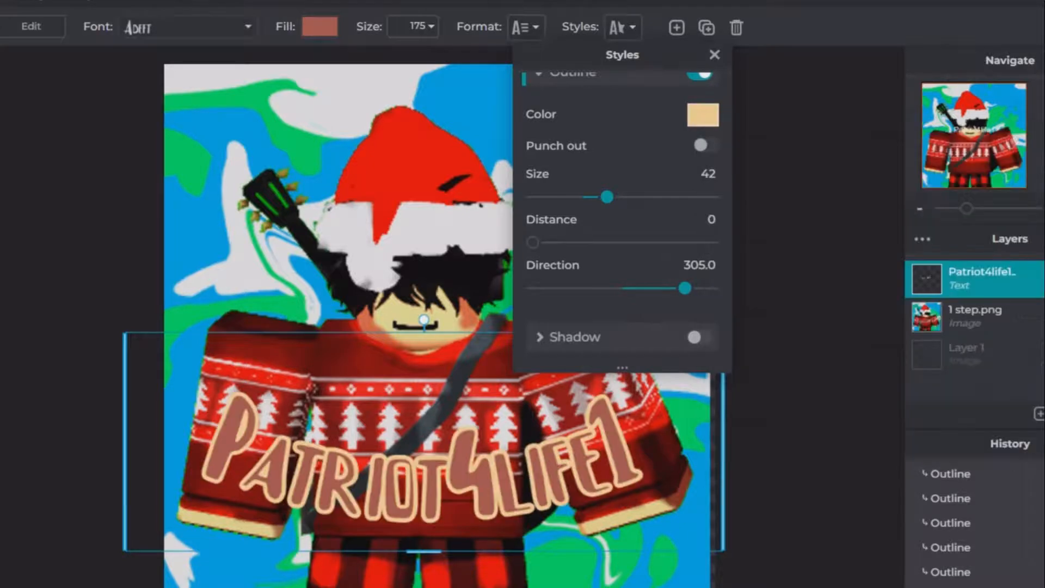
- Try darker brown and red outline shades, and set the name text's outline color to dark gray
left_click(705, 123)
left_click_drag(753, 373, 722, 407)
left_click_drag(810, 368, 835, 372)
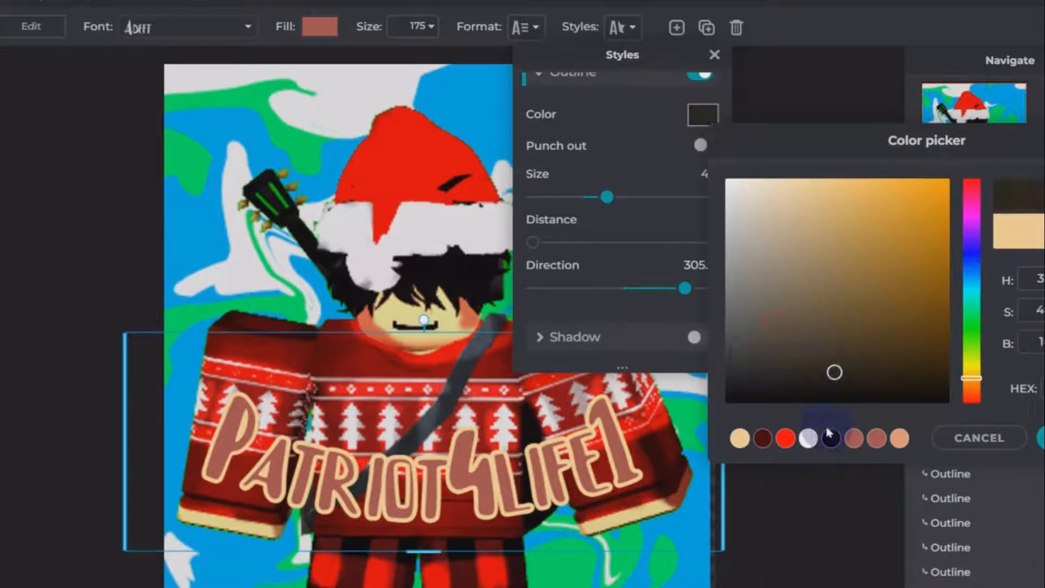
left_click(784, 439)
left_click_drag(923, 310, 931, 374)
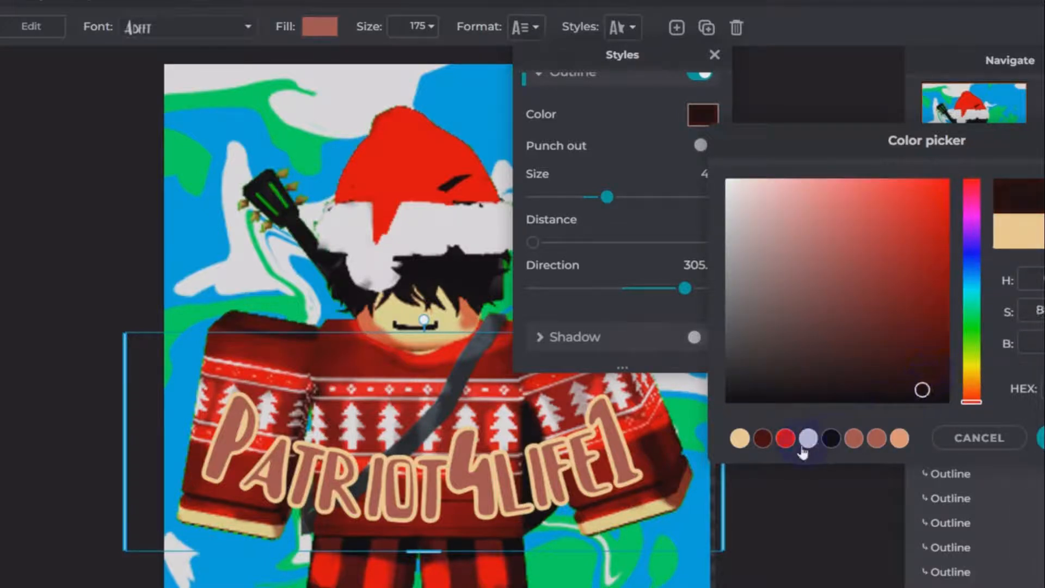
left_click(810, 440)
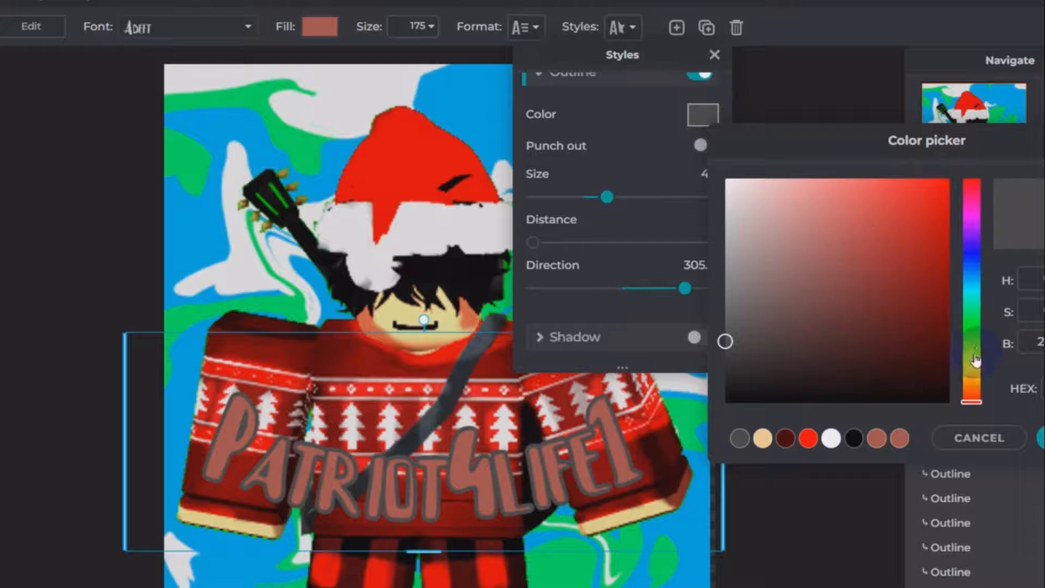
left_click(975, 360)
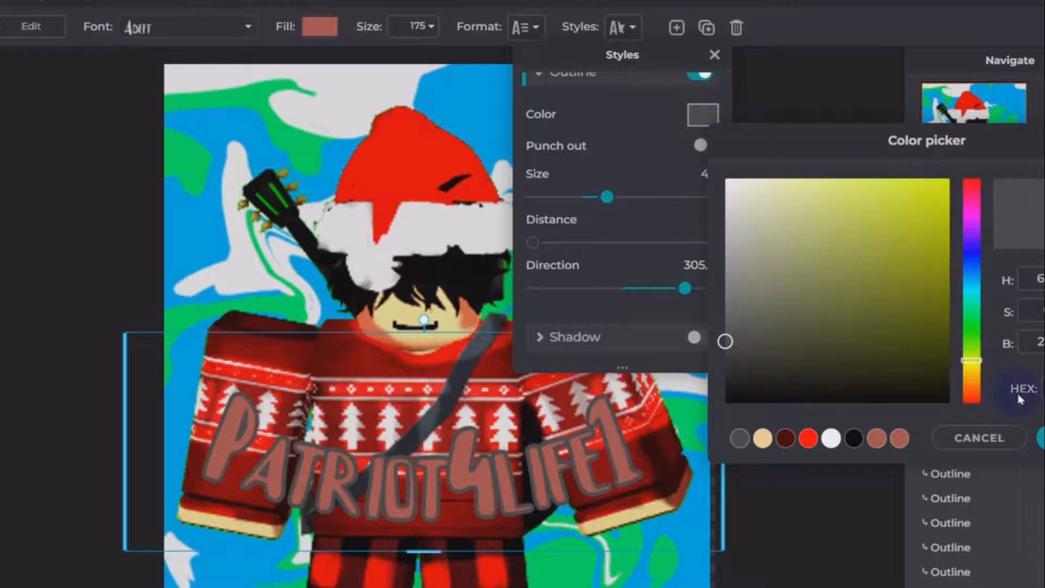
left_click(808, 351)
left_click(702, 115)
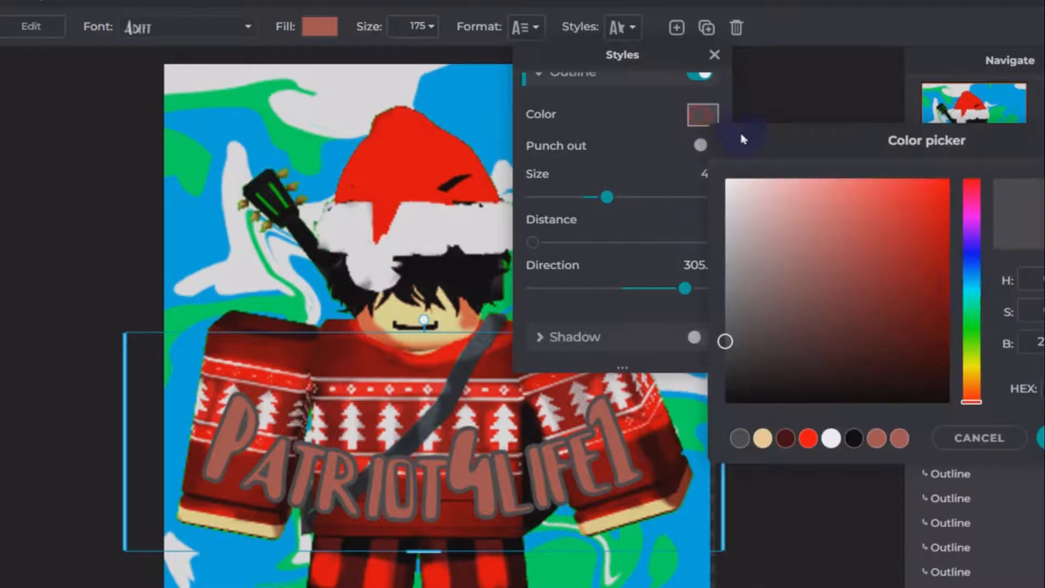
left_click(1042, 438)
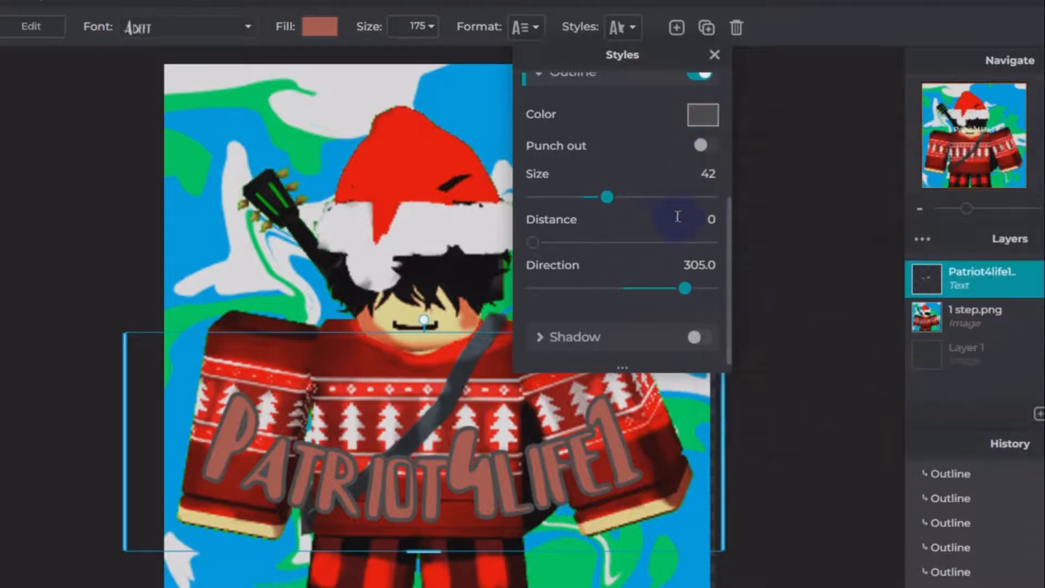
left_click(703, 115)
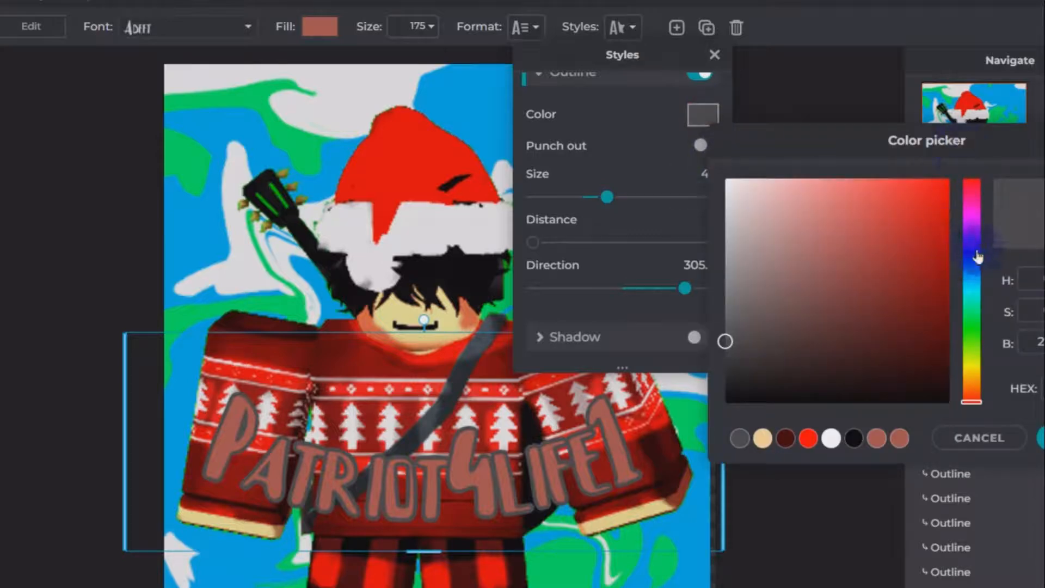
left_click(786, 439)
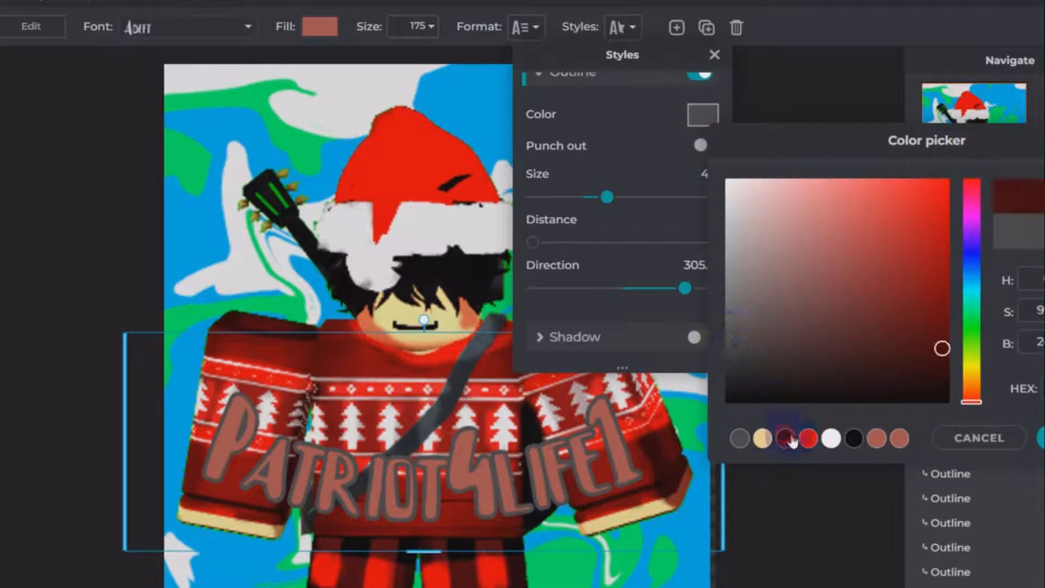
left_click(809, 439)
left_click(716, 57)
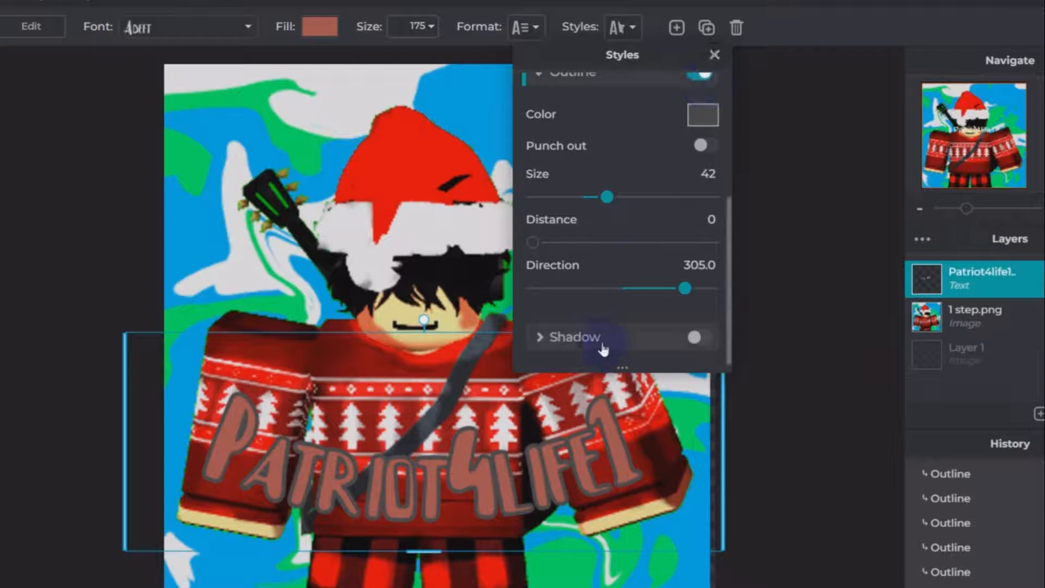
- Add a shadow to the name text, shift the text slightly across the sweater and deselect it
left_click(673, 337)
scroll(663, 338, "down", 1)
scroll(614, 277, "down", 3)
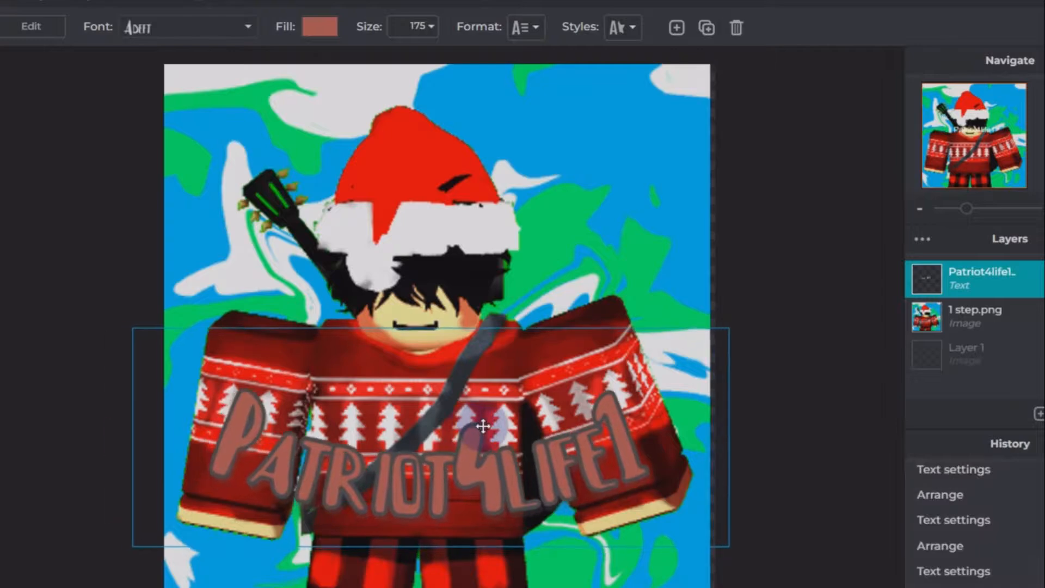
mouse_move(483, 426)
left_mouse_down()
mouse_move(468, 420)
mouse_move(474, 396)
mouse_move(474, 417)
left_mouse_up()
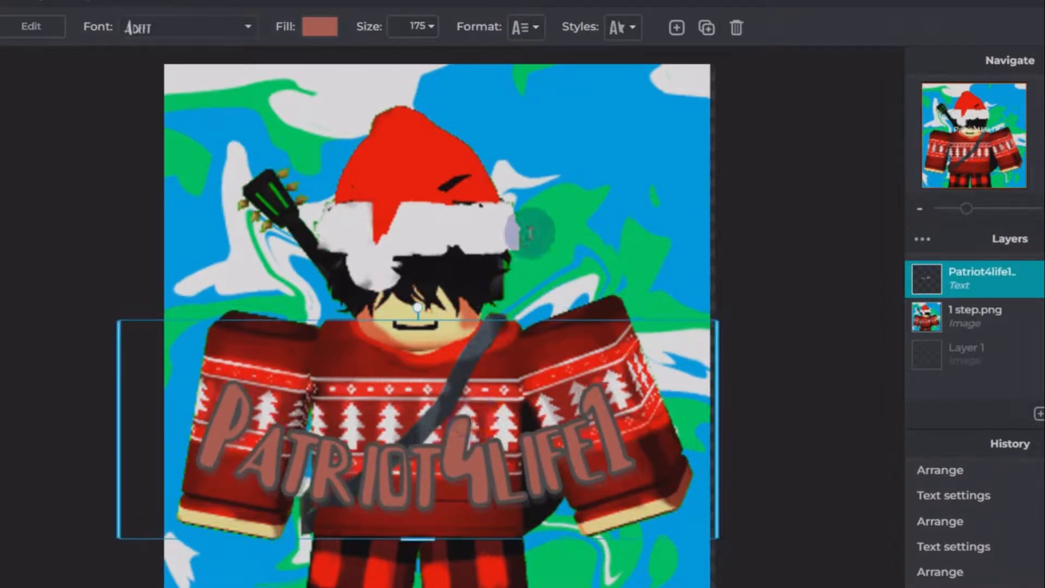
left_click(532, 234)
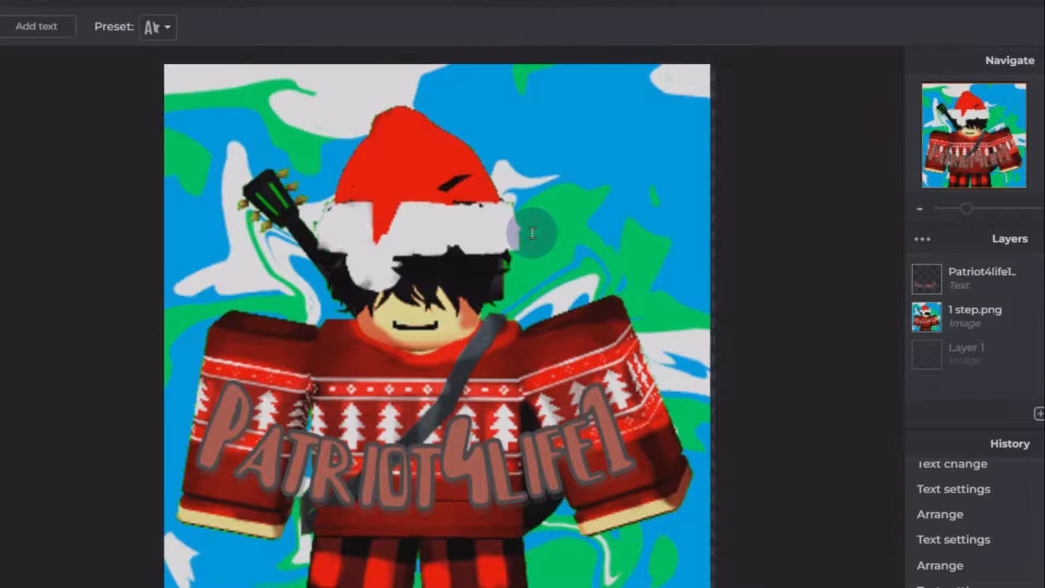
- Blur the 1 step.png image layer by an amount of 23
left_click(972, 321)
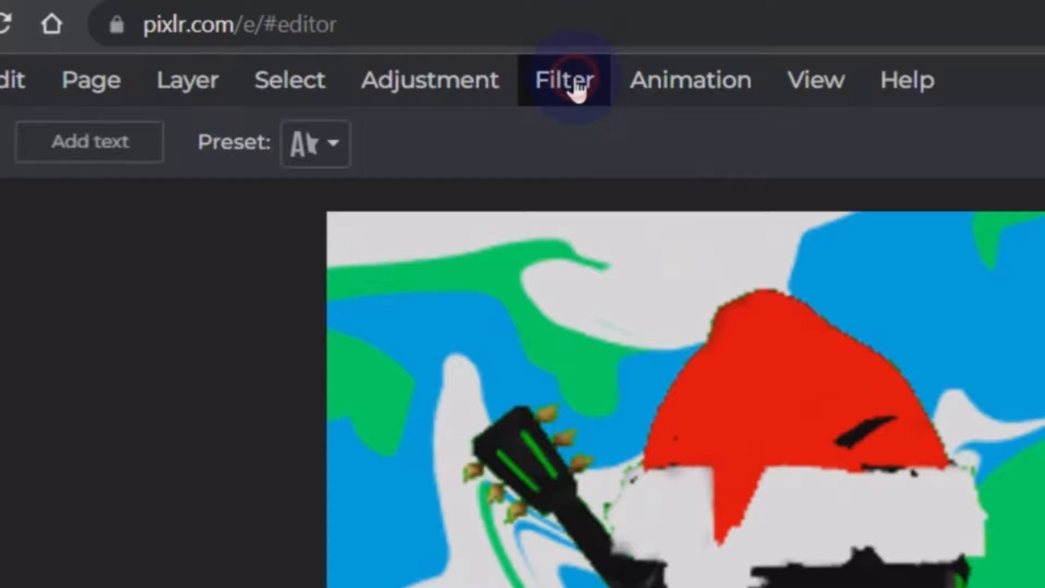
left_click(576, 90)
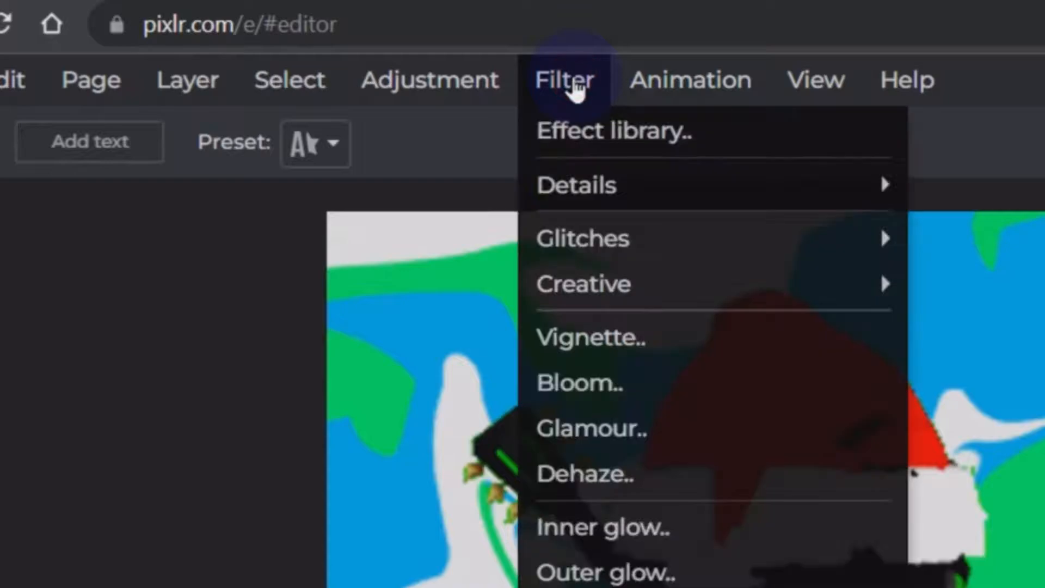
mouse_move(619, 252)
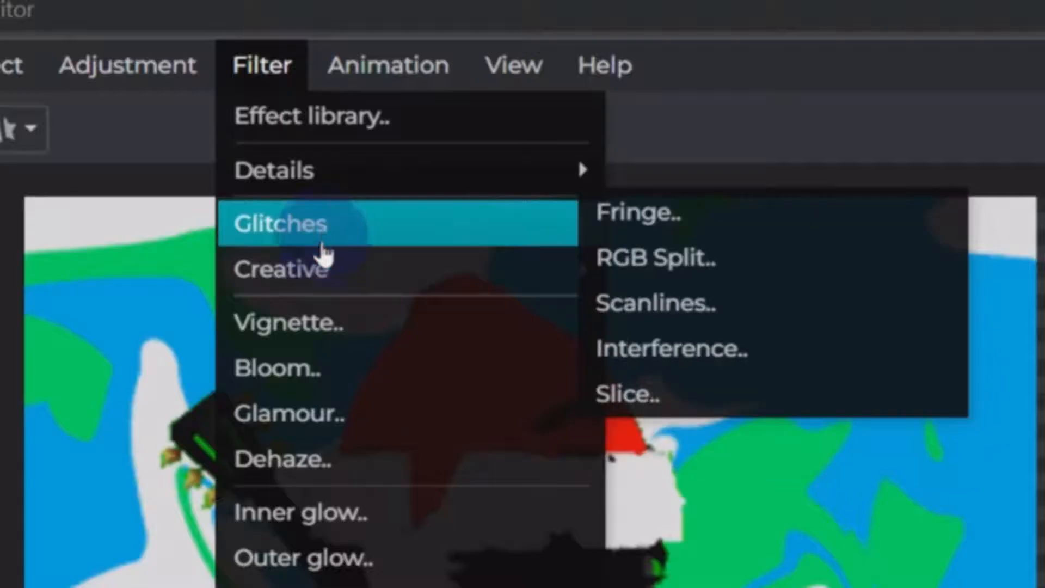
mouse_move(332, 280)
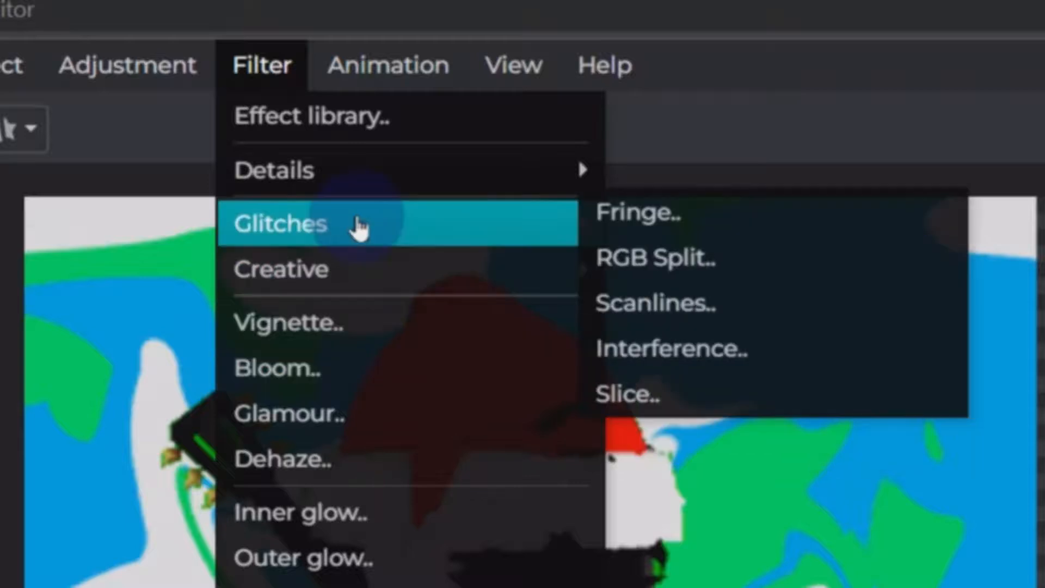
mouse_move(342, 171)
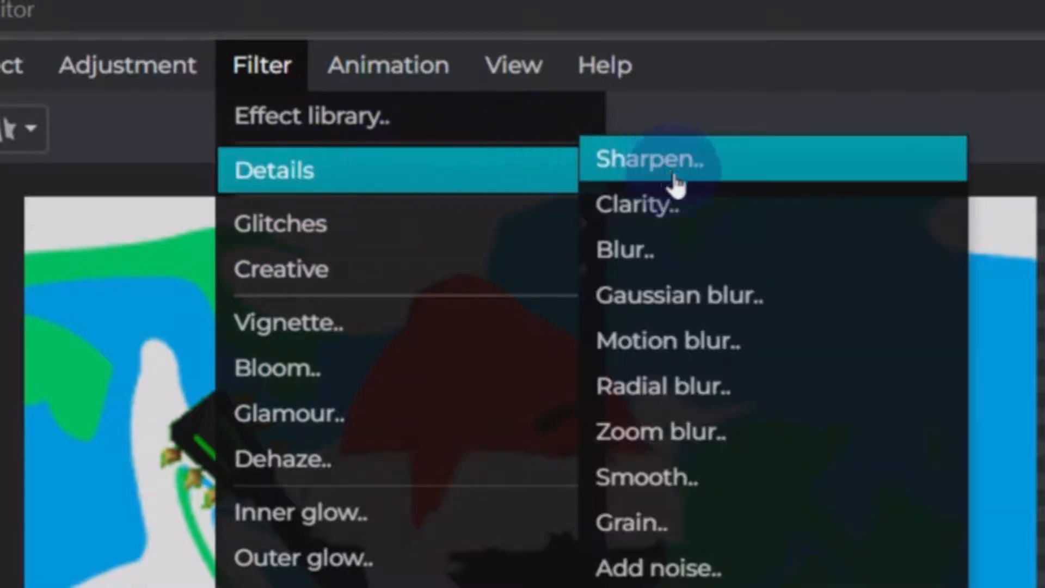
left_click(672, 252)
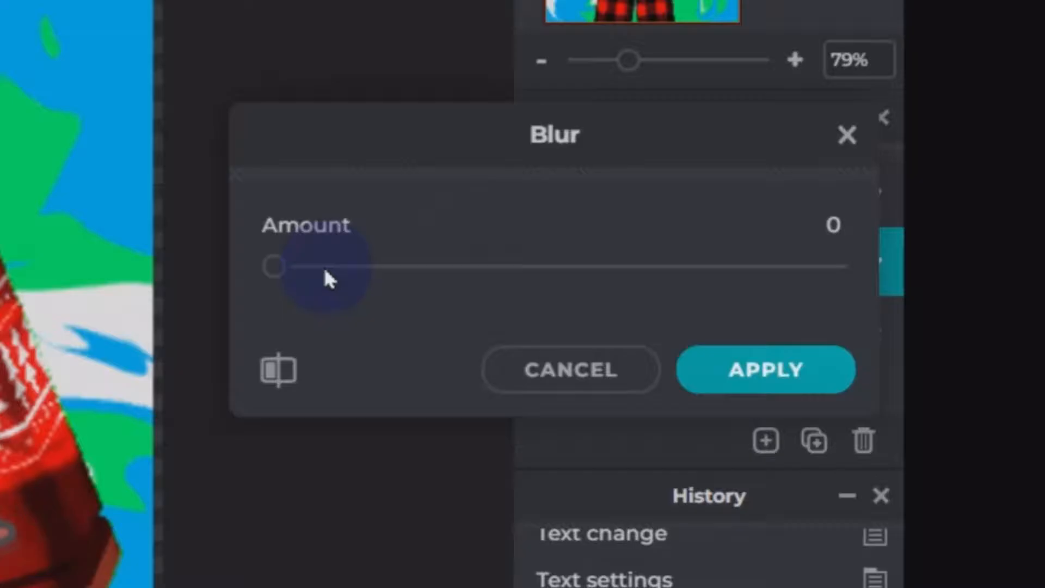
left_click_drag(324, 278, 413, 273)
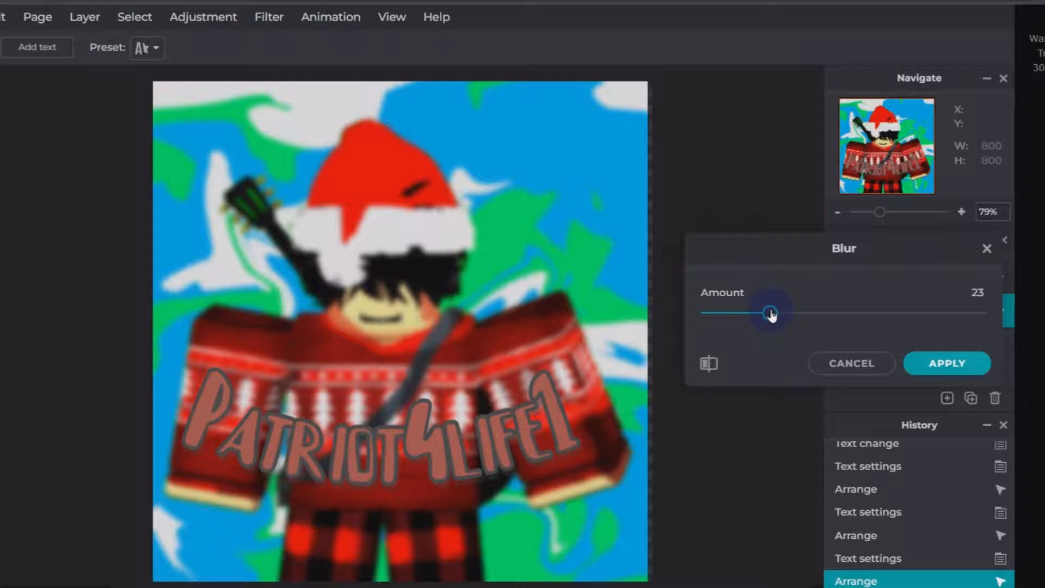
left_click(957, 364)
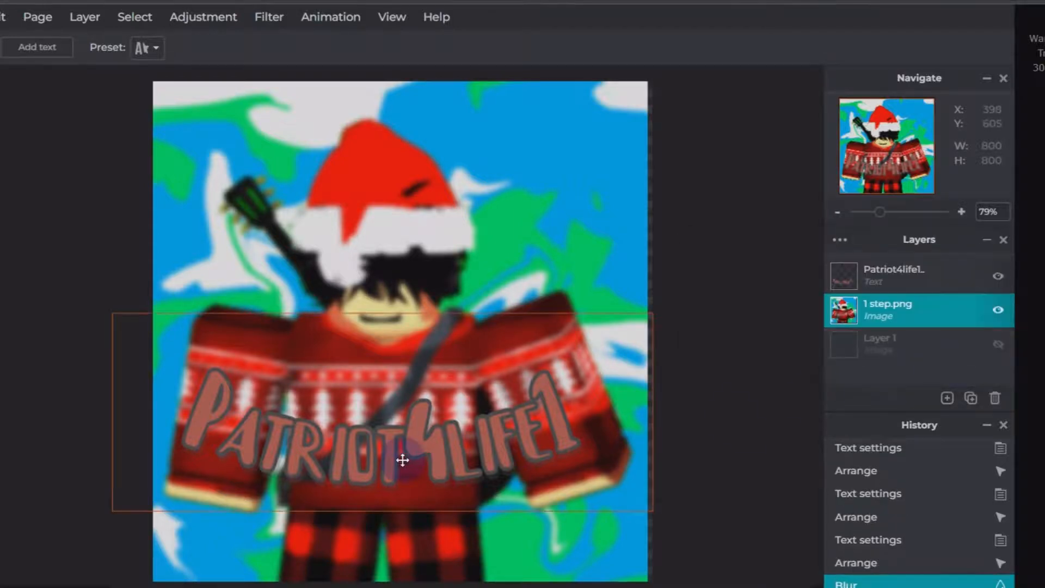
- Move the name text higher on the sweater, enlarge it to size 215 and center it across the avatar
left_click_drag(403, 458, 415, 372)
left_click(393, 48)
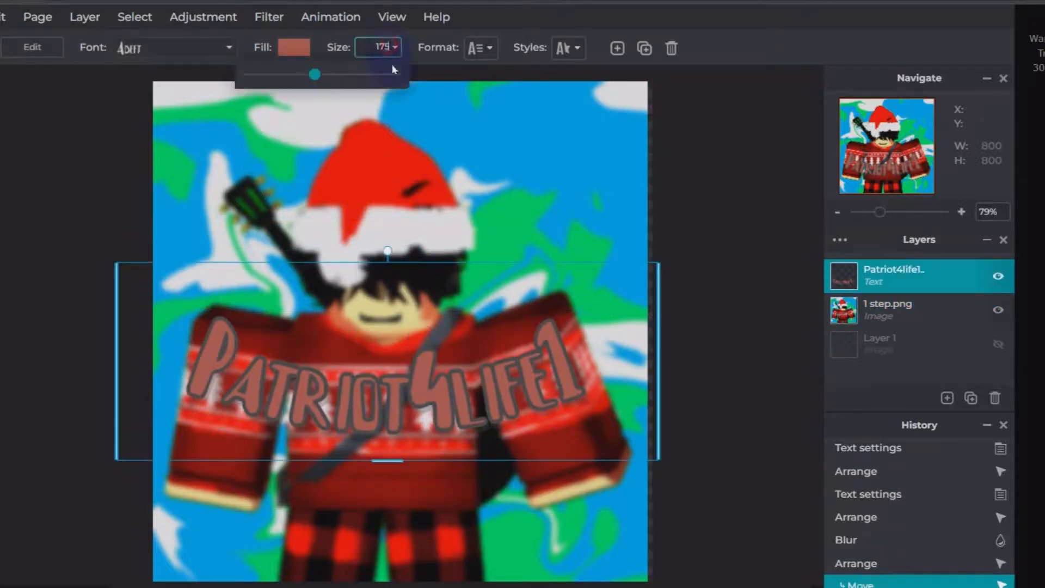
left_click(339, 76)
left_click_drag(338, 75, 317, 75)
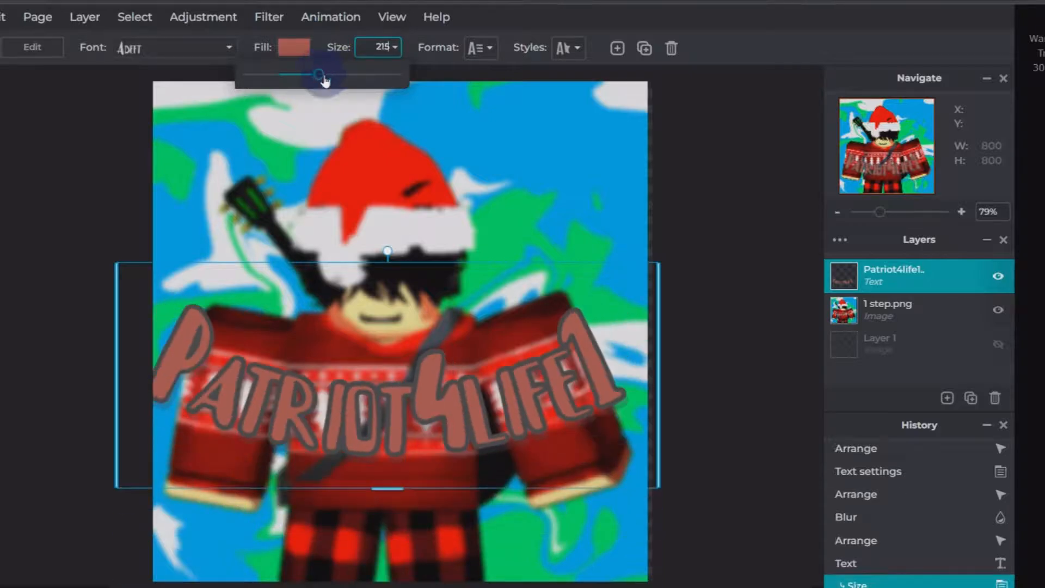
left_click_drag(387, 381, 401, 400)
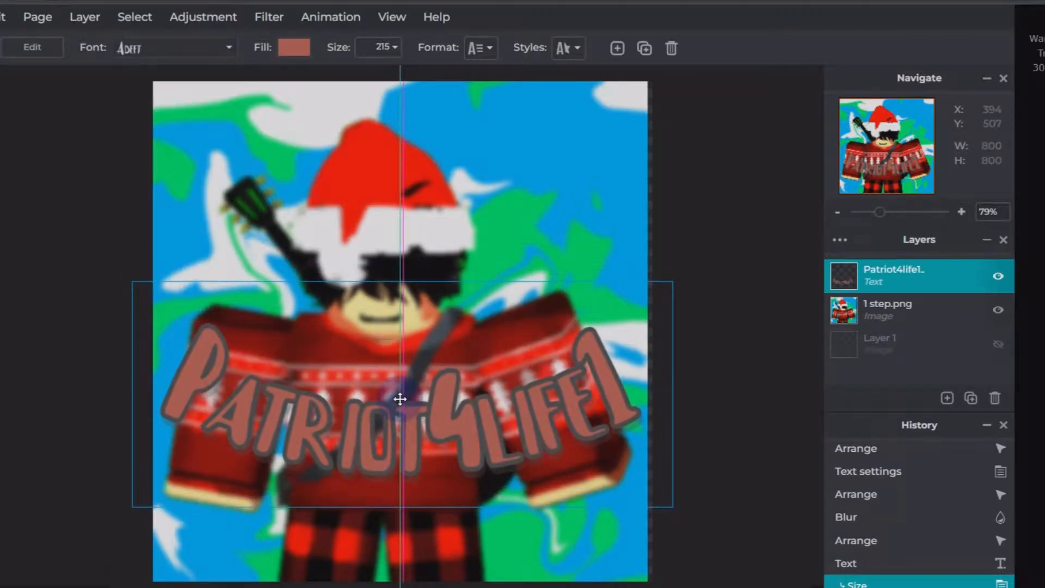
- Apply the Scanlines glitch filter to the 1 step.png layer with size 2 and amount 33
left_click(875, 305)
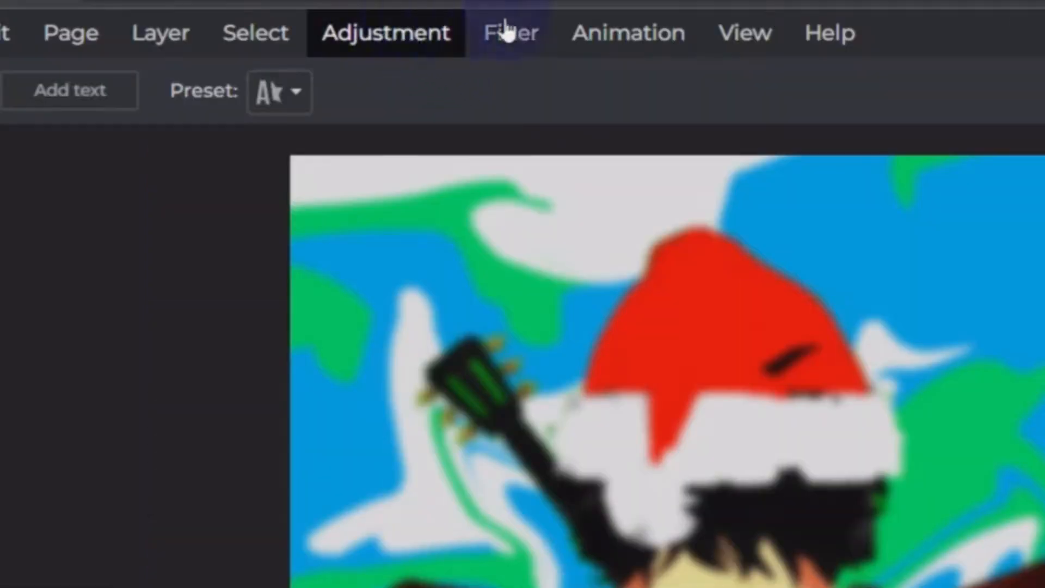
left_click(512, 32)
mouse_move(493, 177)
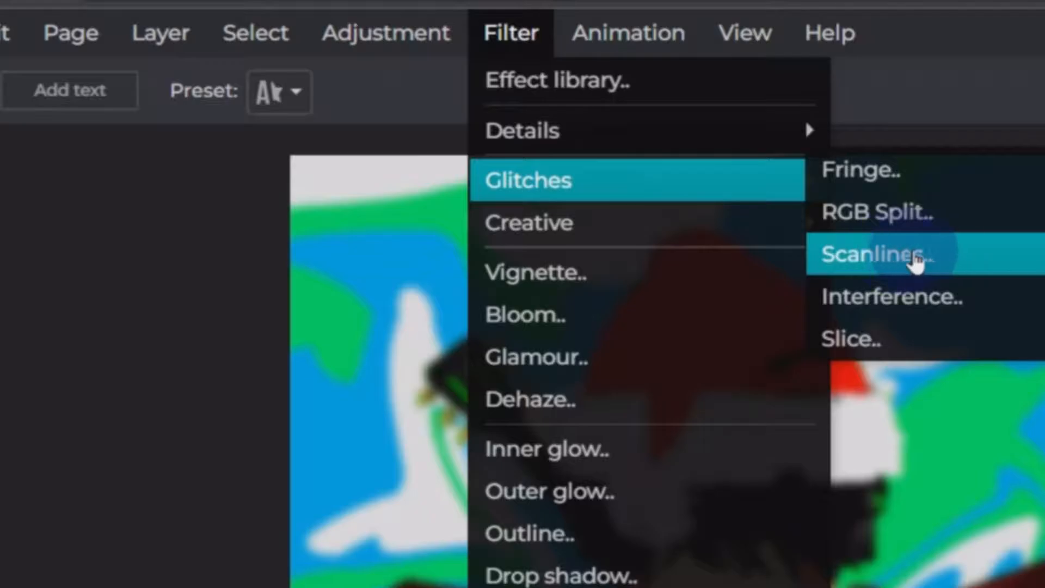
left_click(911, 256)
left_click(469, 342)
left_click_drag(471, 344, 482, 338)
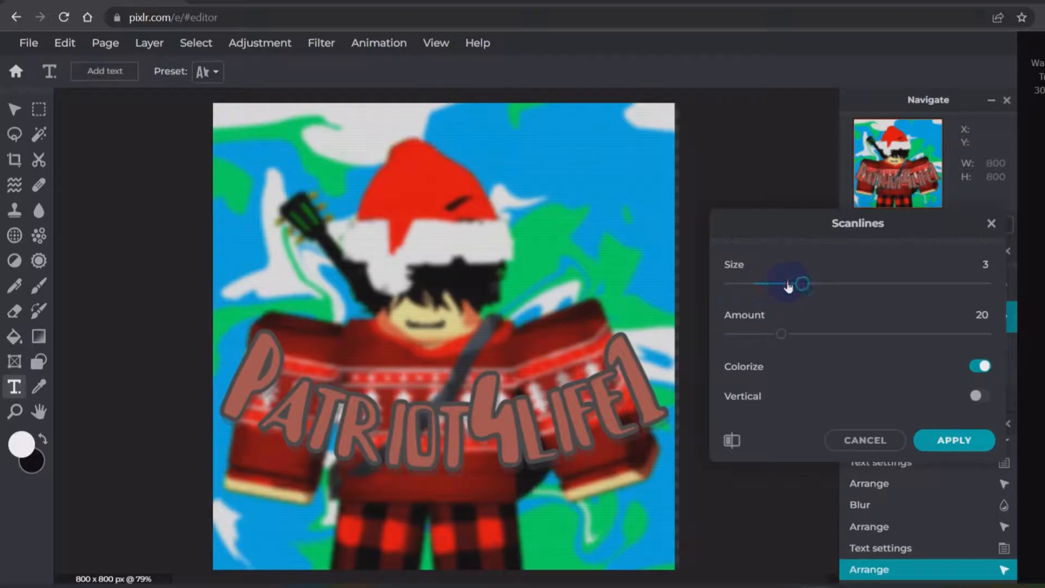
left_click_drag(835, 337, 848, 335)
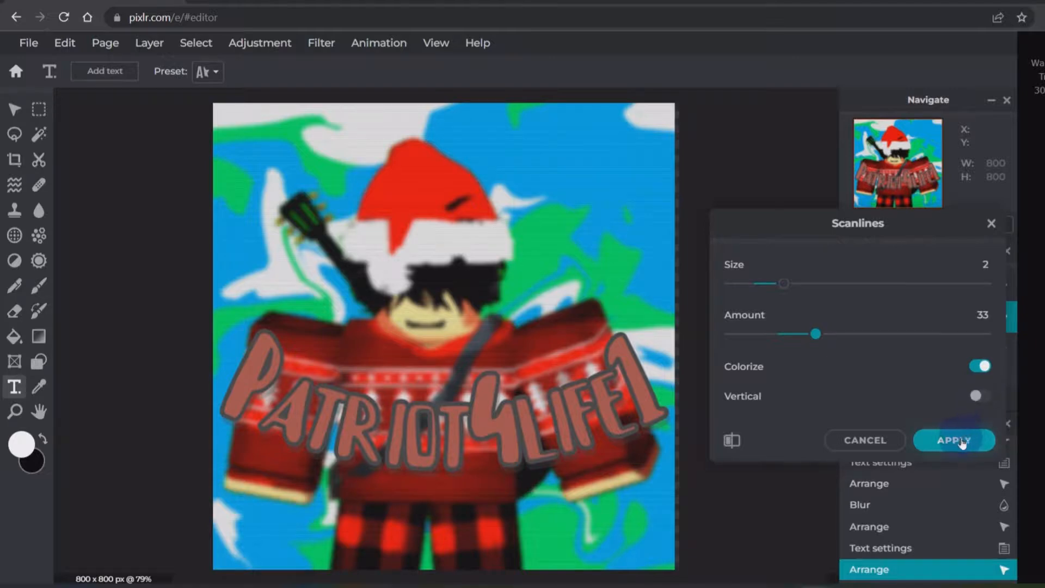
left_click(956, 440)
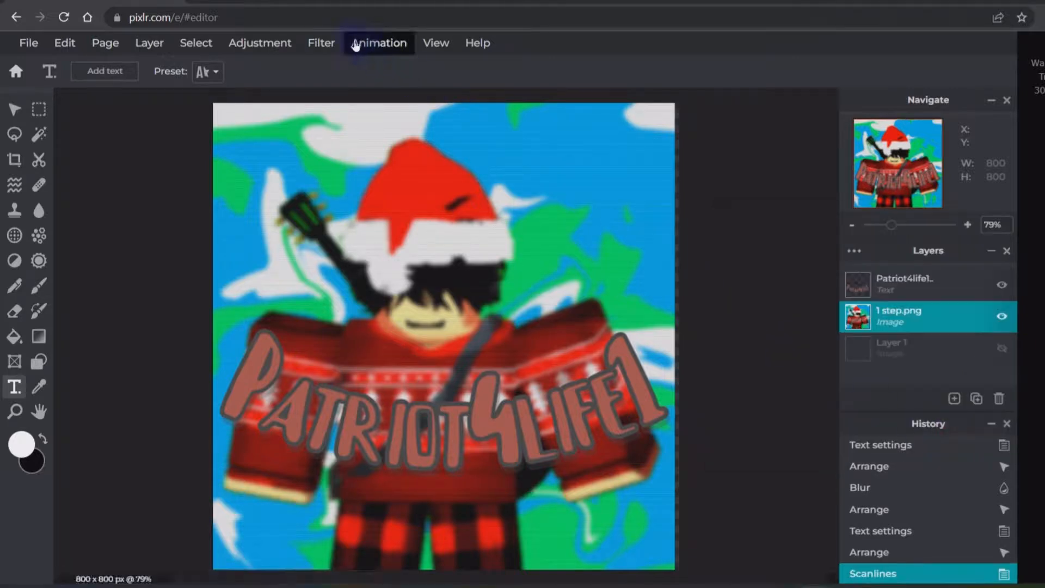
- Apply an RGB Split to the 1 step.png layer with distance 15, direction 178 and amount 100
left_click(342, 42)
mouse_move(363, 121)
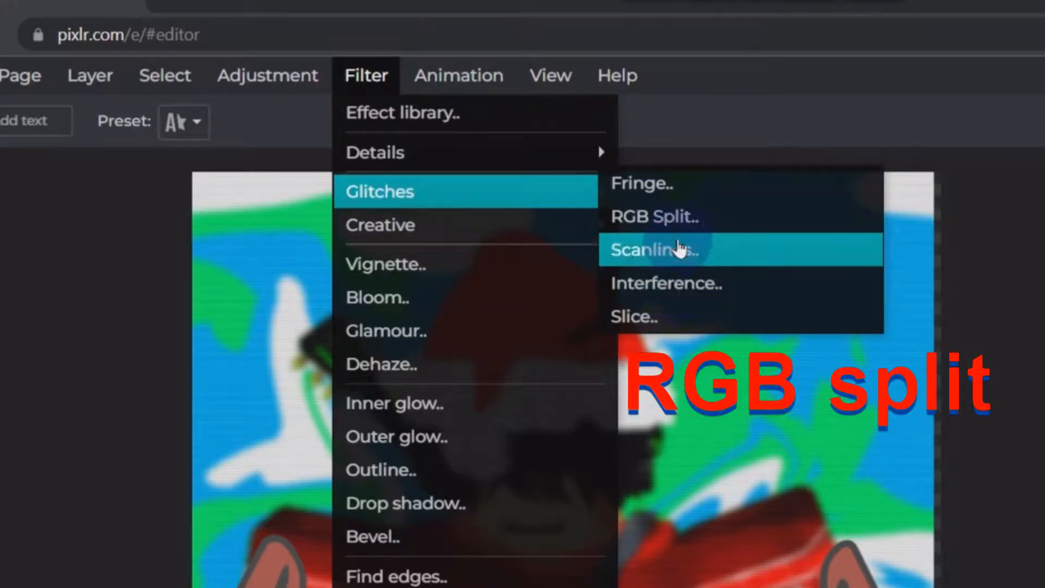
left_click(674, 217)
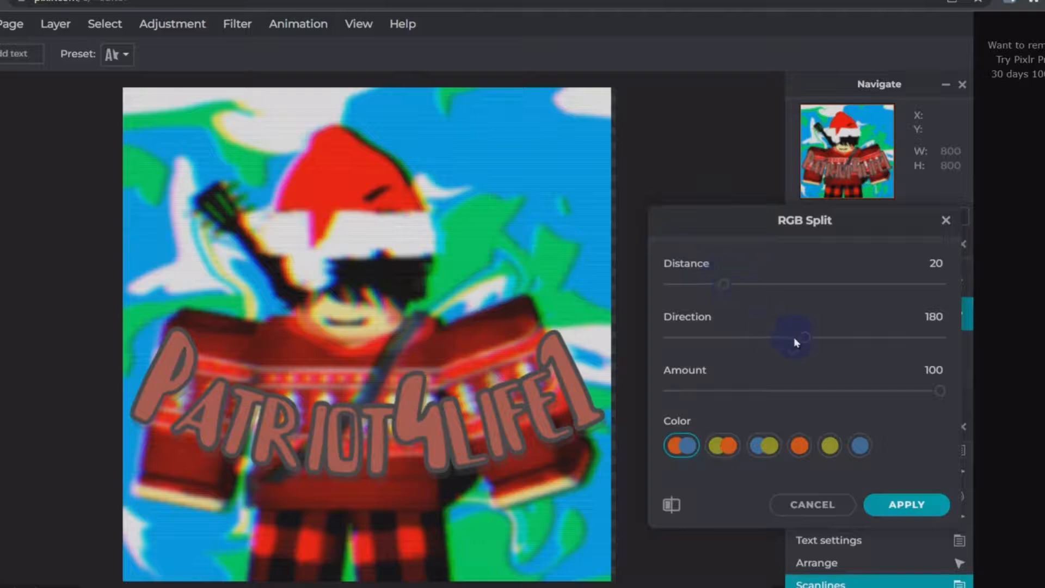
mouse_move(795, 338)
left_mouse_down()
mouse_move(751, 339)
mouse_move(917, 342)
mouse_move(751, 338)
mouse_move(806, 341)
left_mouse_up()
left_click_drag(730, 284, 714, 305)
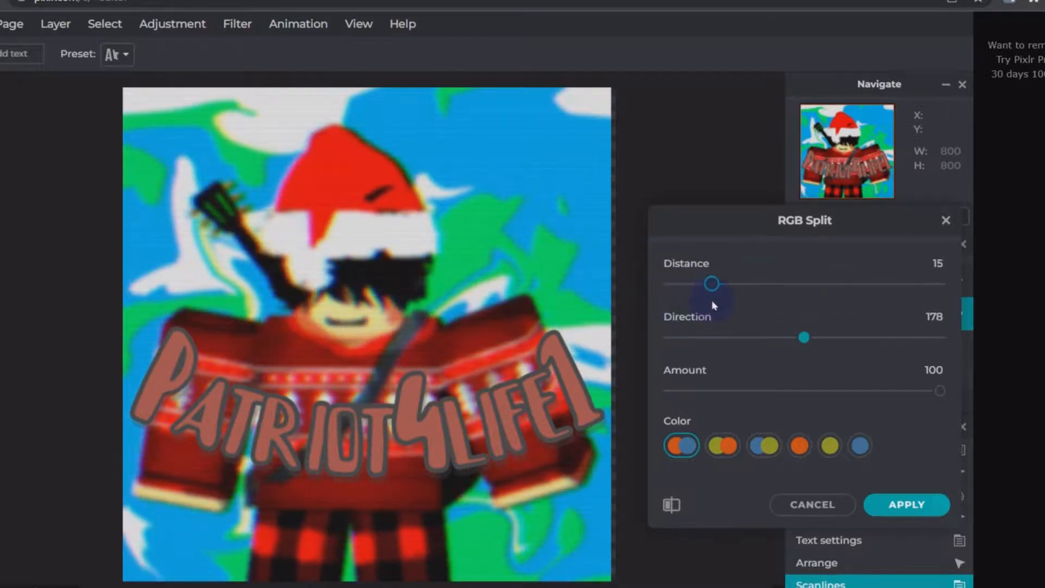
left_click(940, 513)
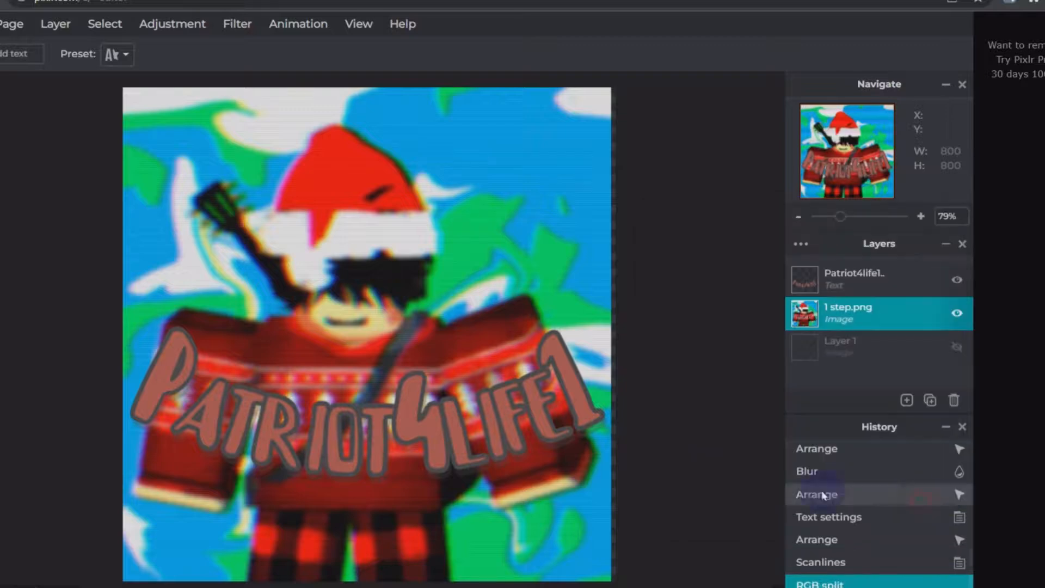
- Set the 1 step.png layer's brightness to -30, and nudge the name text slightly upward on the sweater
left_click(172, 24)
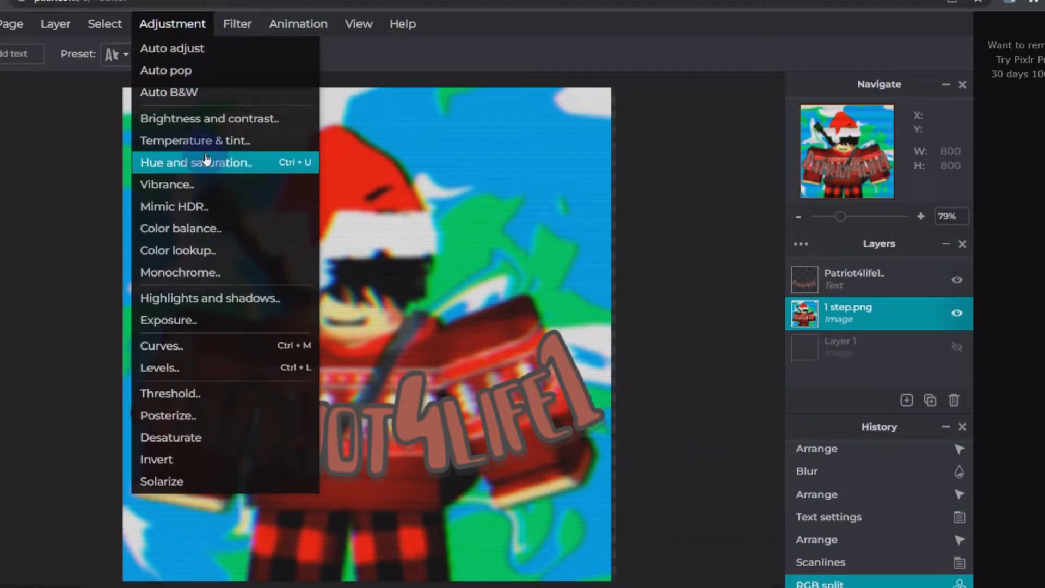
left_click(208, 121)
left_click_drag(808, 311, 753, 315)
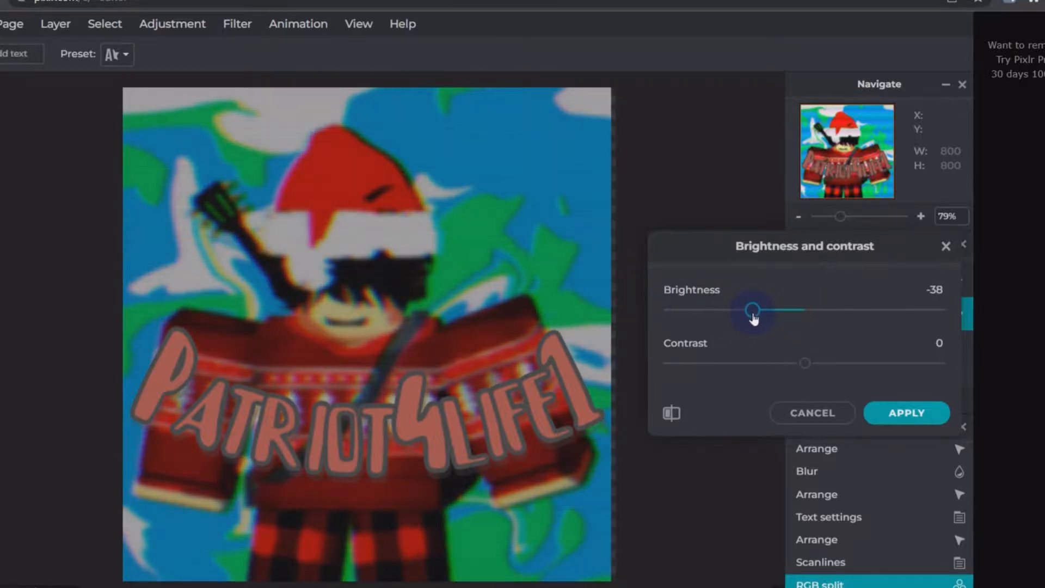
mouse_move(799, 372)
left_mouse_down()
mouse_move(738, 366)
mouse_move(802, 379)
mouse_move(804, 370)
left_mouse_up()
mouse_move(752, 311)
left_mouse_down()
mouse_move(738, 312)
mouse_move(764, 313)
left_mouse_up()
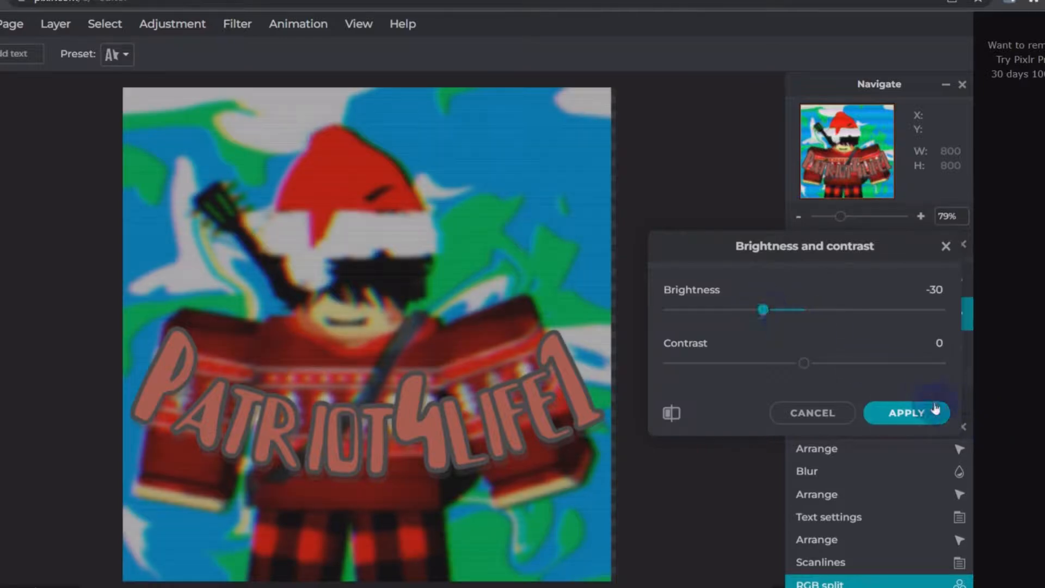
left_click(907, 412)
mouse_move(456, 445)
left_mouse_down()
mouse_move(458, 412)
mouse_move(450, 431)
left_mouse_up()
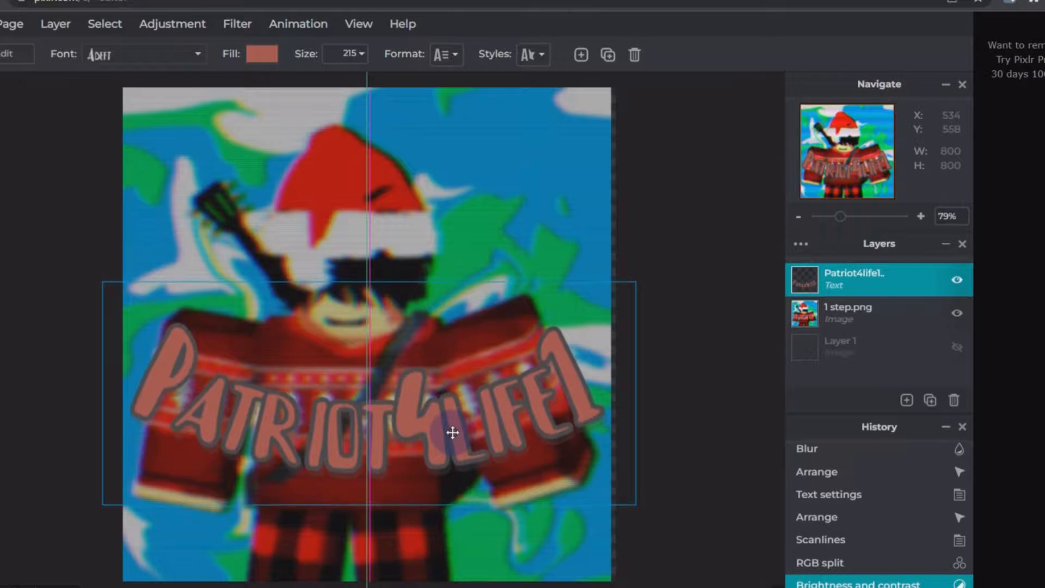
left_click(716, 225)
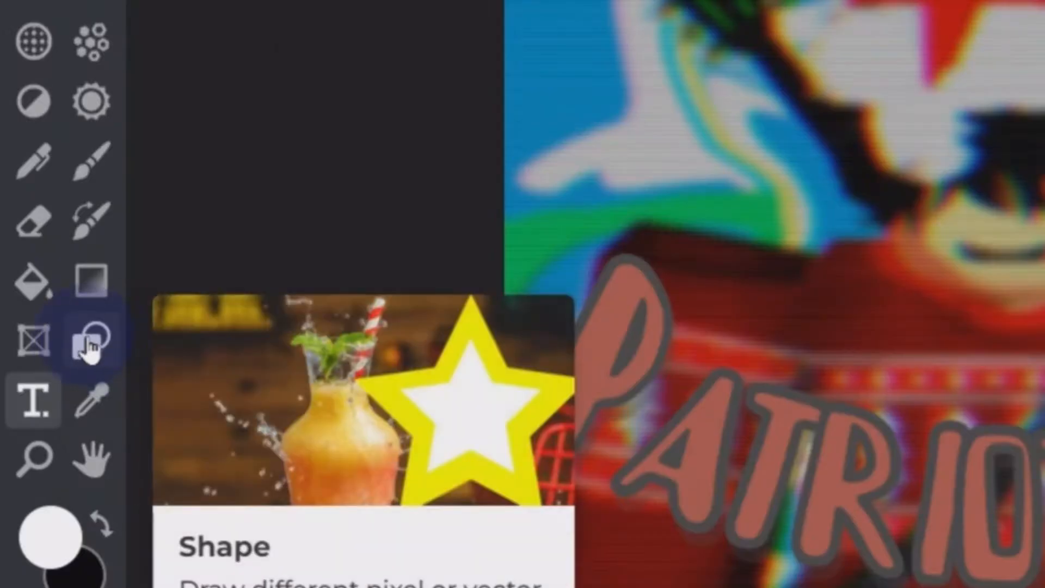
- Draw four thin white rectangles along the image's edges to form a complete border, redoing the top strip
left_click(90, 347)
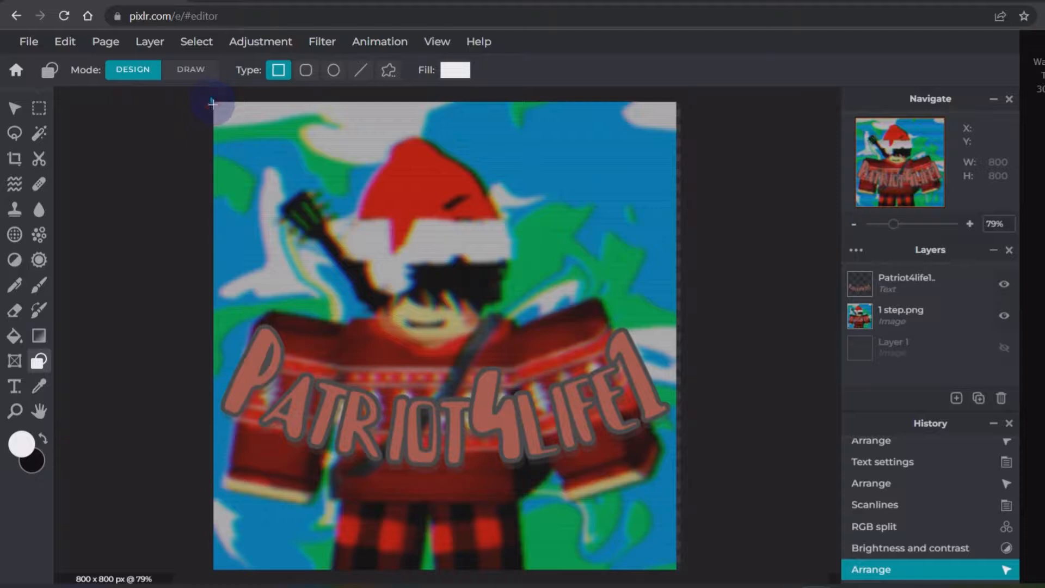
left_click_drag(212, 103, 238, 572)
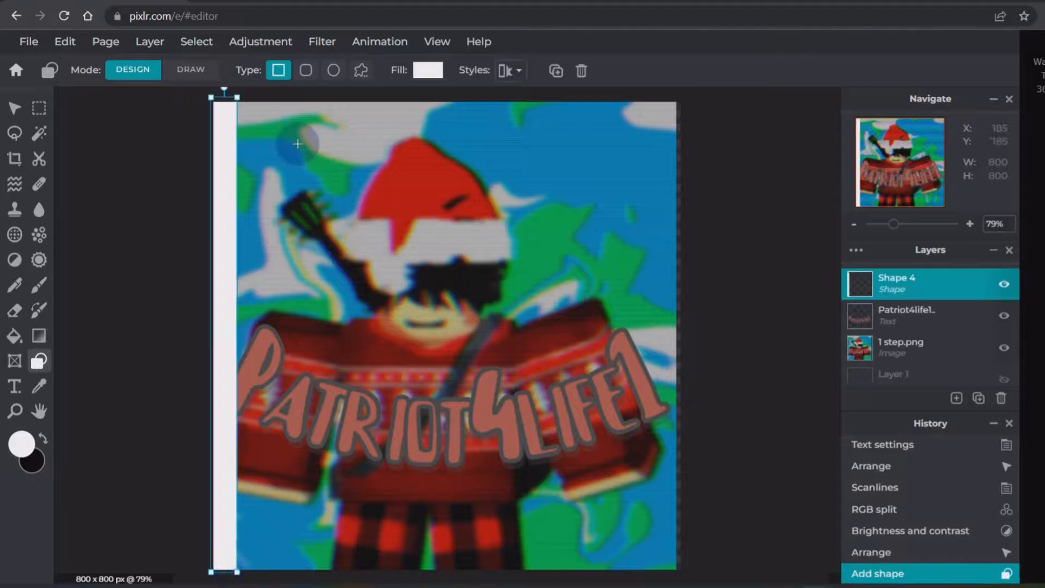
left_click(184, 130)
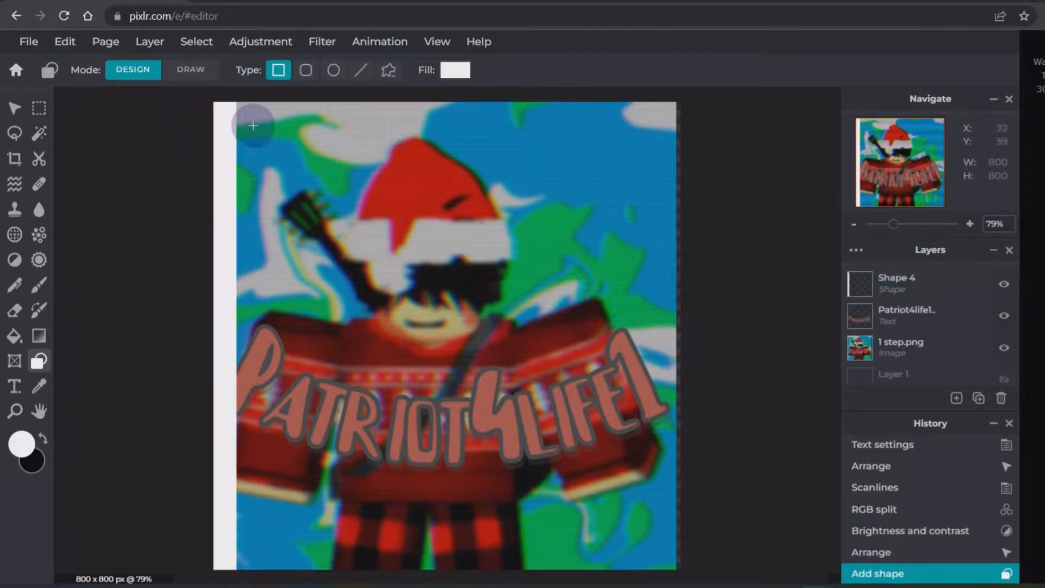
left_click_drag(227, 101, 678, 124)
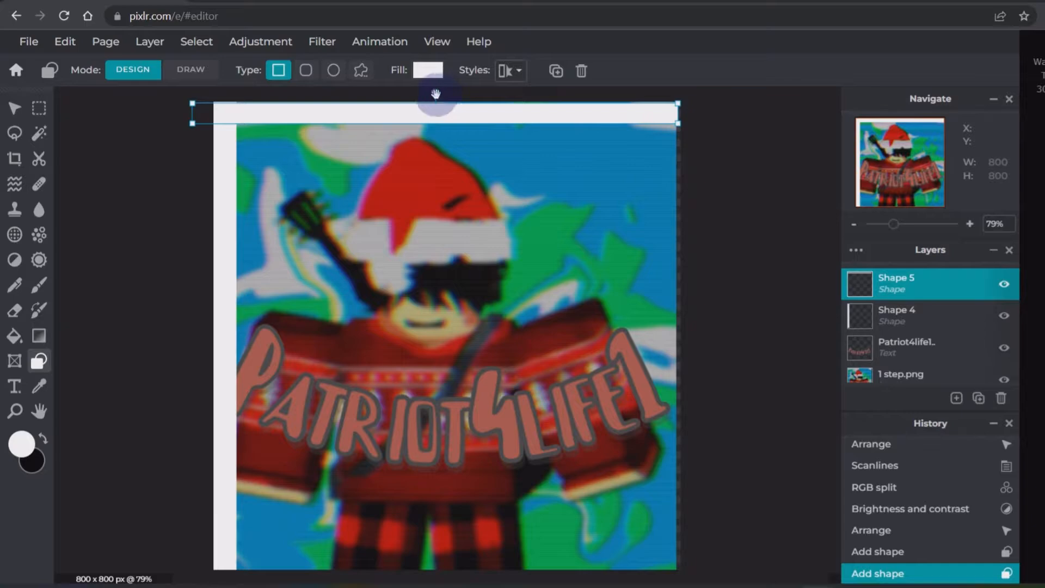
left_click_drag(435, 91, 435, 87)
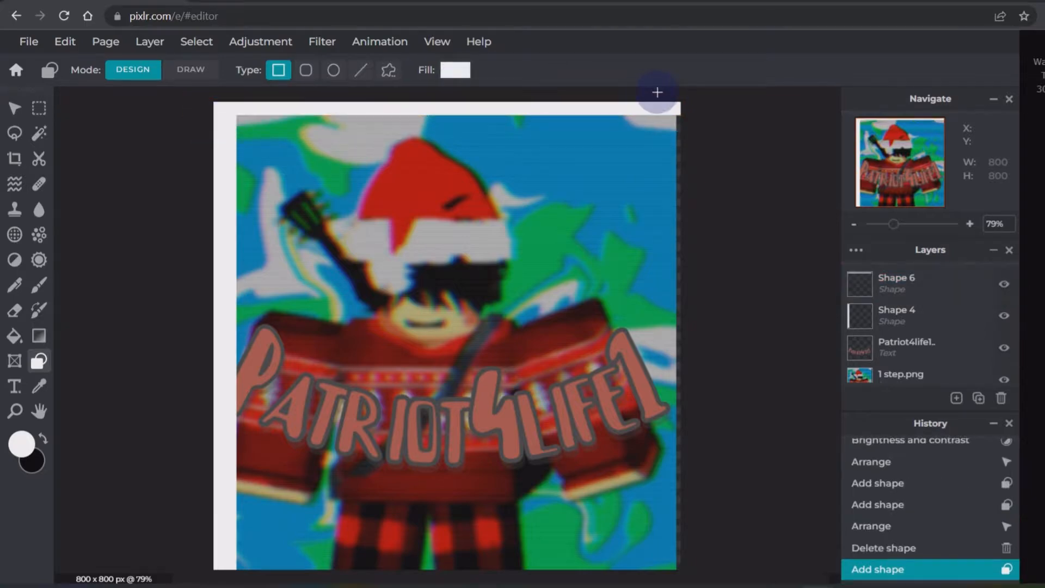
left_click_drag(658, 92, 686, 571)
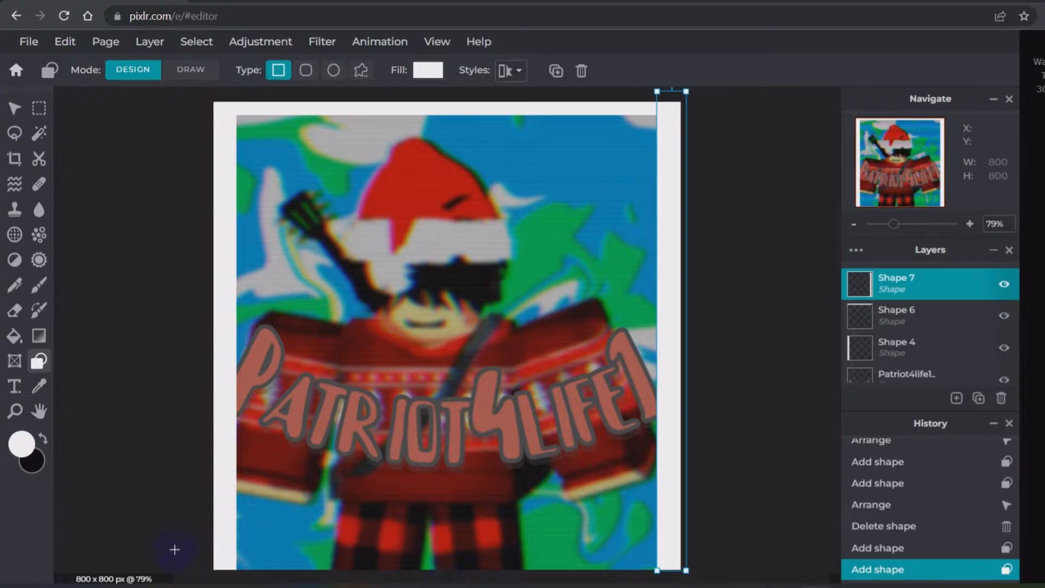
left_click_drag(175, 550, 692, 575)
left_click(758, 402)
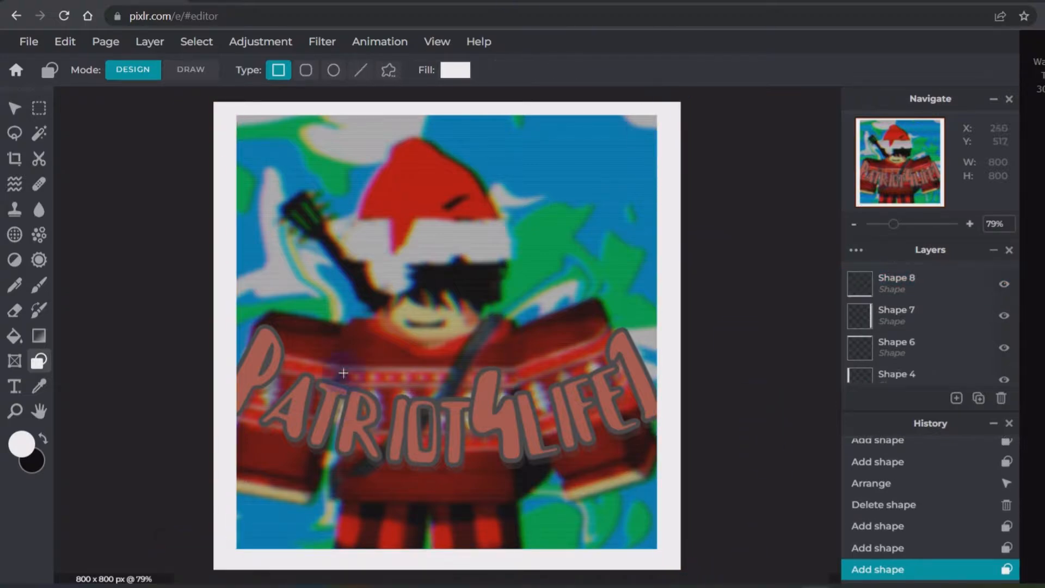
- Reduce the name text's size to 185 and reposition it on the sweater inside the white border
scroll(901, 327, "down", 1)
scroll(901, 327, "down", 2)
left_click(899, 302)
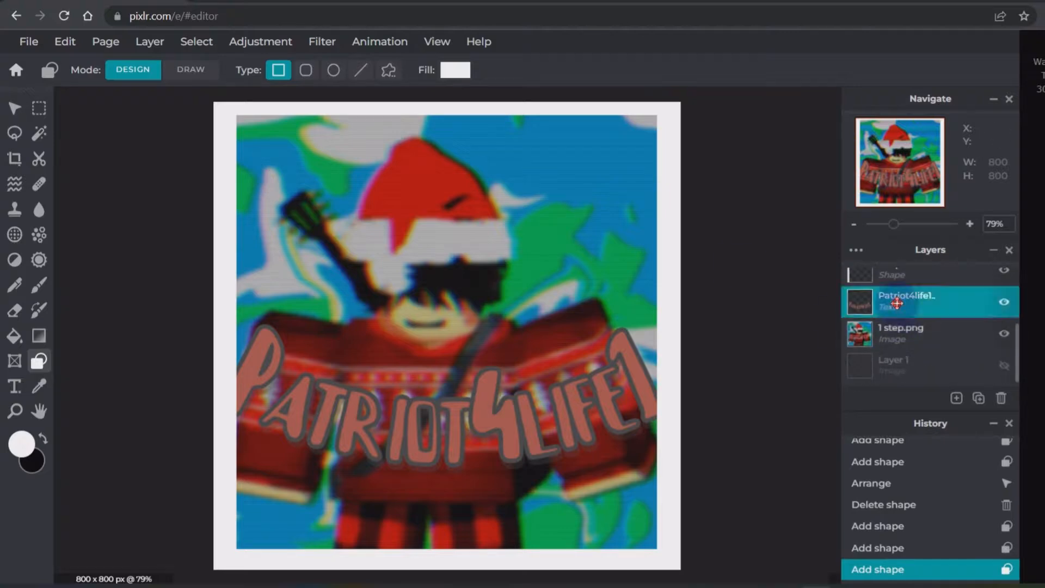
key("v")
left_click_drag(581, 368, 581, 362)
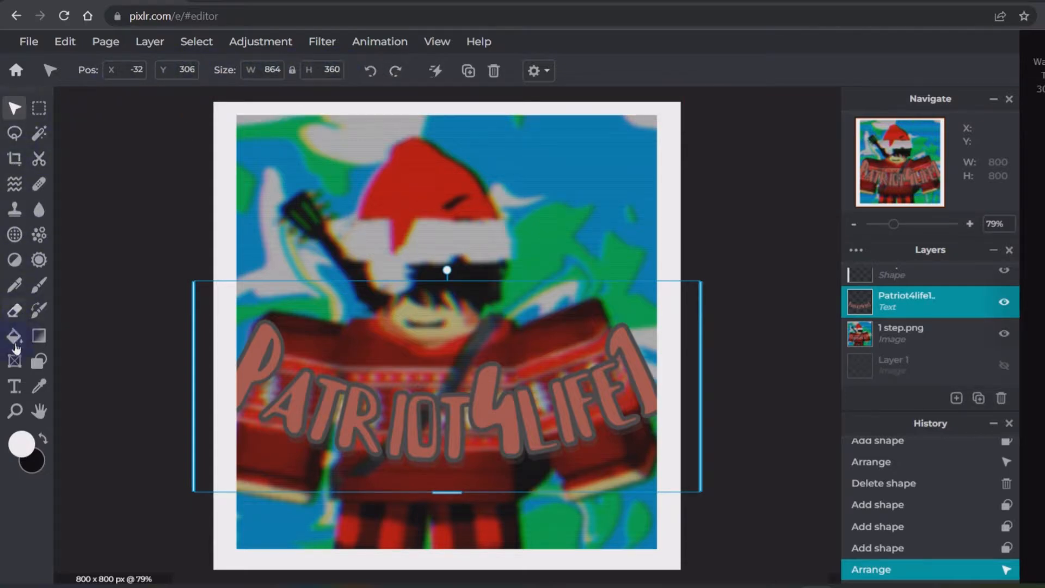
left_click(14, 386)
left_click(441, 70)
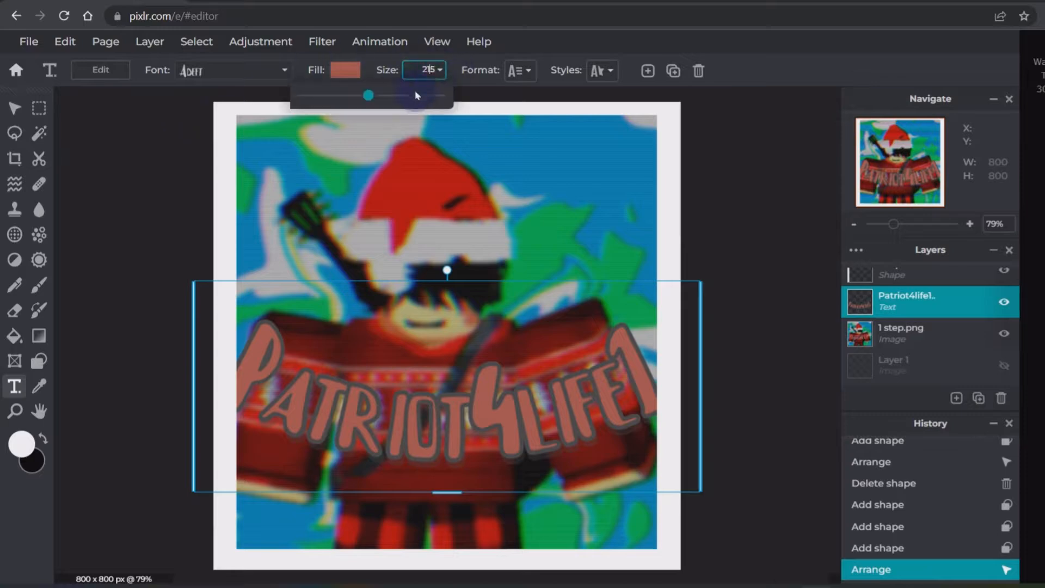
left_click_drag(368, 98, 366, 98)
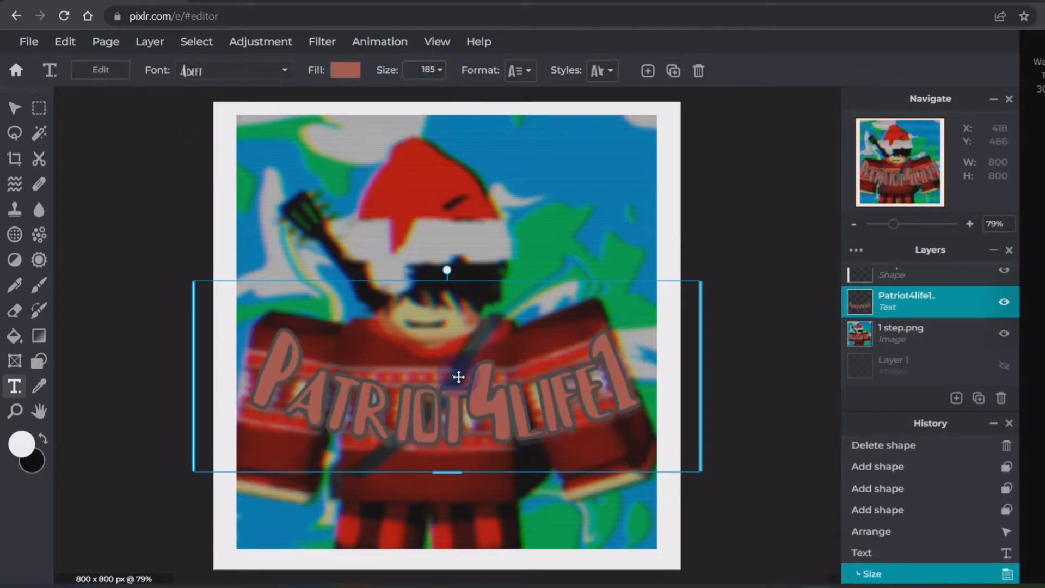
mouse_move(472, 408)
left_mouse_down()
mouse_move(464, 388)
mouse_move(465, 408)
left_mouse_up()
left_click(787, 383)
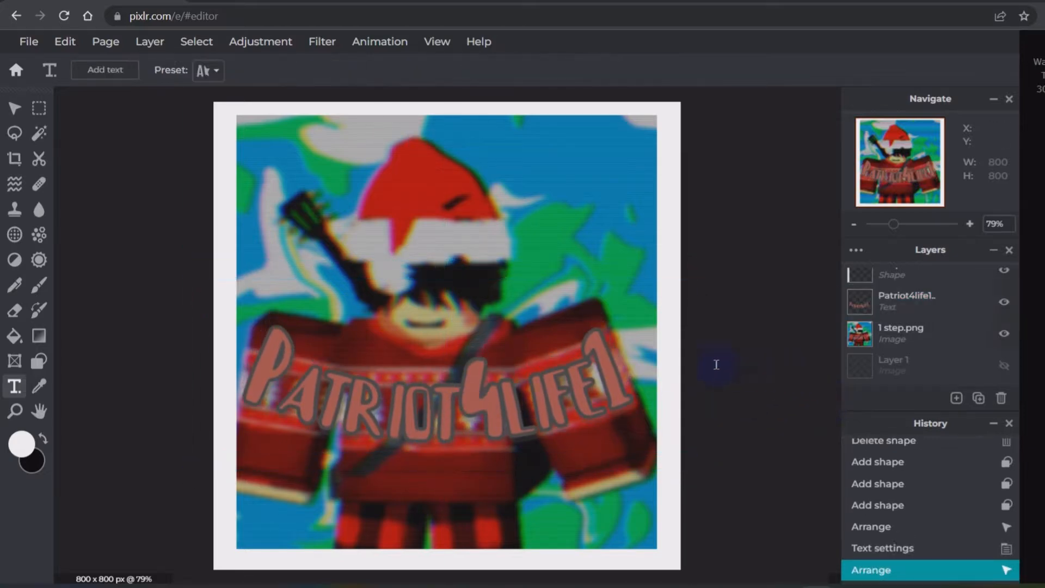
- Change the fill of all four border strips to dark red #3E0202
left_click(672, 366)
left_click(672, 218)
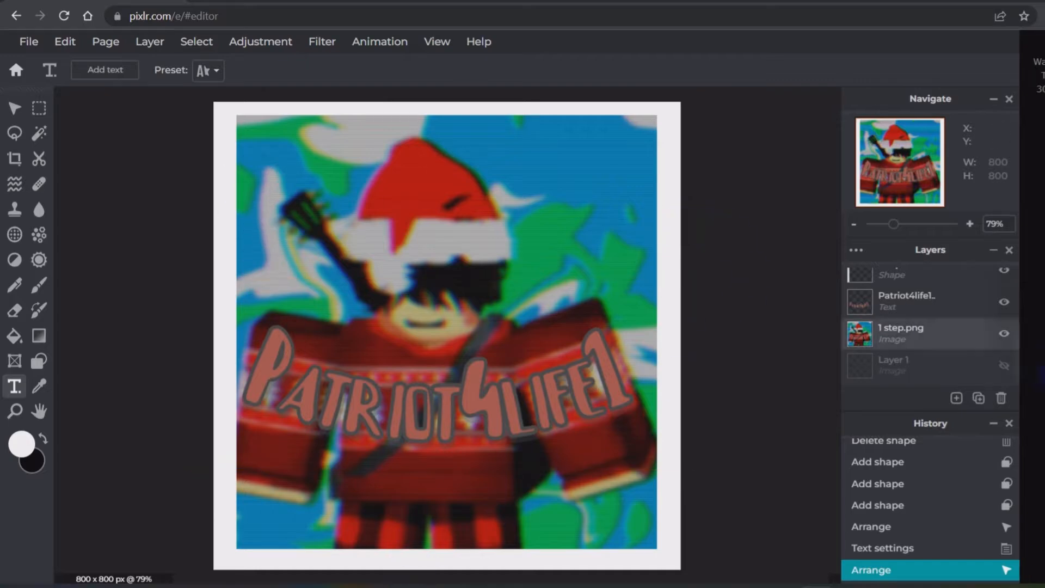
scroll(945, 322, "up", 5)
left_click(888, 280)
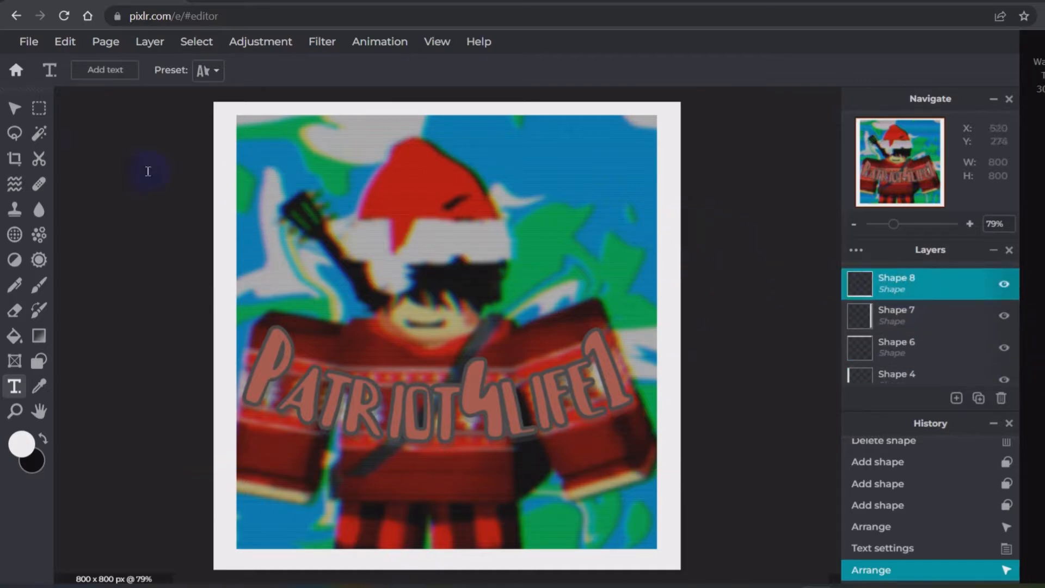
left_click(15, 112)
left_click(224, 144)
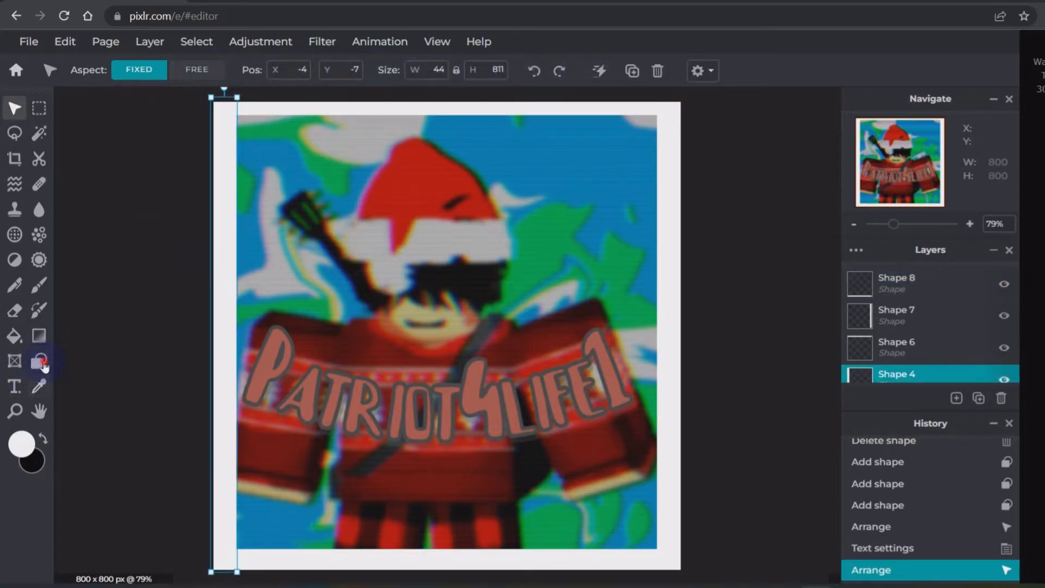
left_click(40, 362)
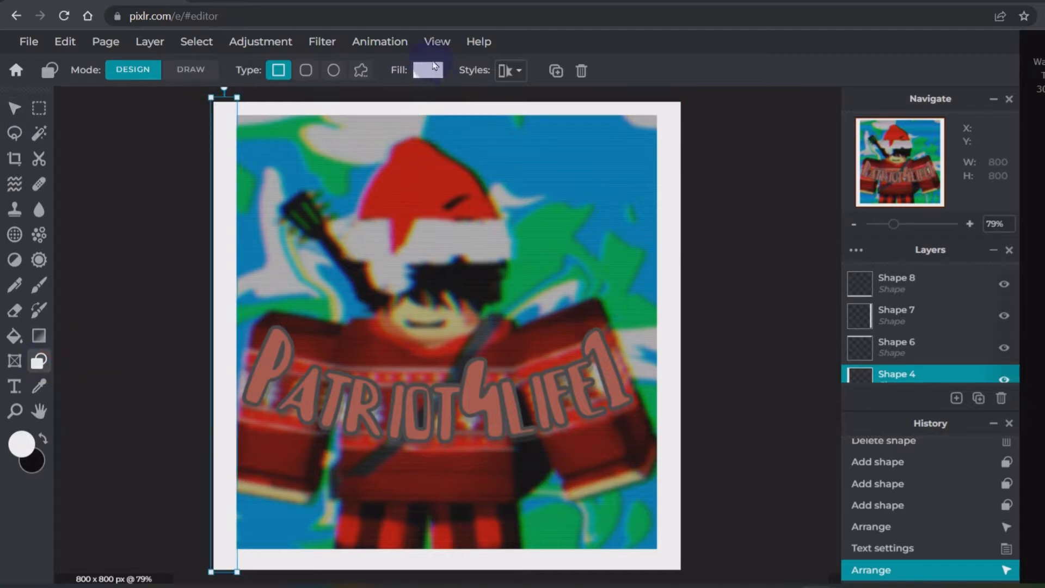
left_click(434, 66)
left_click_drag(334, 175, 436, 234)
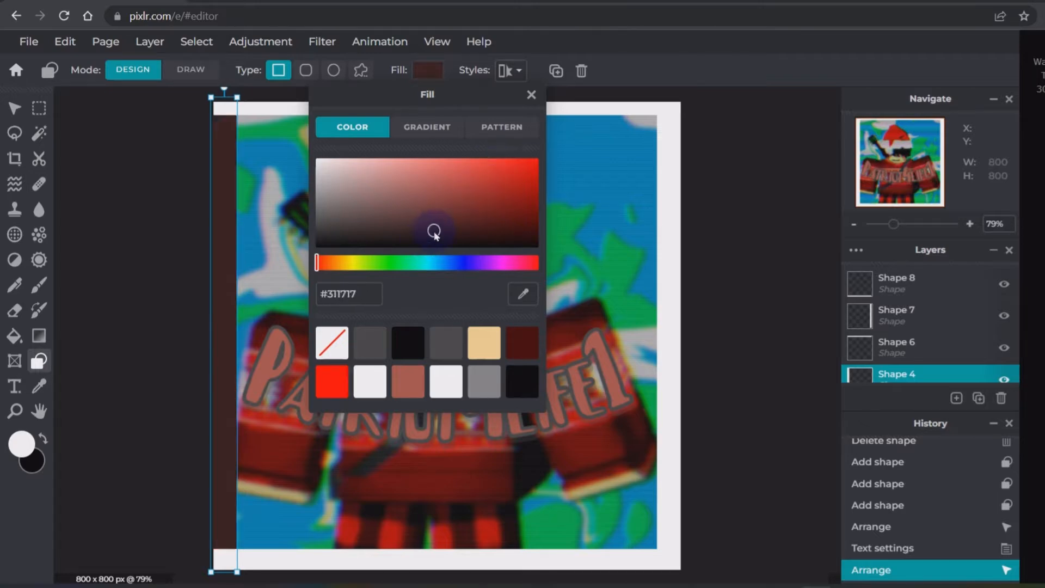
left_click(511, 339)
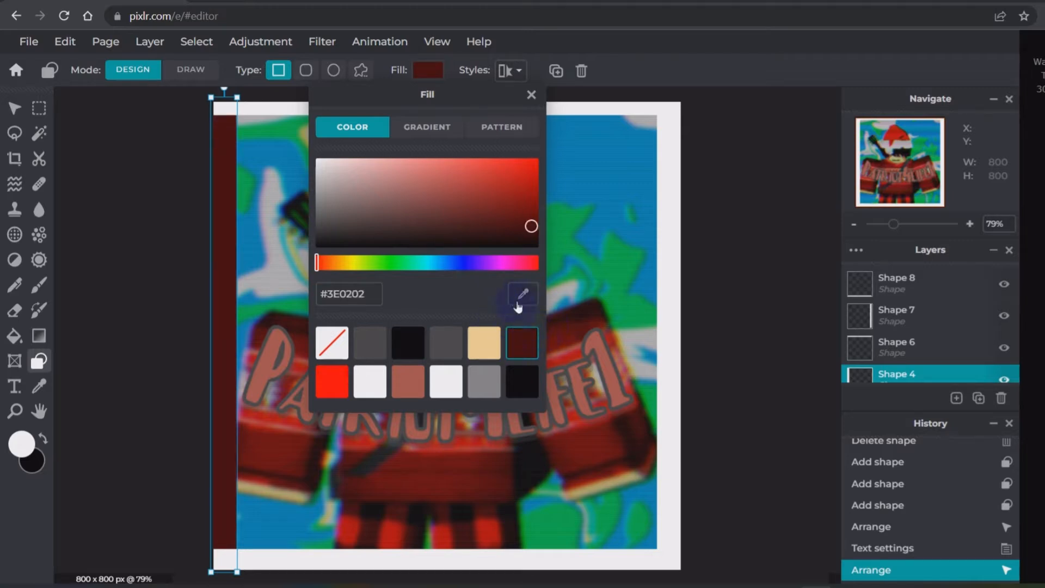
left_click(744, 304)
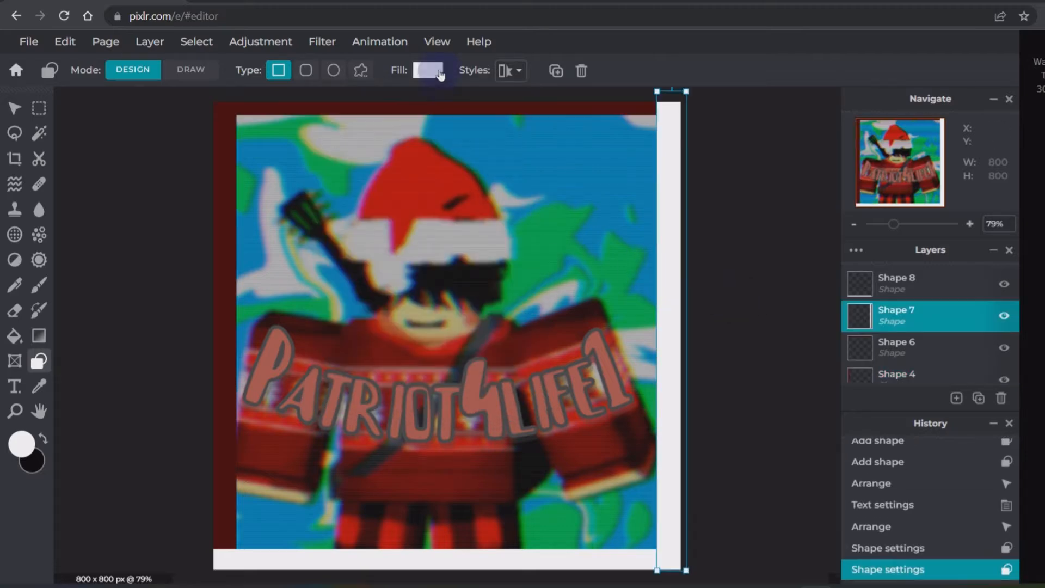
left_click(432, 71)
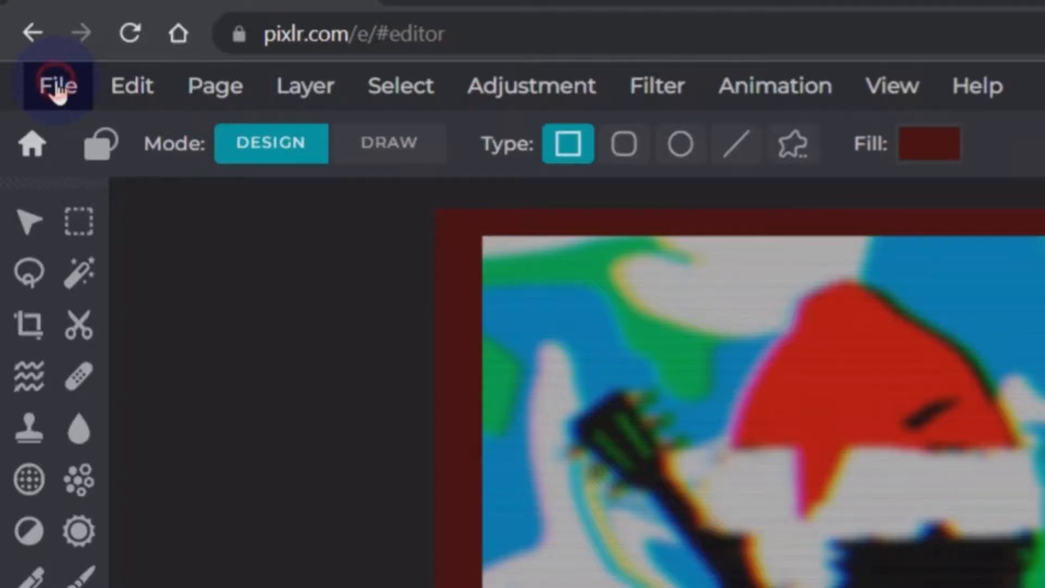
- Save the finished picture as a PNG image with transparency enabled, replacing the default file name
left_click(29, 42)
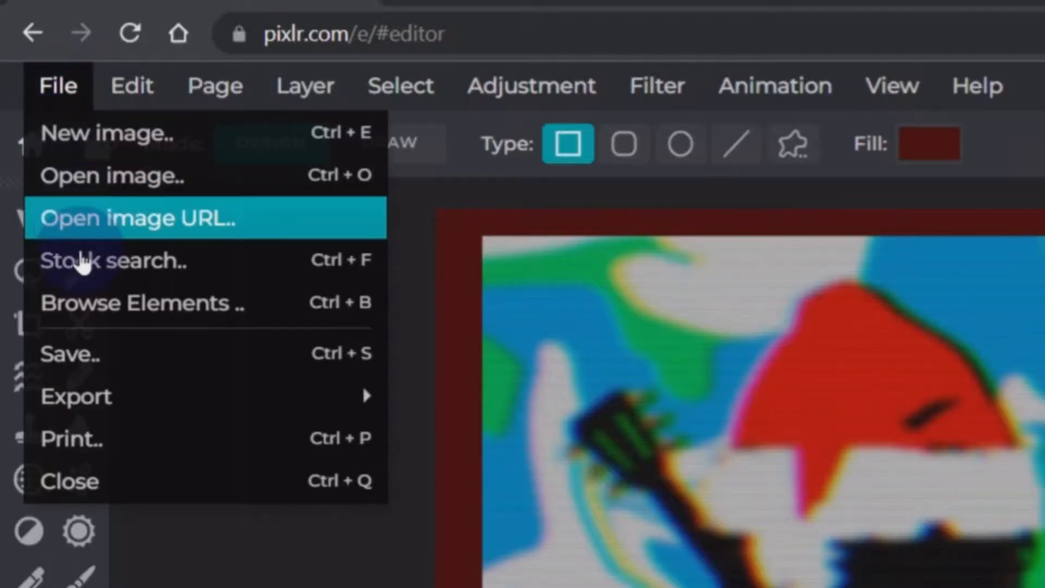
left_click(127, 351)
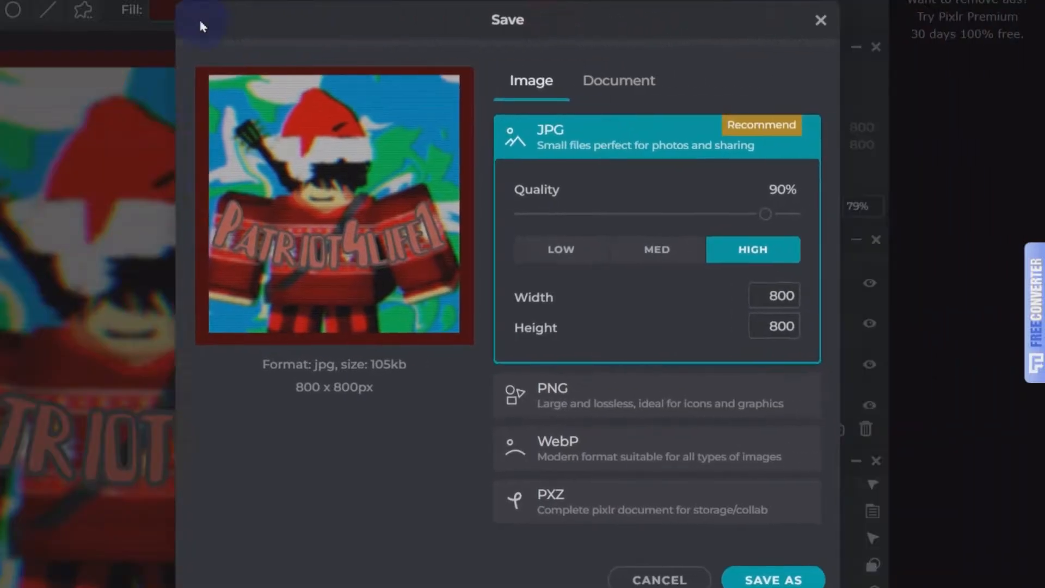
left_click_drag(200, 21, 30, 8)
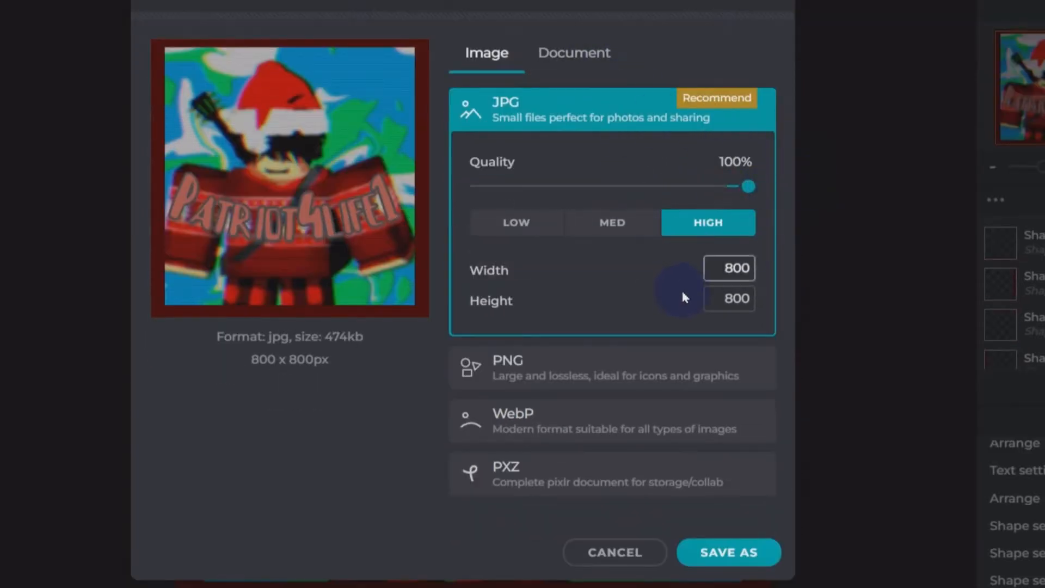
left_click(579, 372)
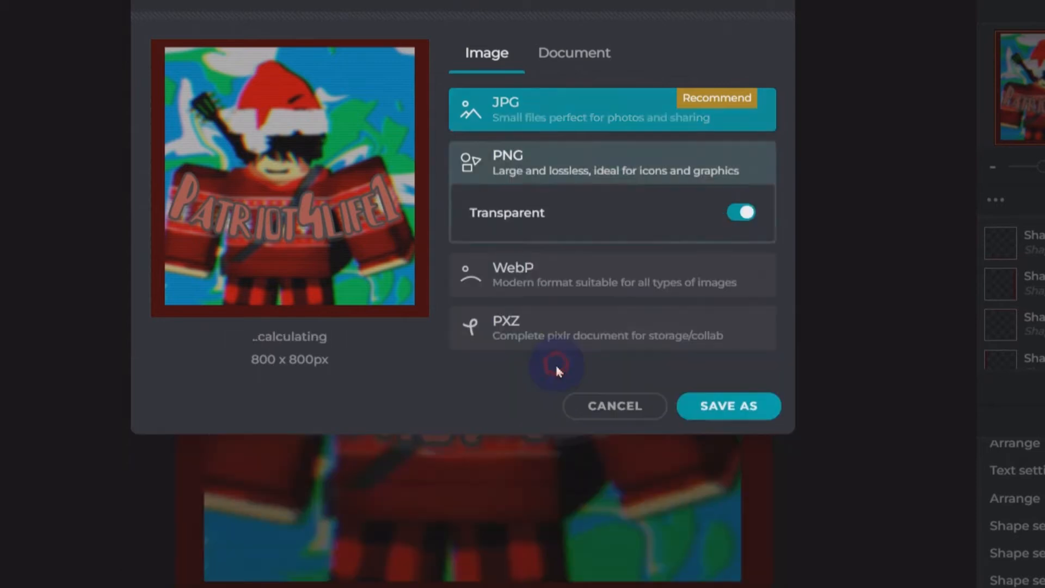
left_click(724, 404)
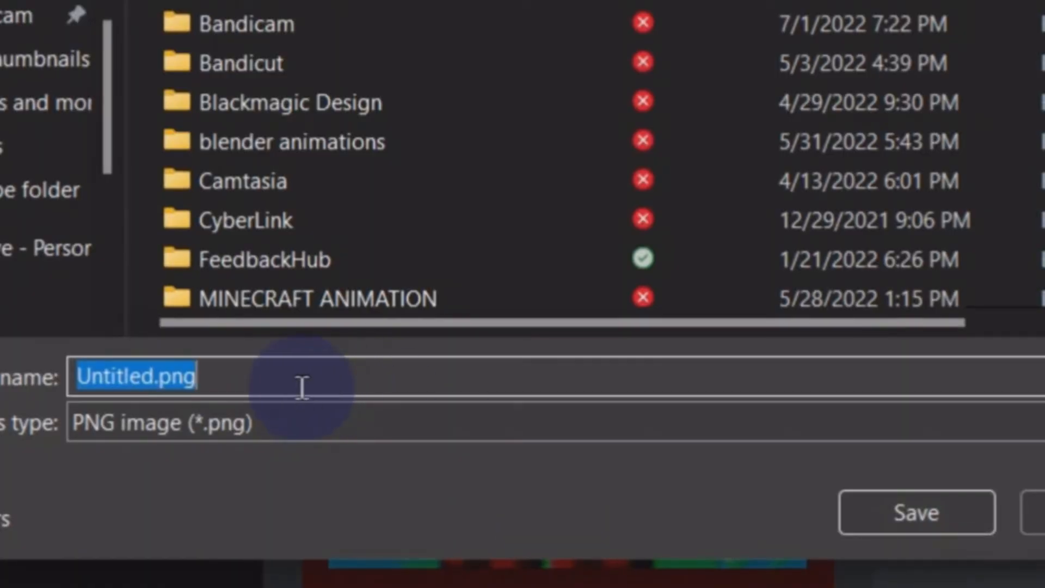
type("i")
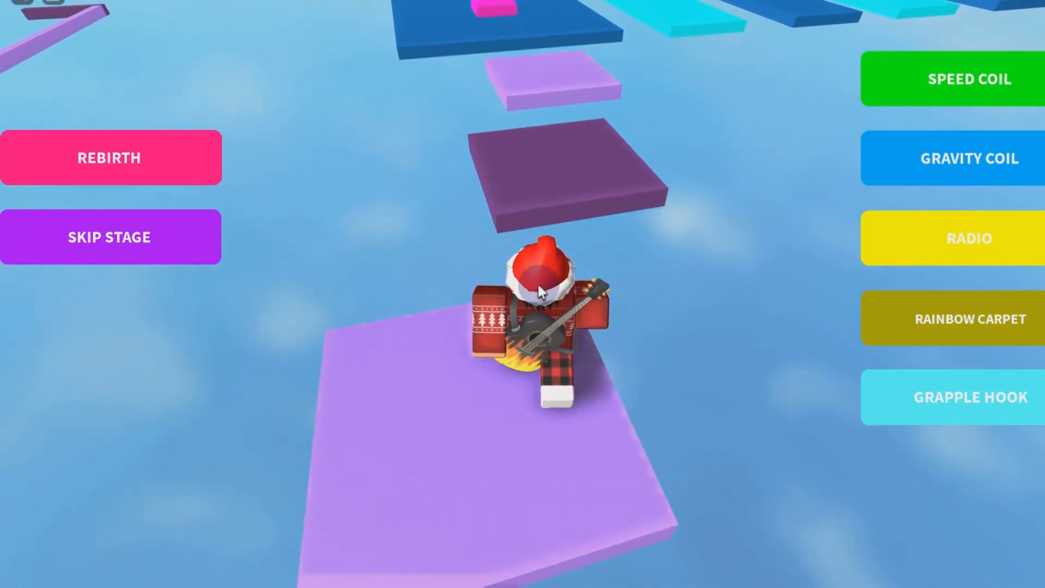
key("w")
key("space")
key("space")
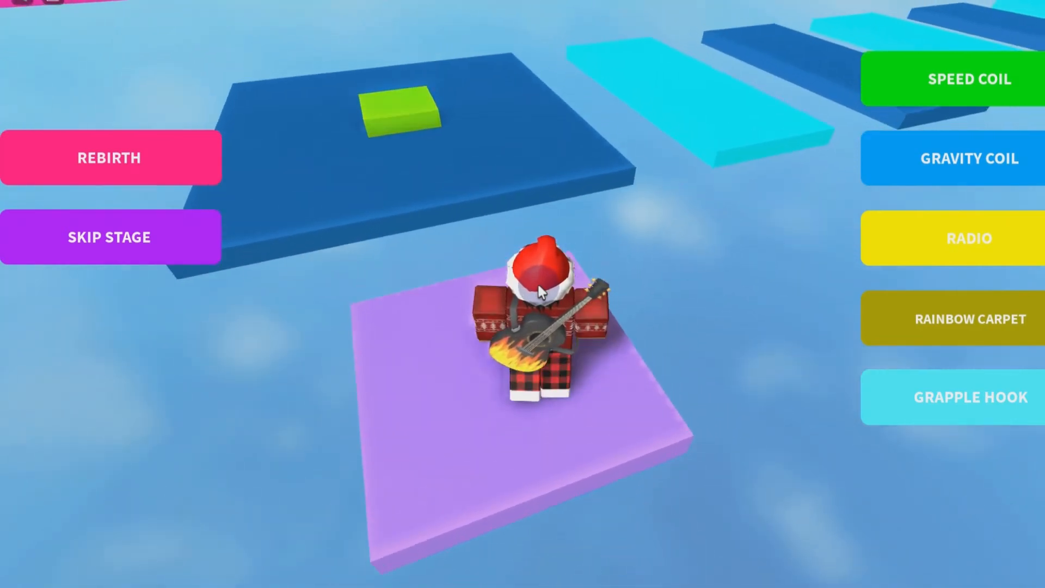
key("w")
key("space")
key("shift")
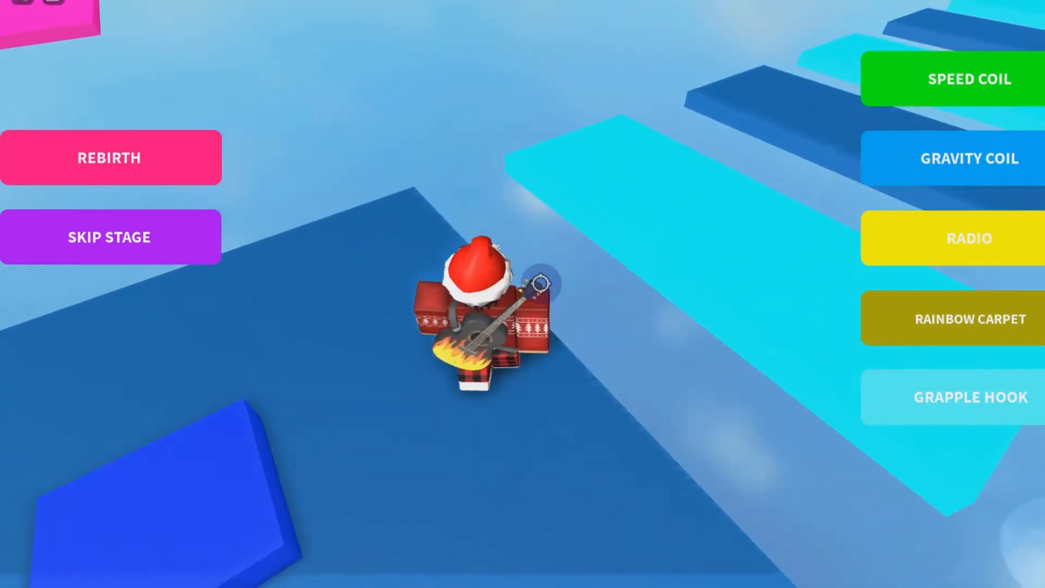
key("shift")
key("d")
key("space")
key("space")
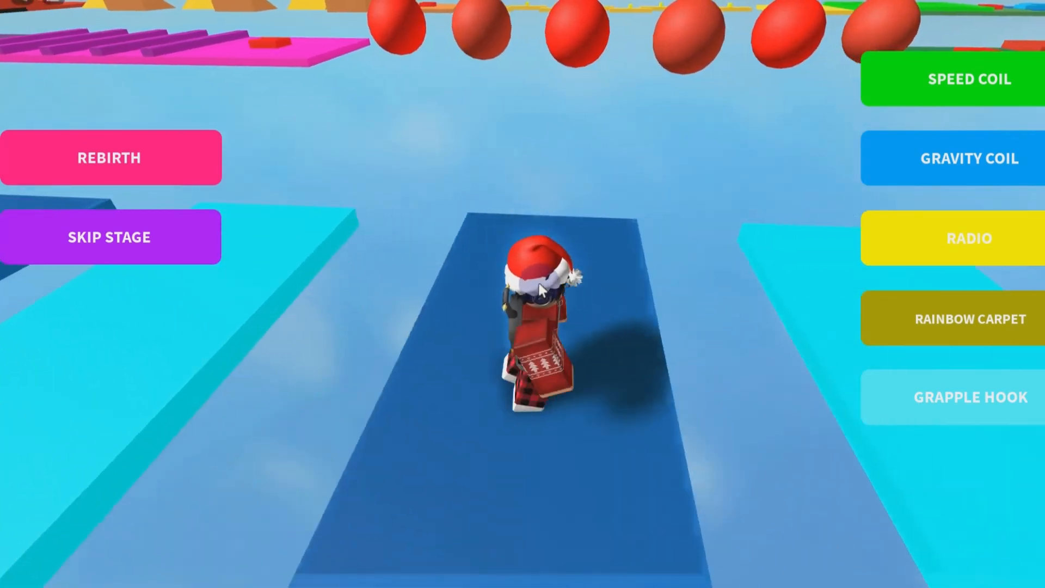
key("space")
key("w")
key("space")
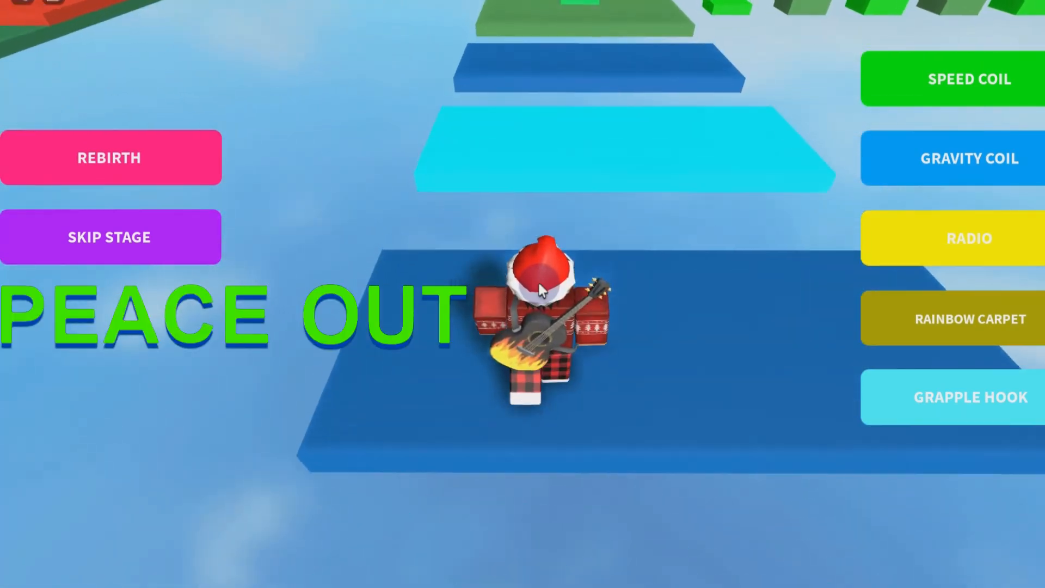
key("w")
key("space")
key("space")
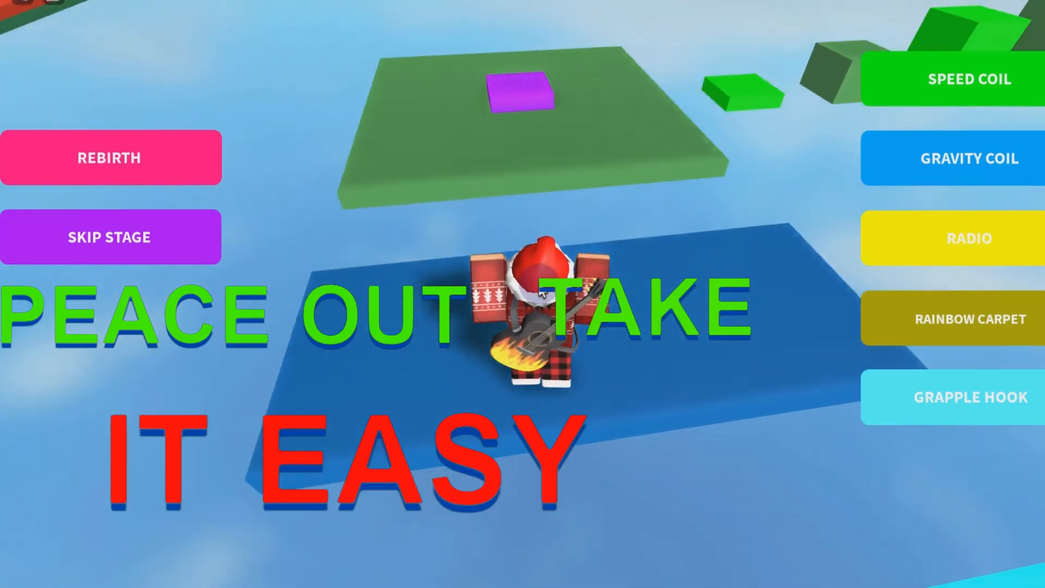